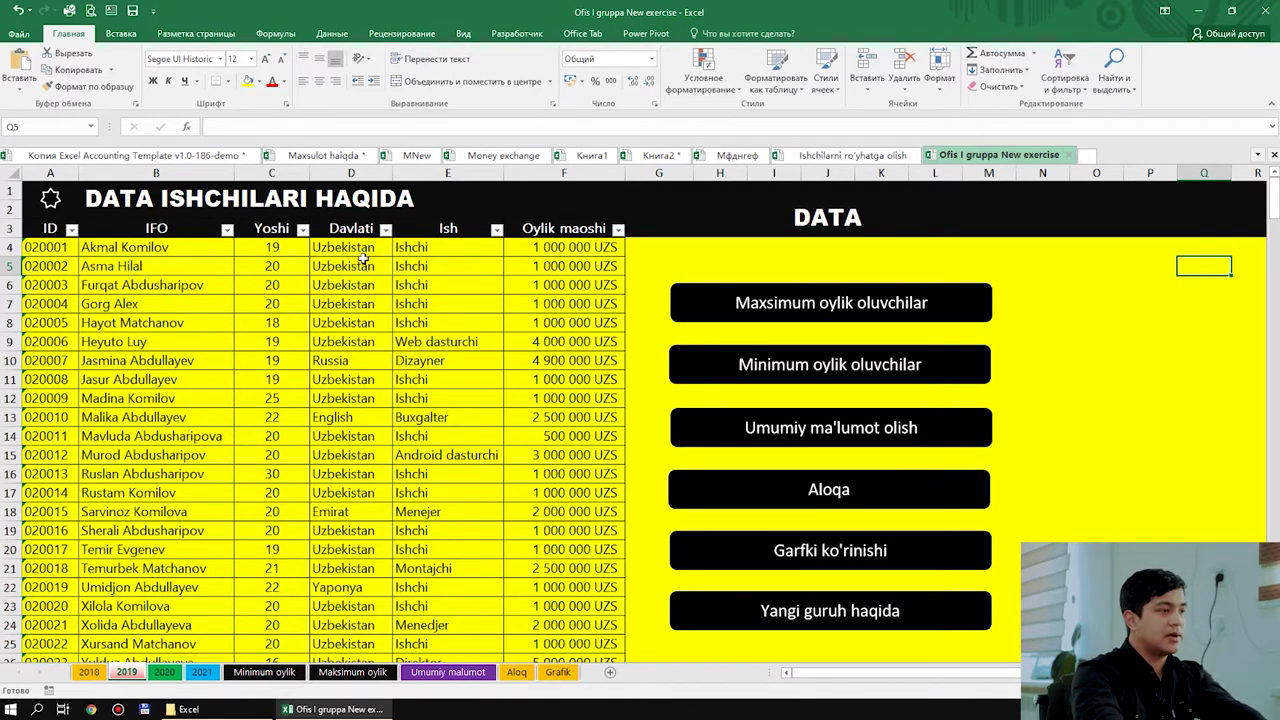
Step: Check the empty 2018 sheet, then browse job, age and country cells on the 2019 sheet
click(92, 673)
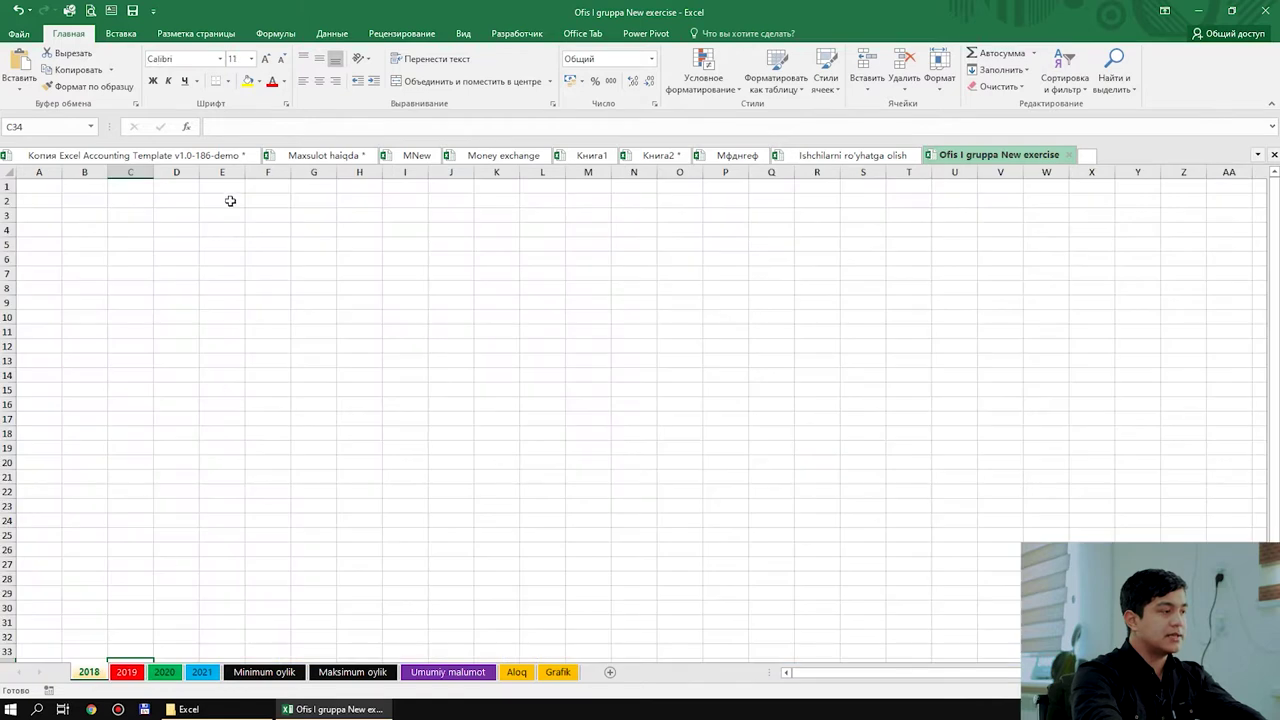
click(123, 671)
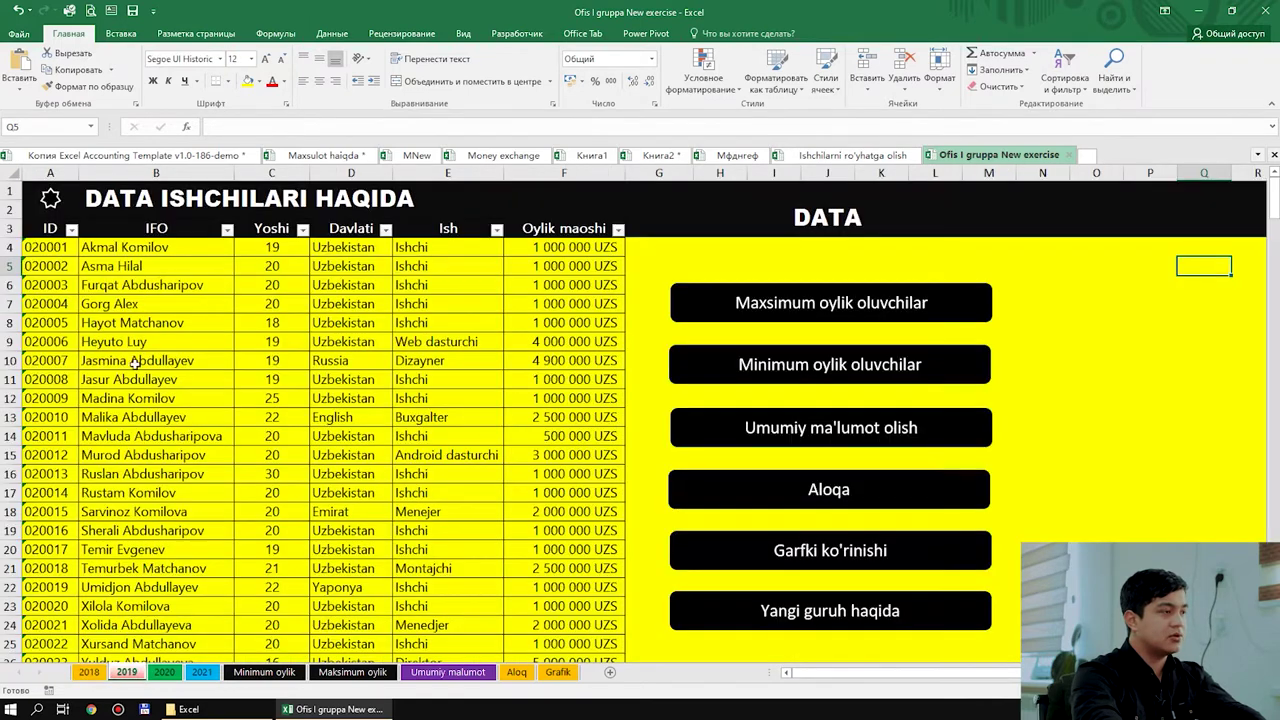
click(457, 342)
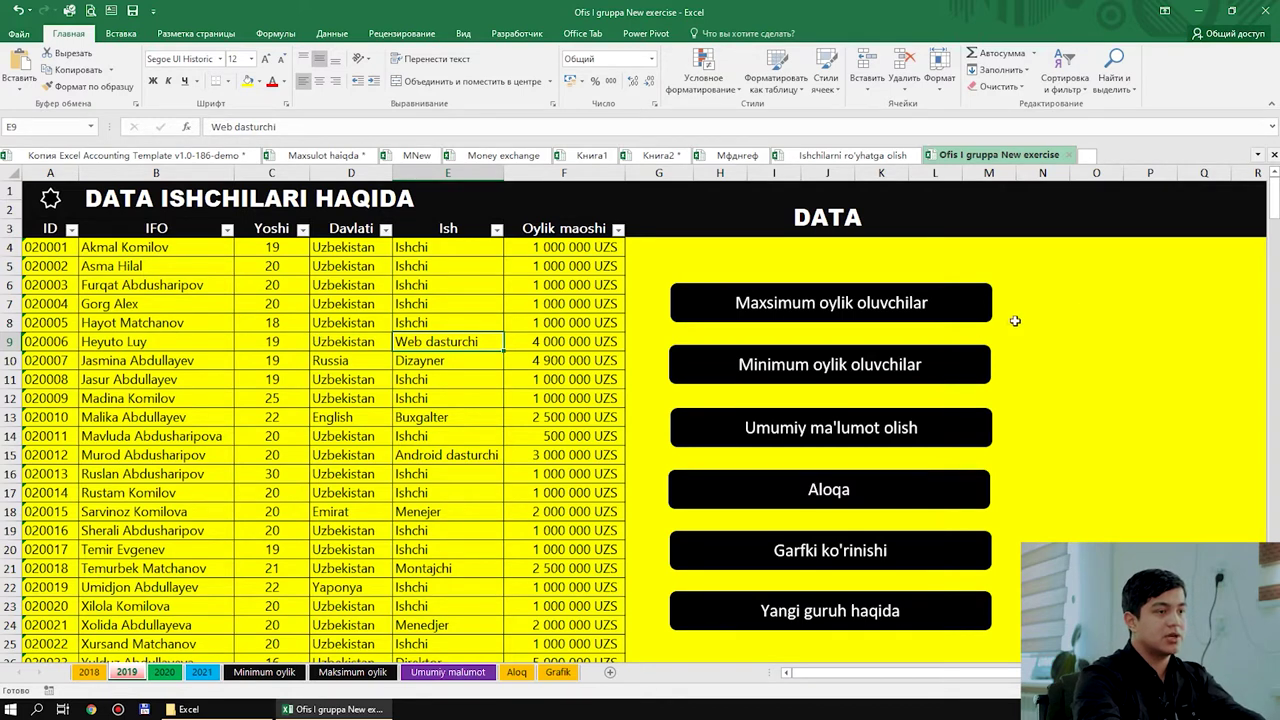
click(1075, 304)
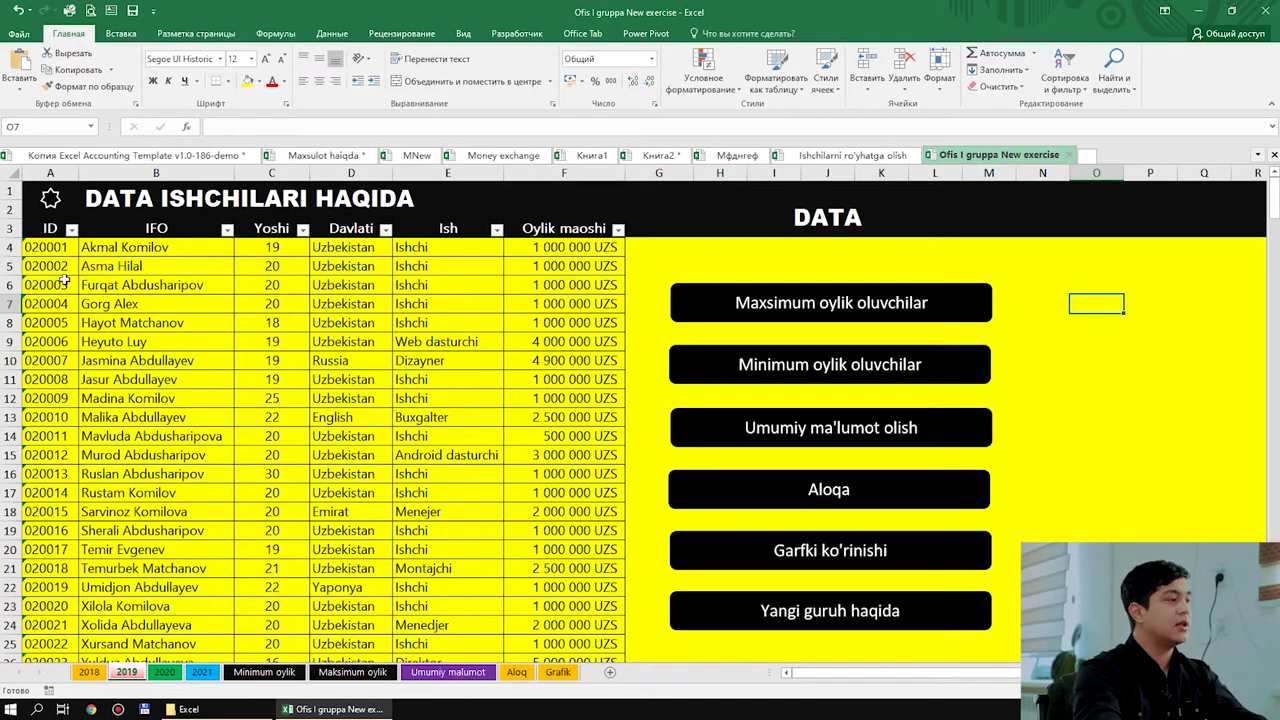
click(271, 360)
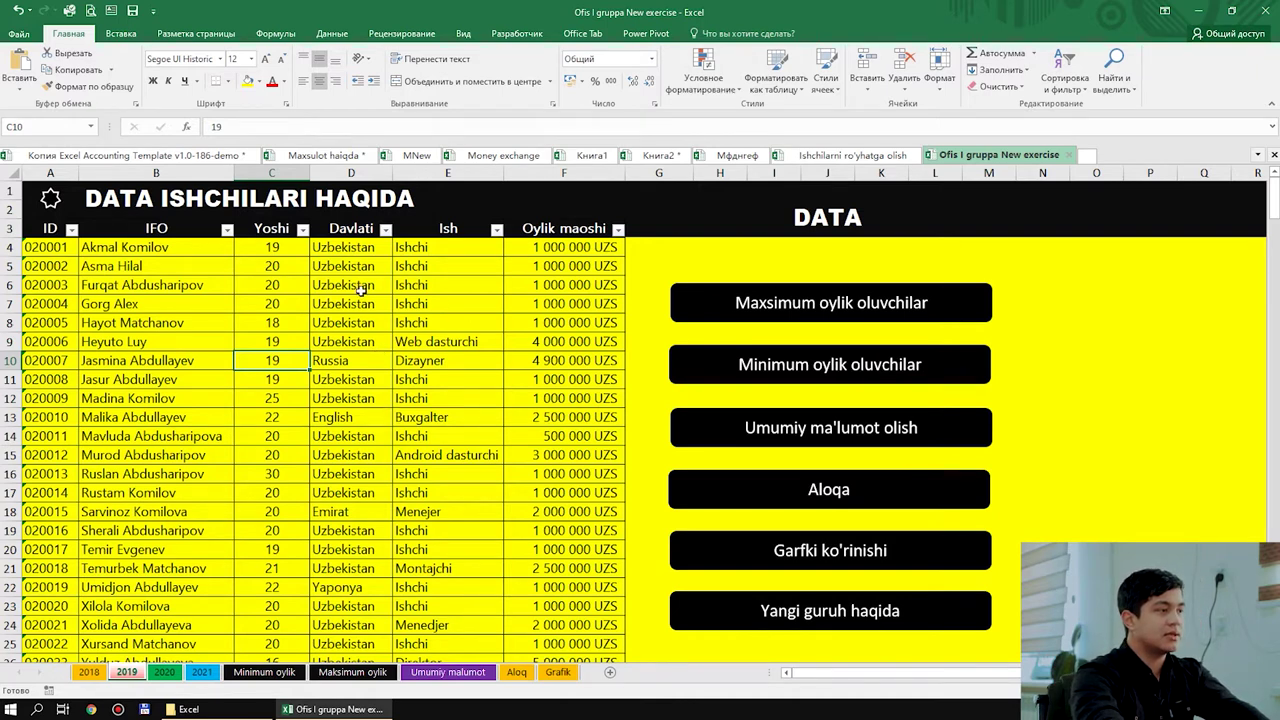
click(296, 266)
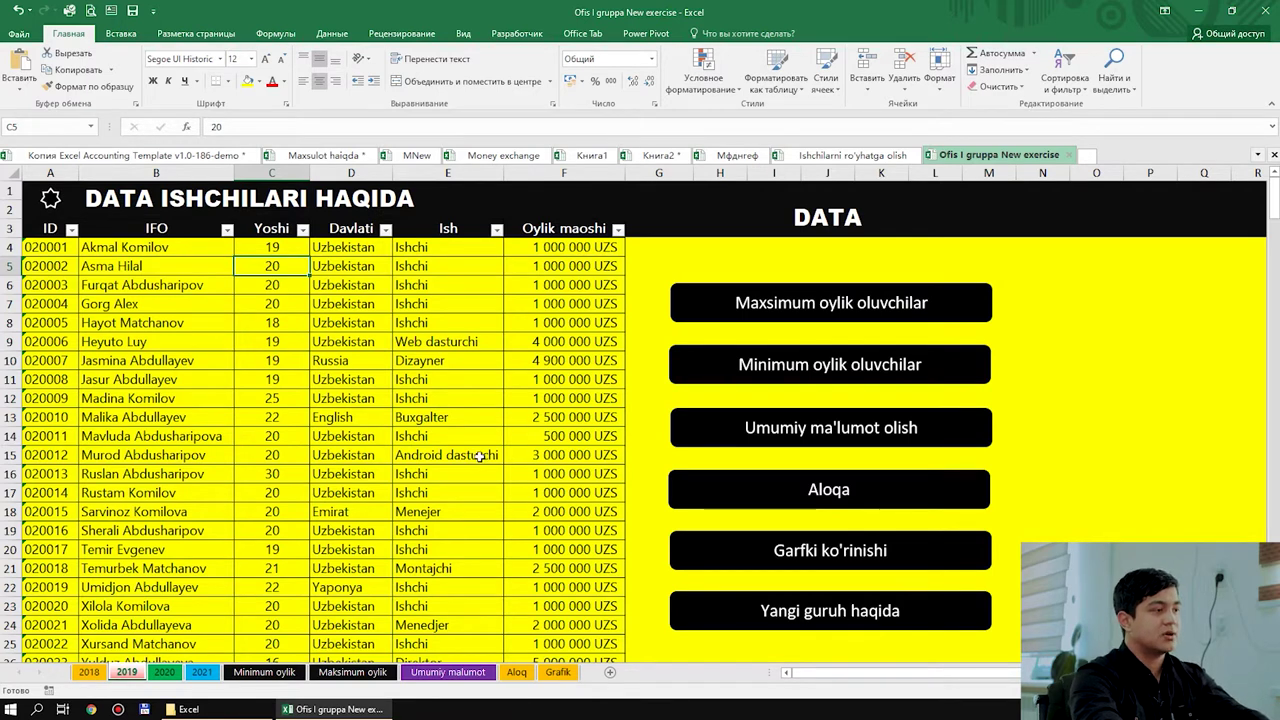
drag(350, 341, 350, 549)
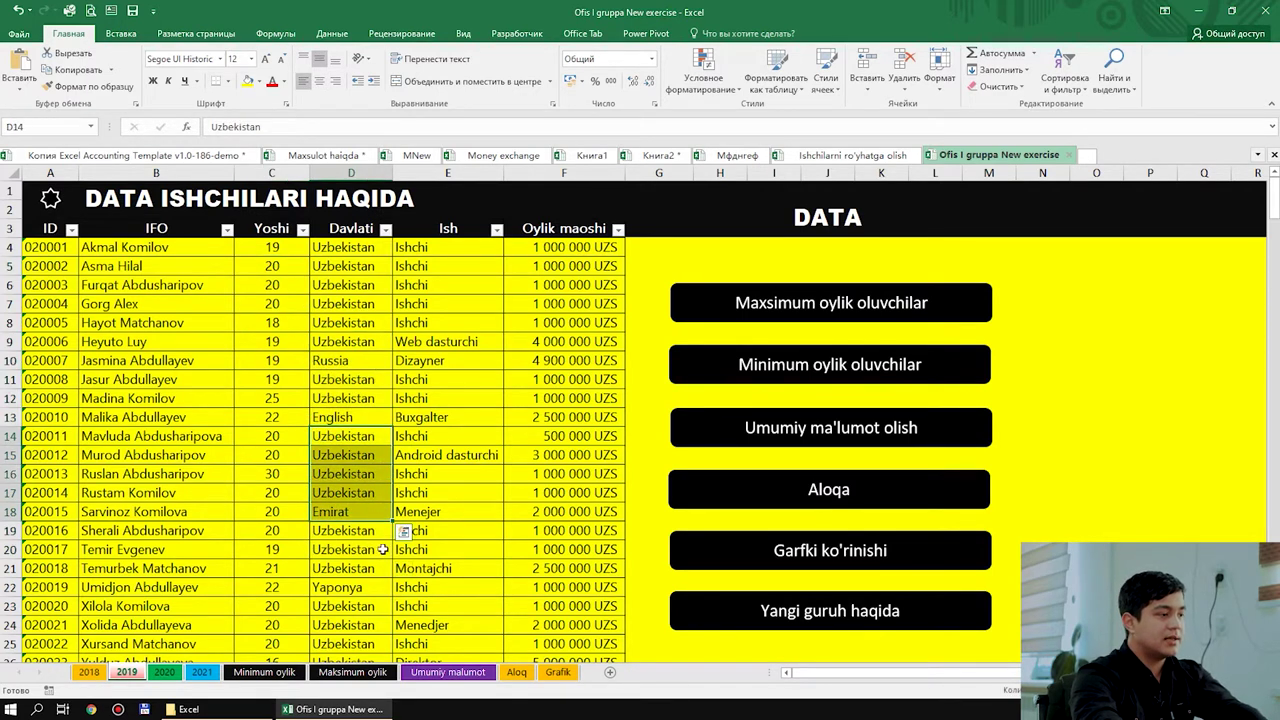
click(362, 380)
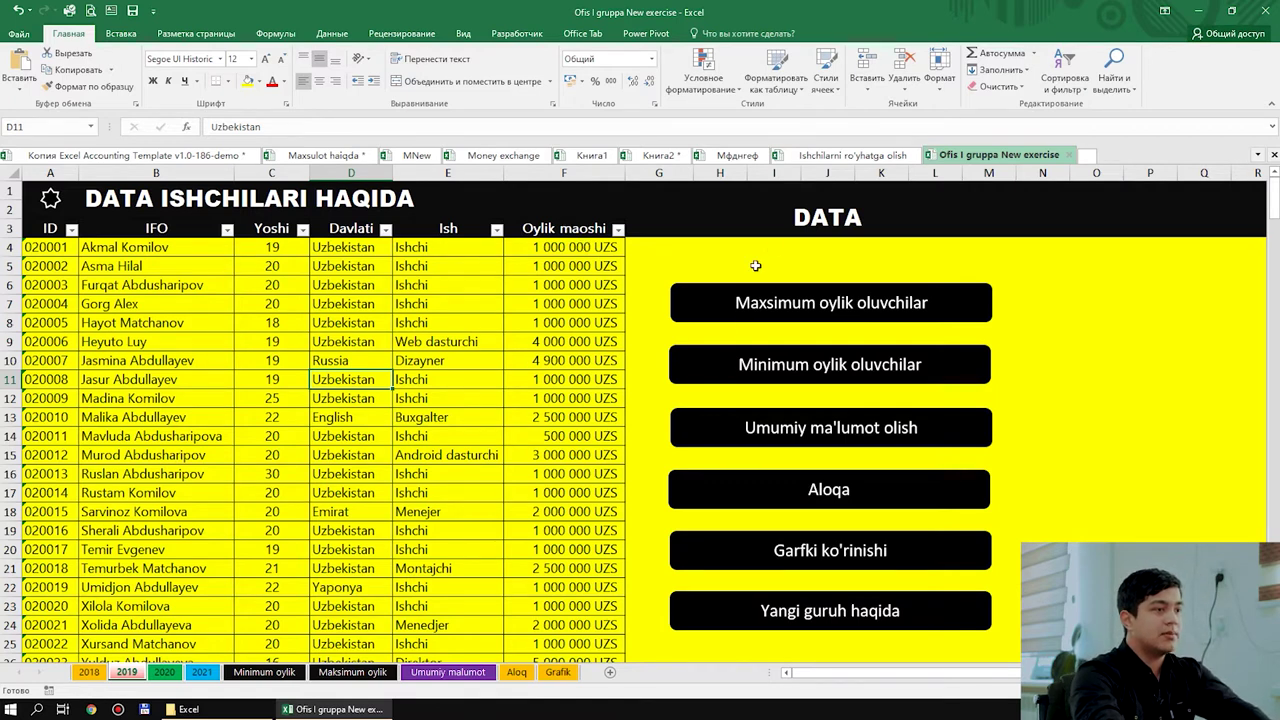
click(1098, 270)
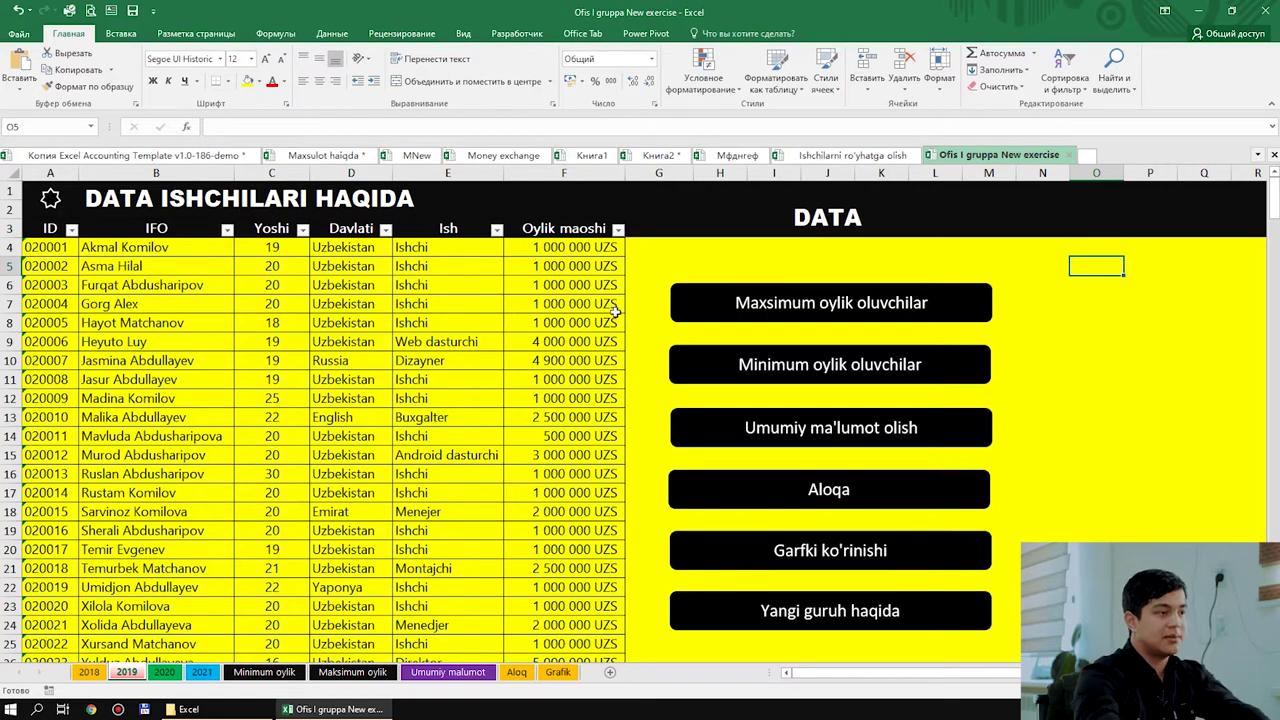
click(641, 312)
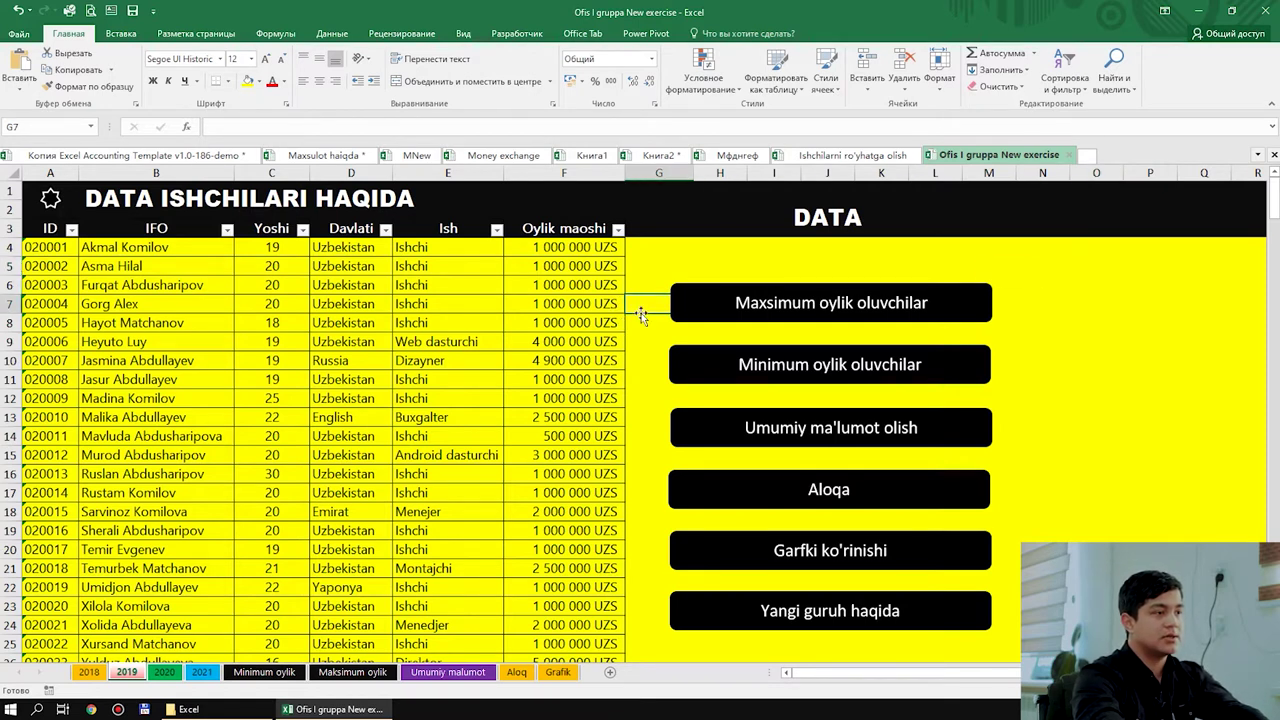
click(1118, 270)
click(1126, 270)
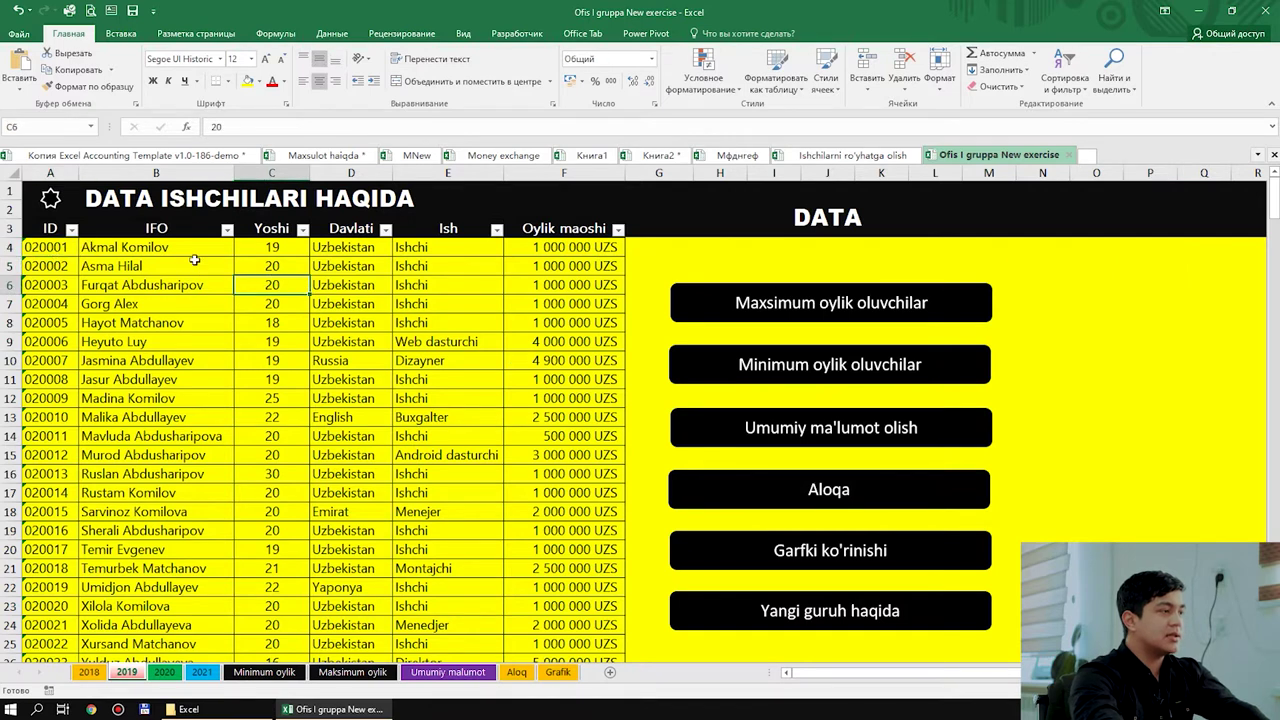
Step: Select various IDs, names, ages, countries and jobs in the 2019 employee table
click(272, 322)
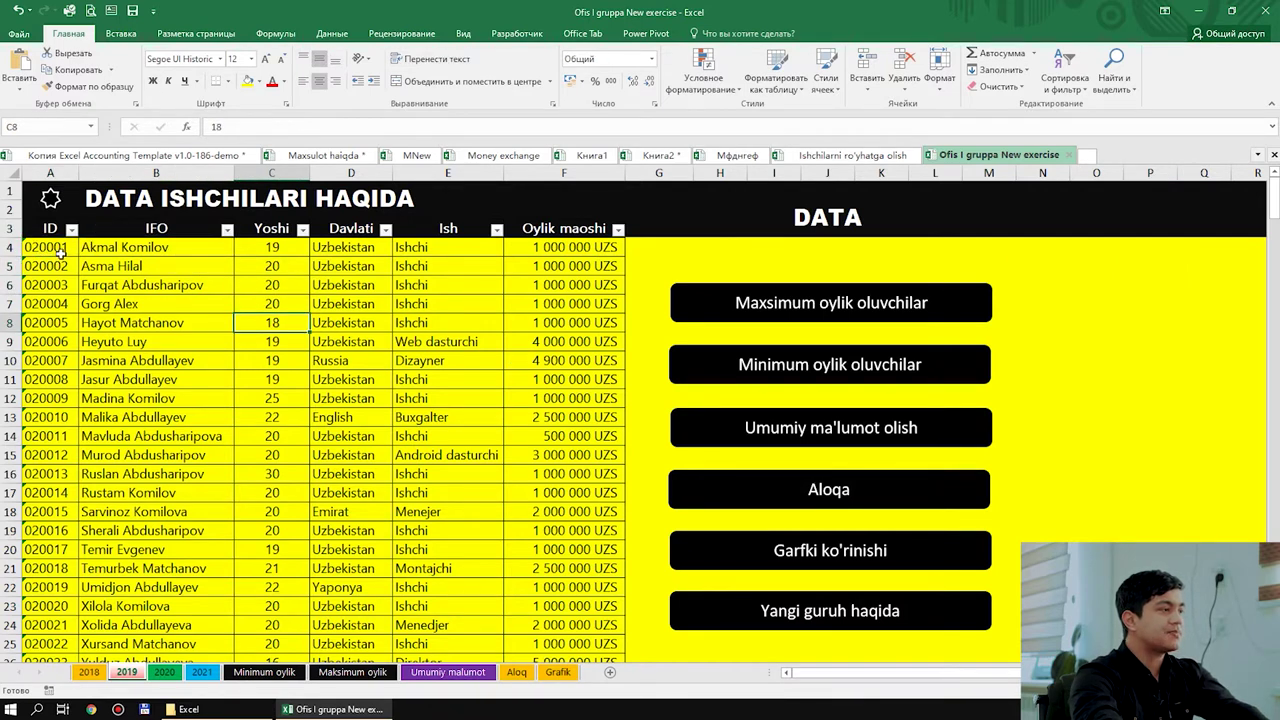
click(50, 252)
key(Right)
key(Down)
key(Down)
key(Down)
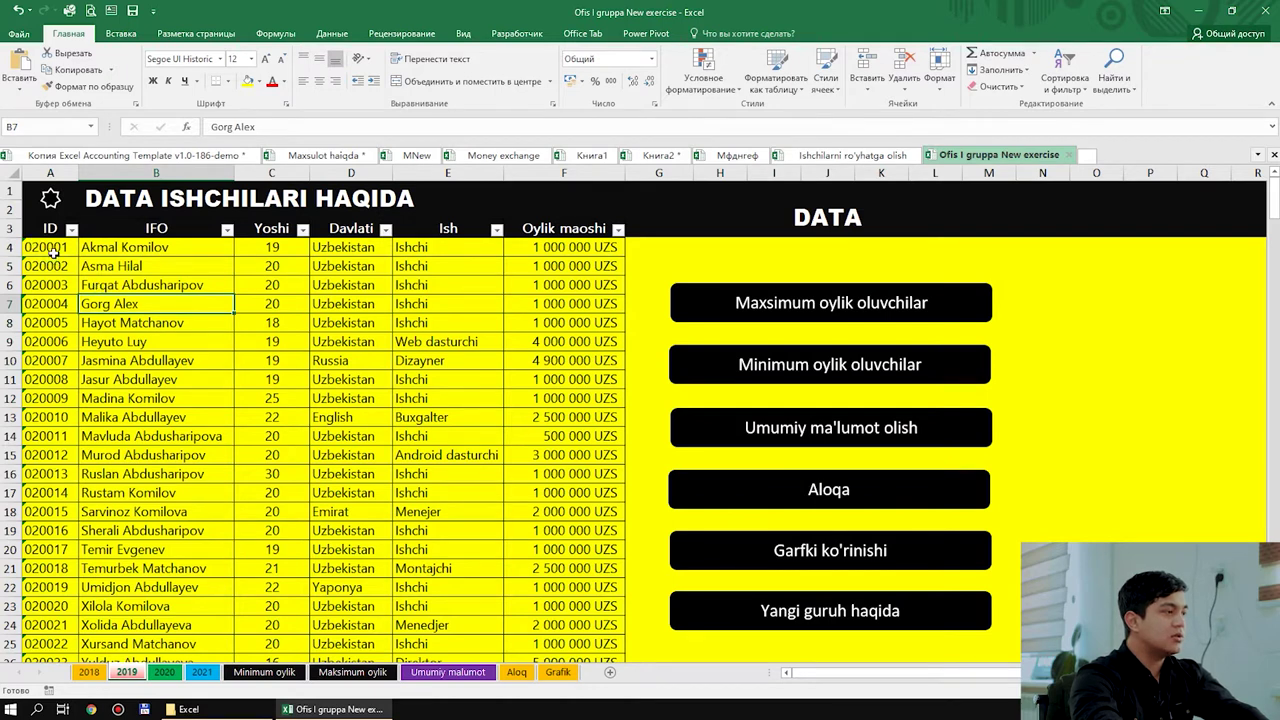
click(37, 255)
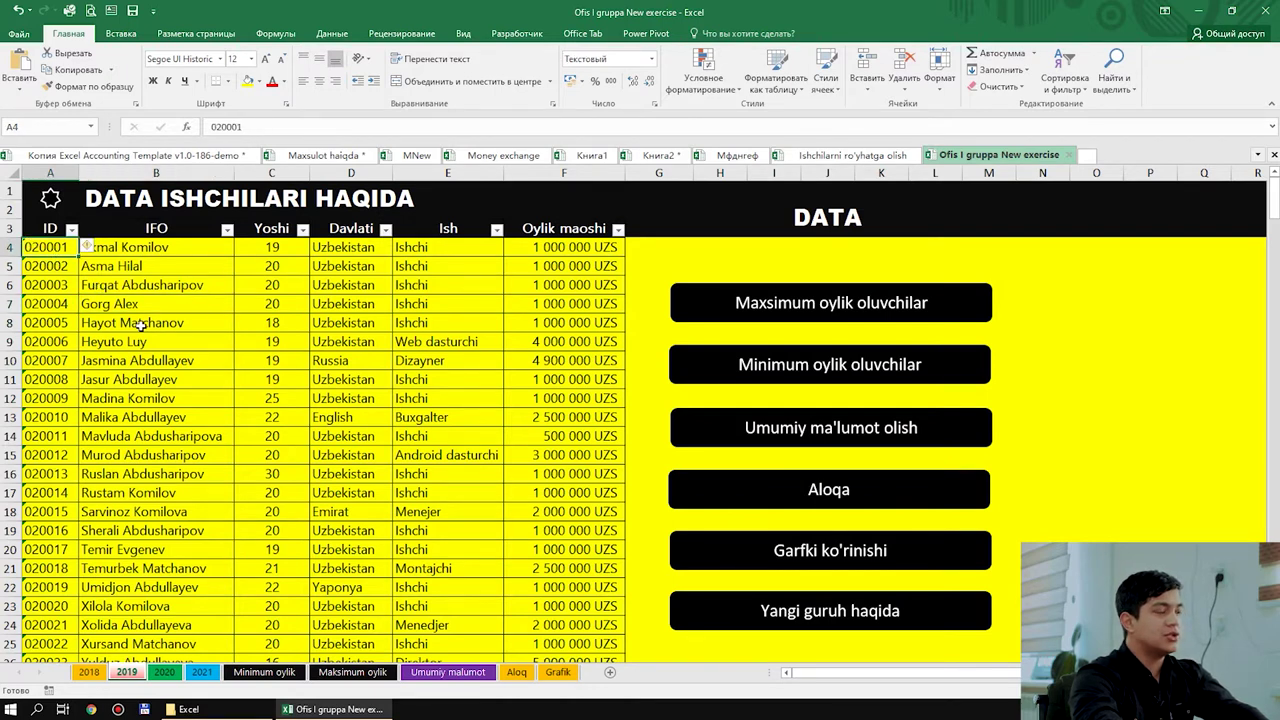
click(490, 330)
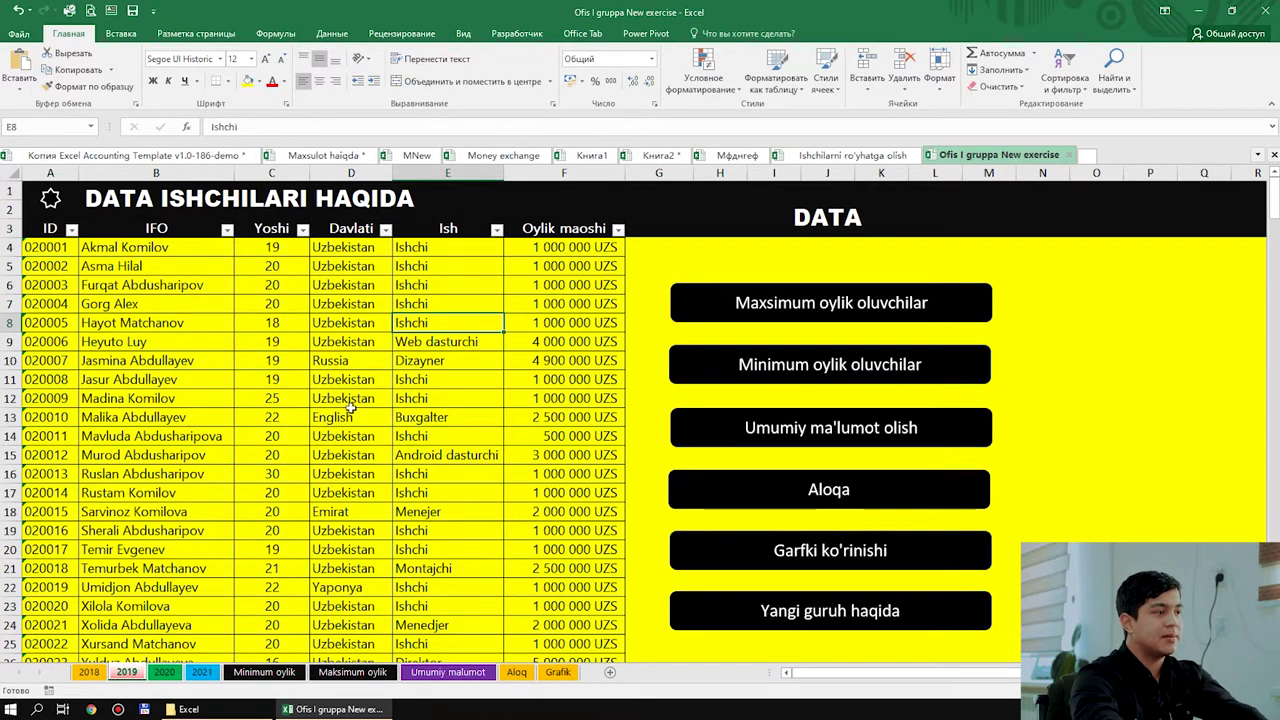
click(168, 335)
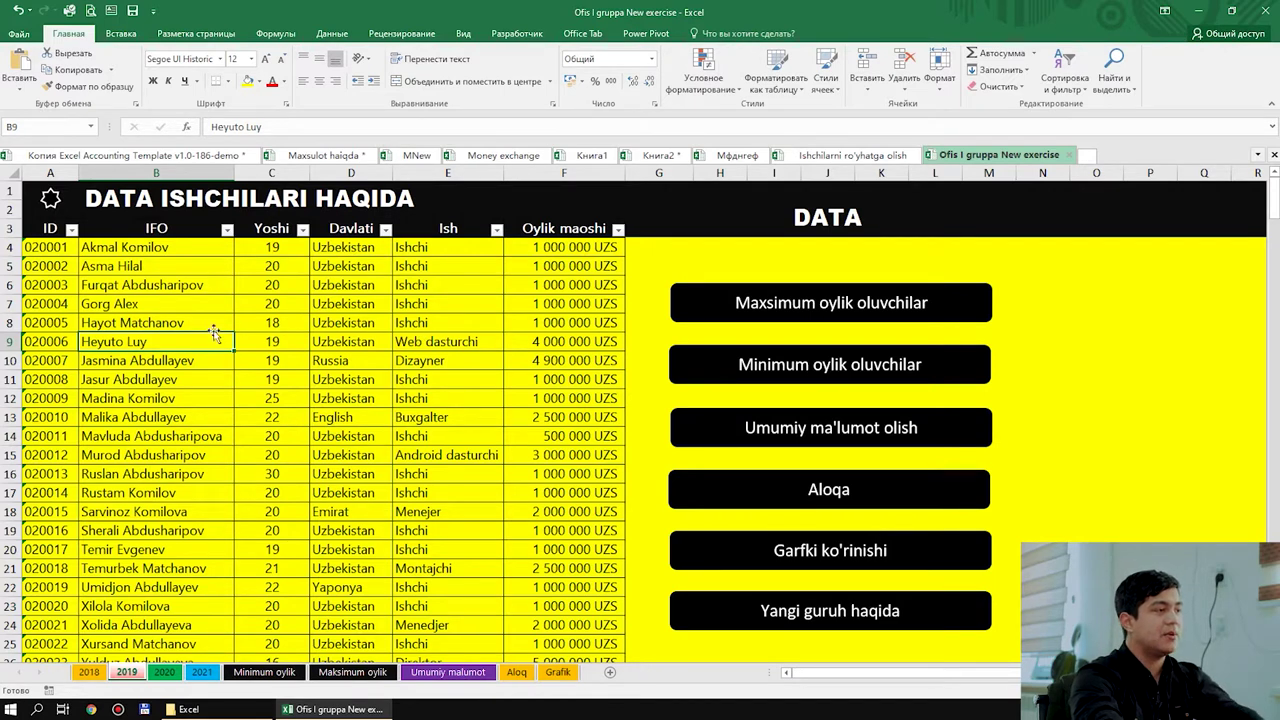
drag(150, 266, 150, 455)
drag(271, 285, 284, 405)
click(314, 413)
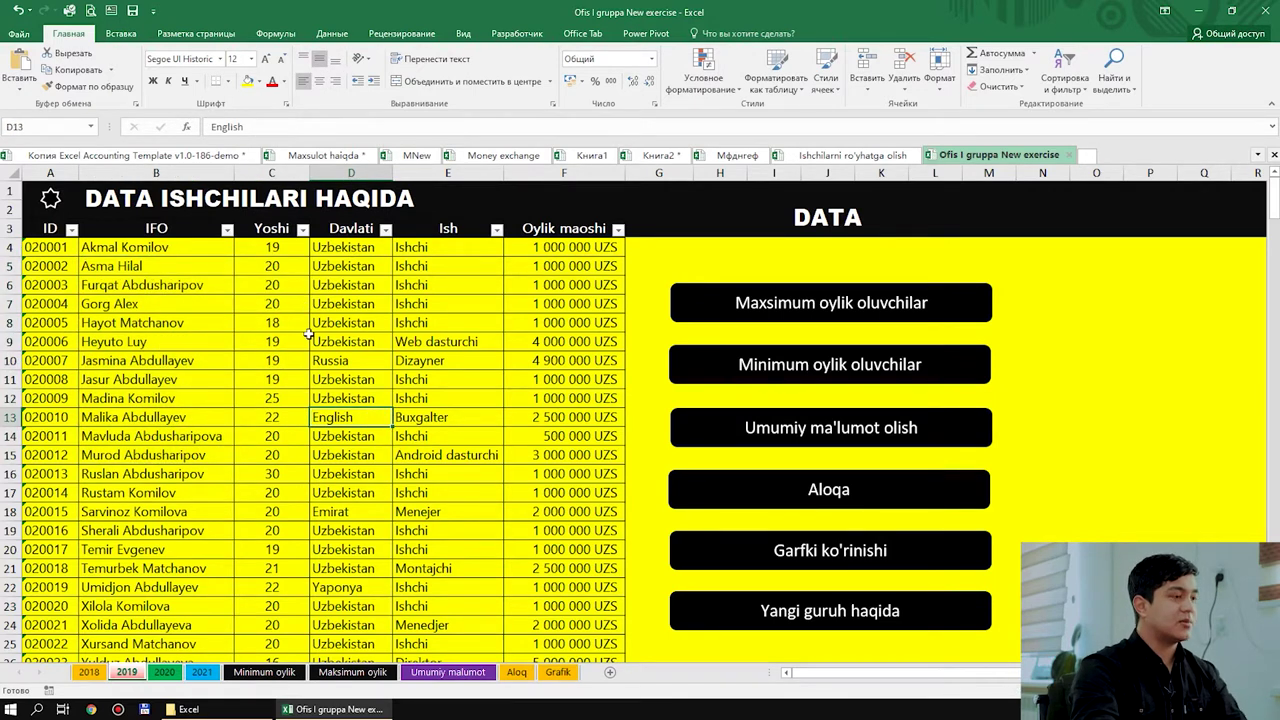
click(448, 379)
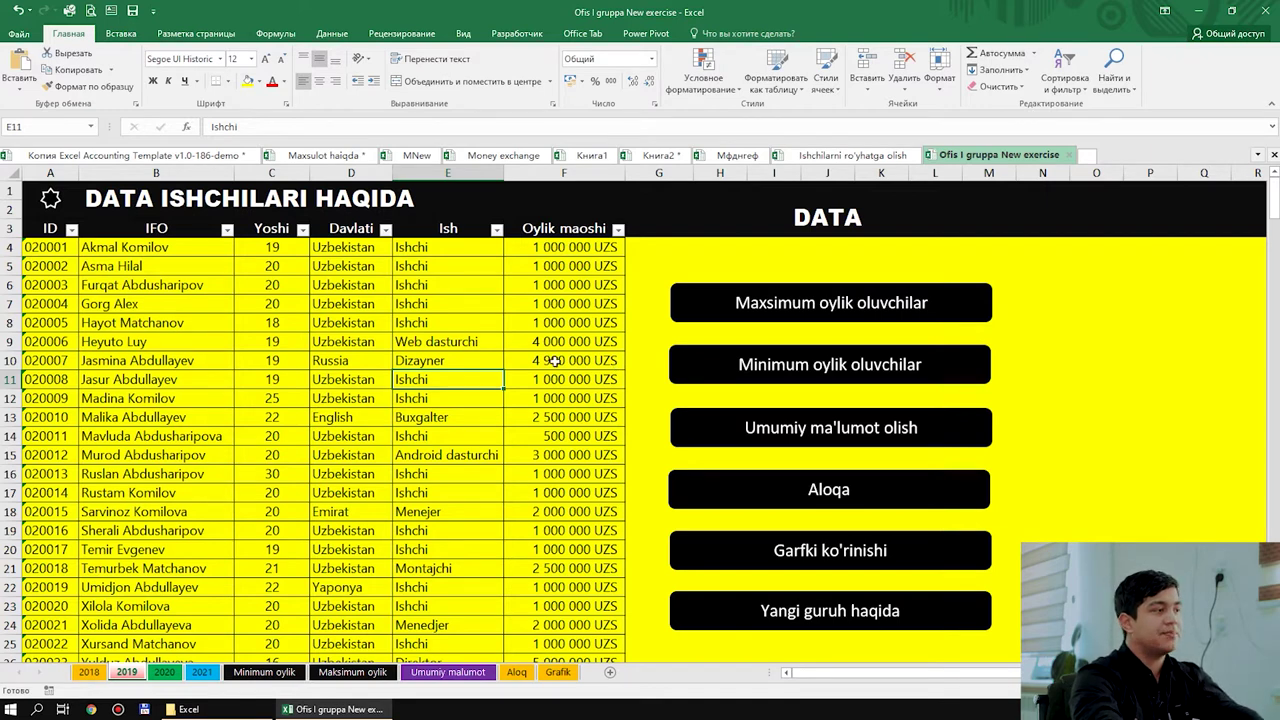
drag(212, 250, 200, 568)
click(337, 430)
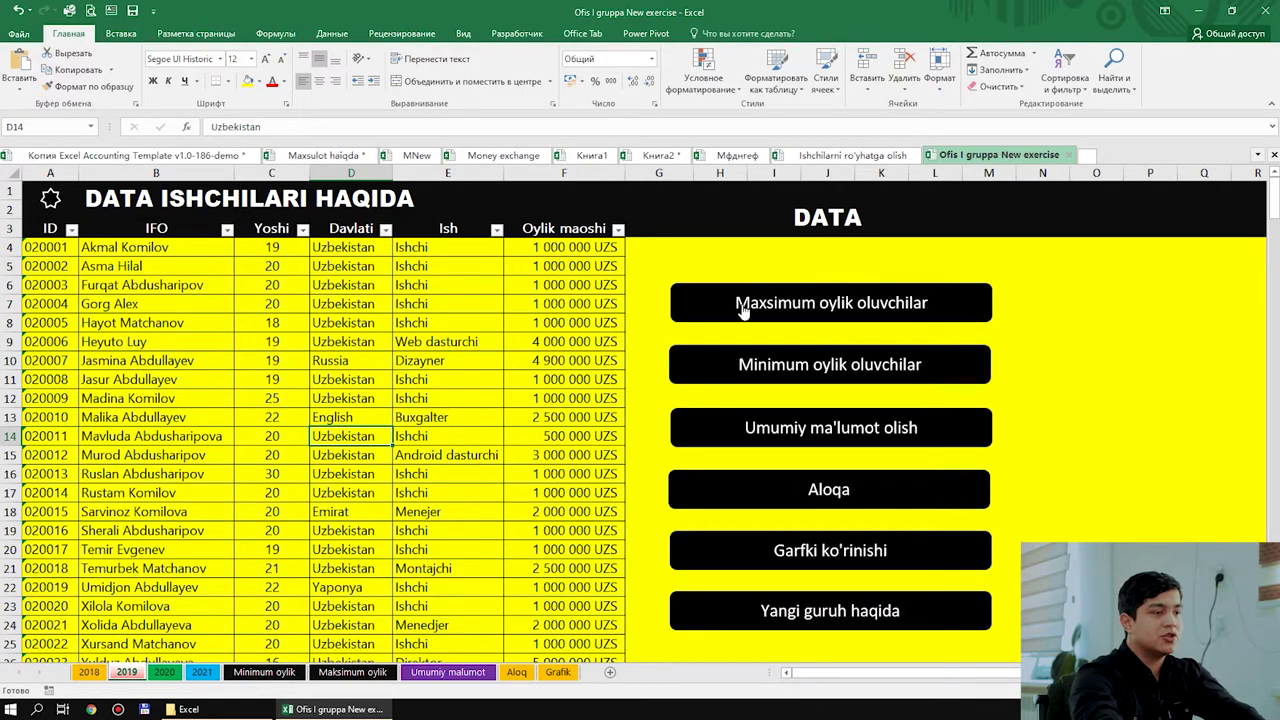
Step: Show the maximum salary, 7 067 787 UZS, via H3's =МАКС('2019'!F4:F230) formula on Maksimum oylik
click(840, 308)
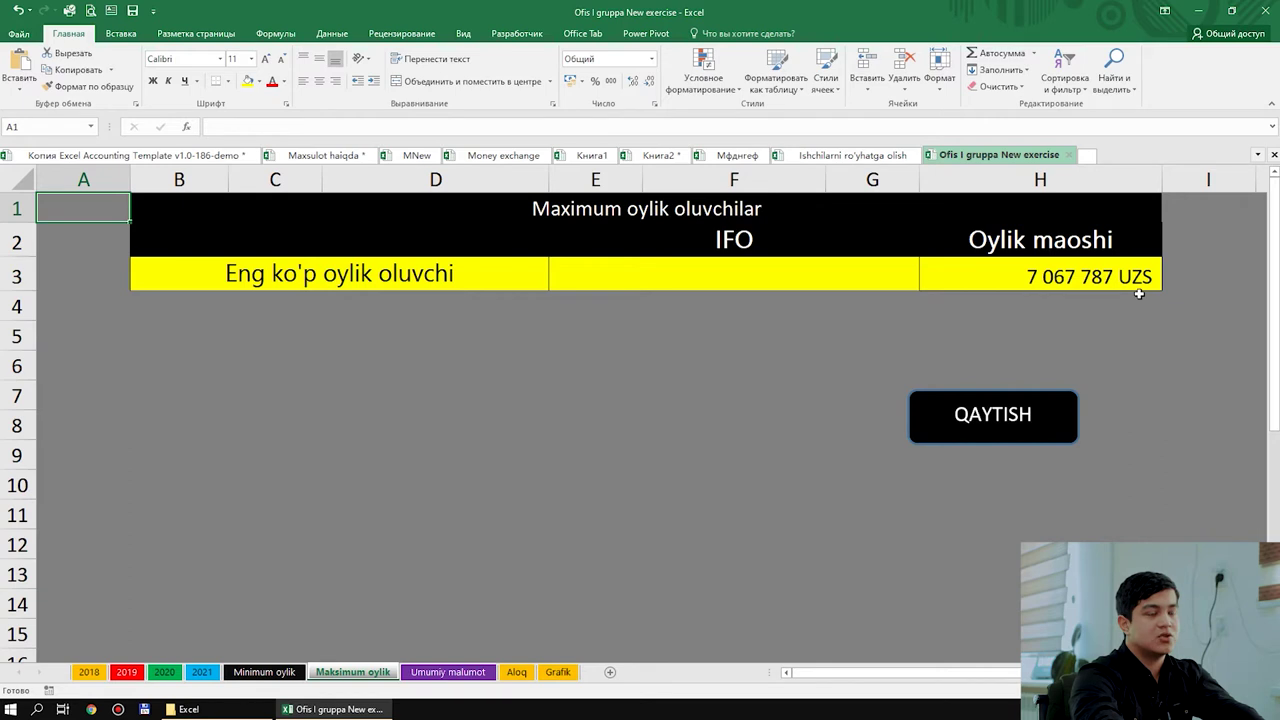
click(794, 274)
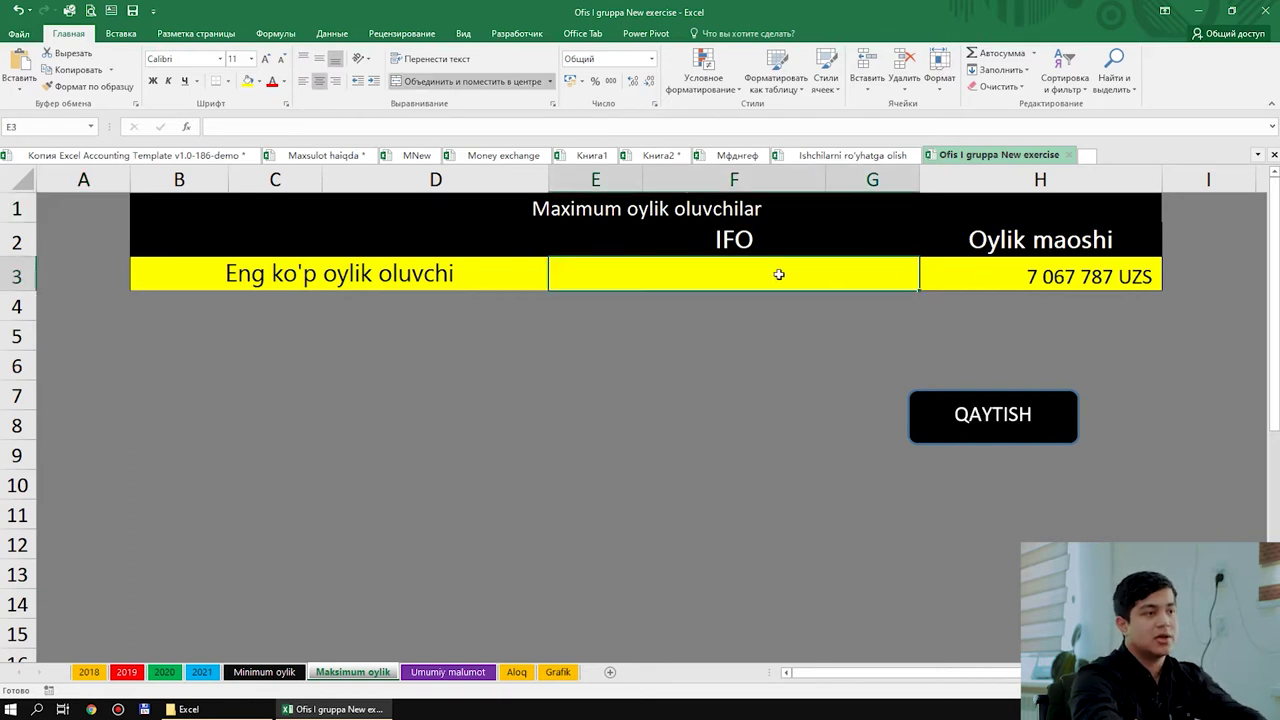
click(670, 278)
click(690, 370)
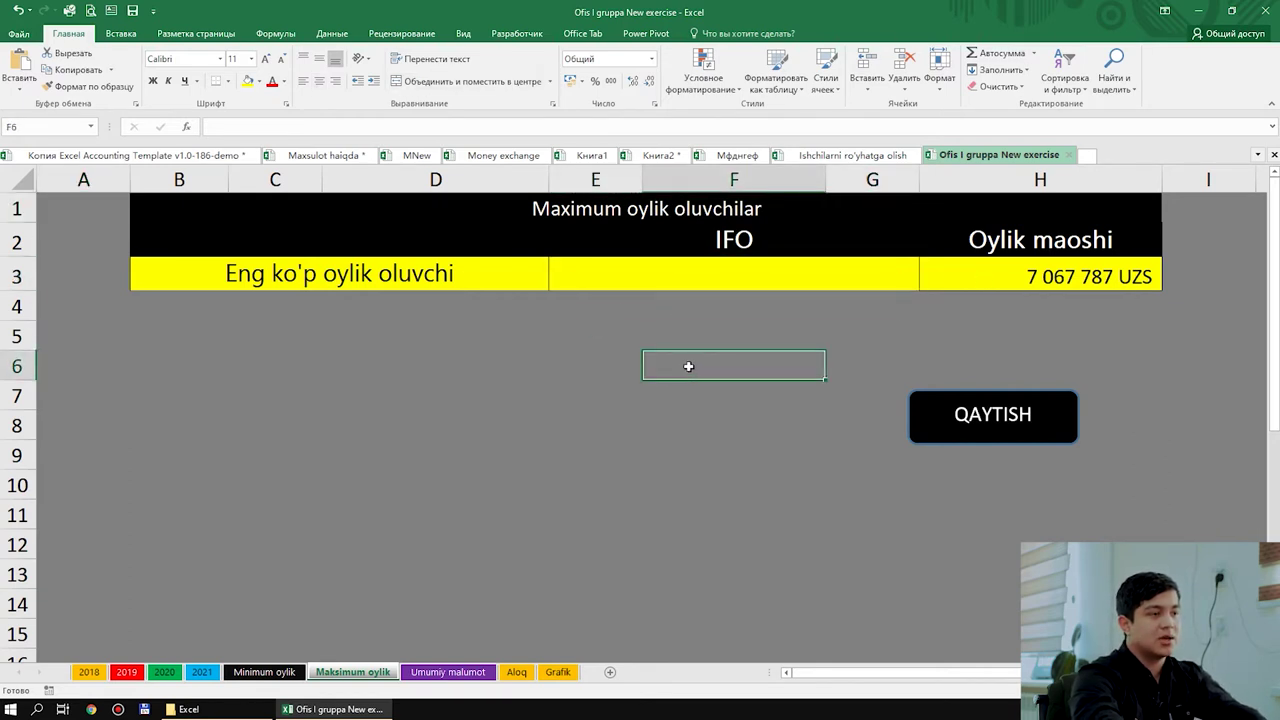
click(1010, 280)
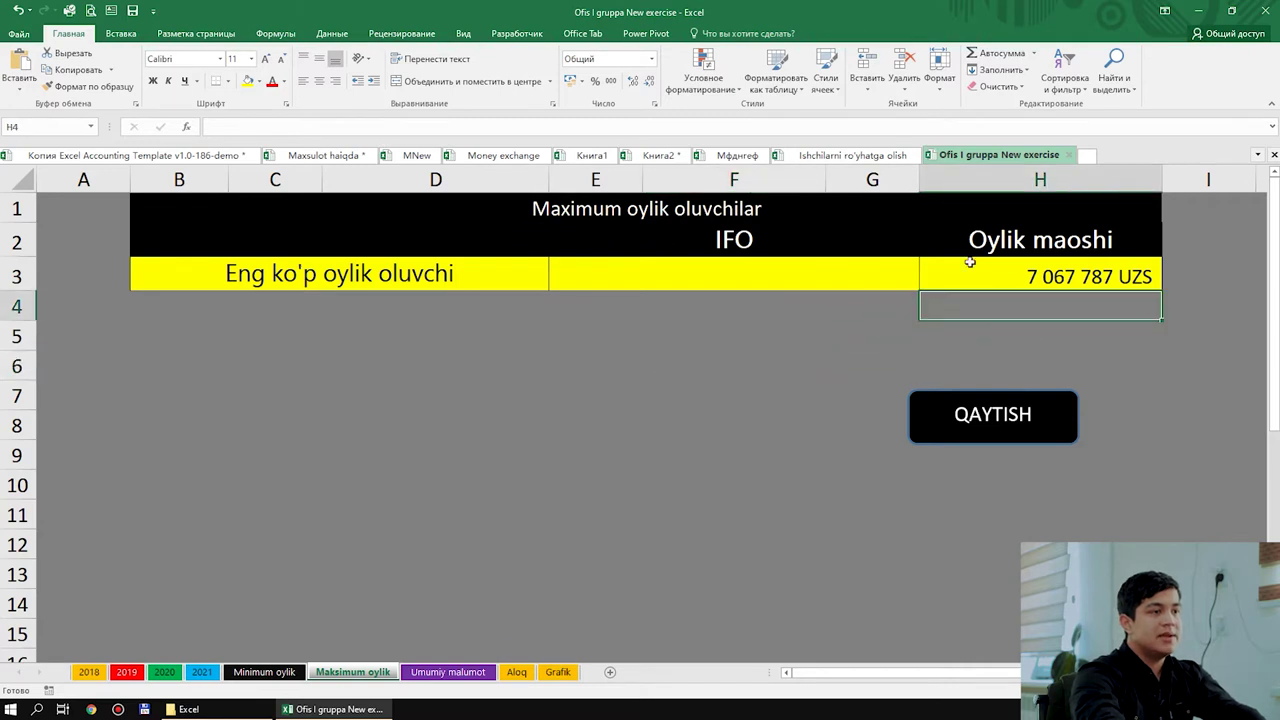
click(791, 268)
click(790, 338)
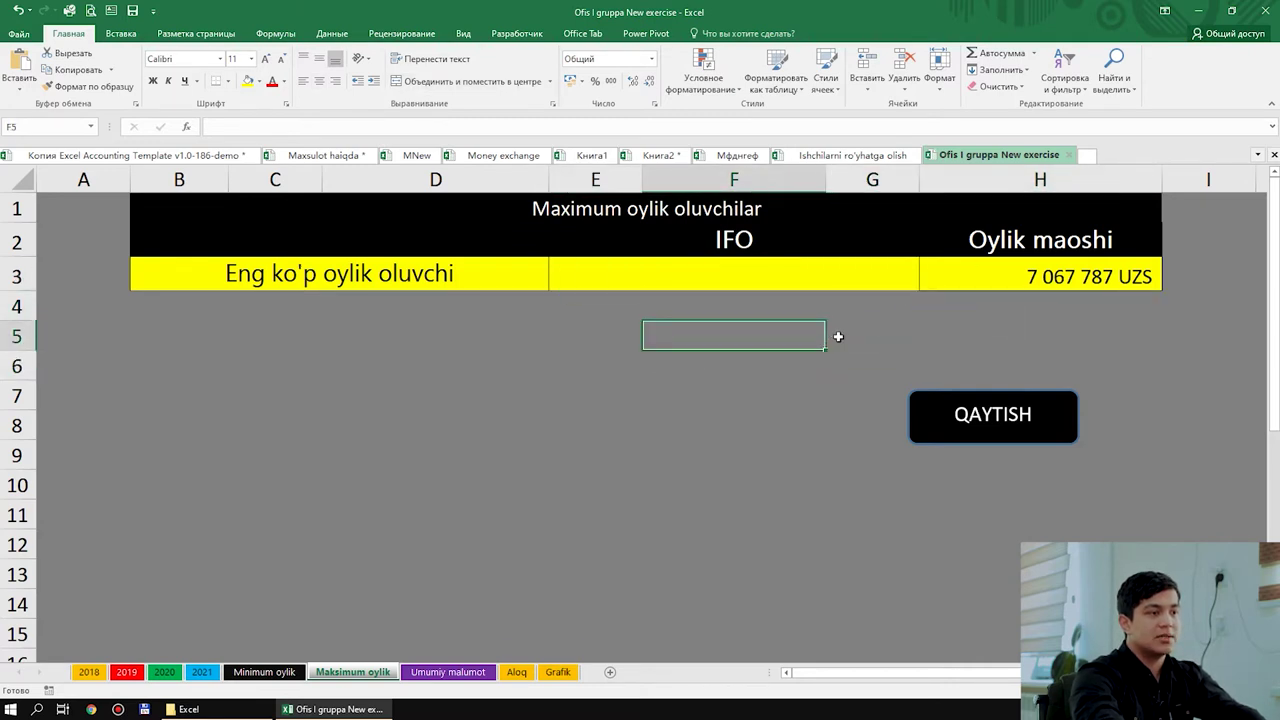
click(847, 262)
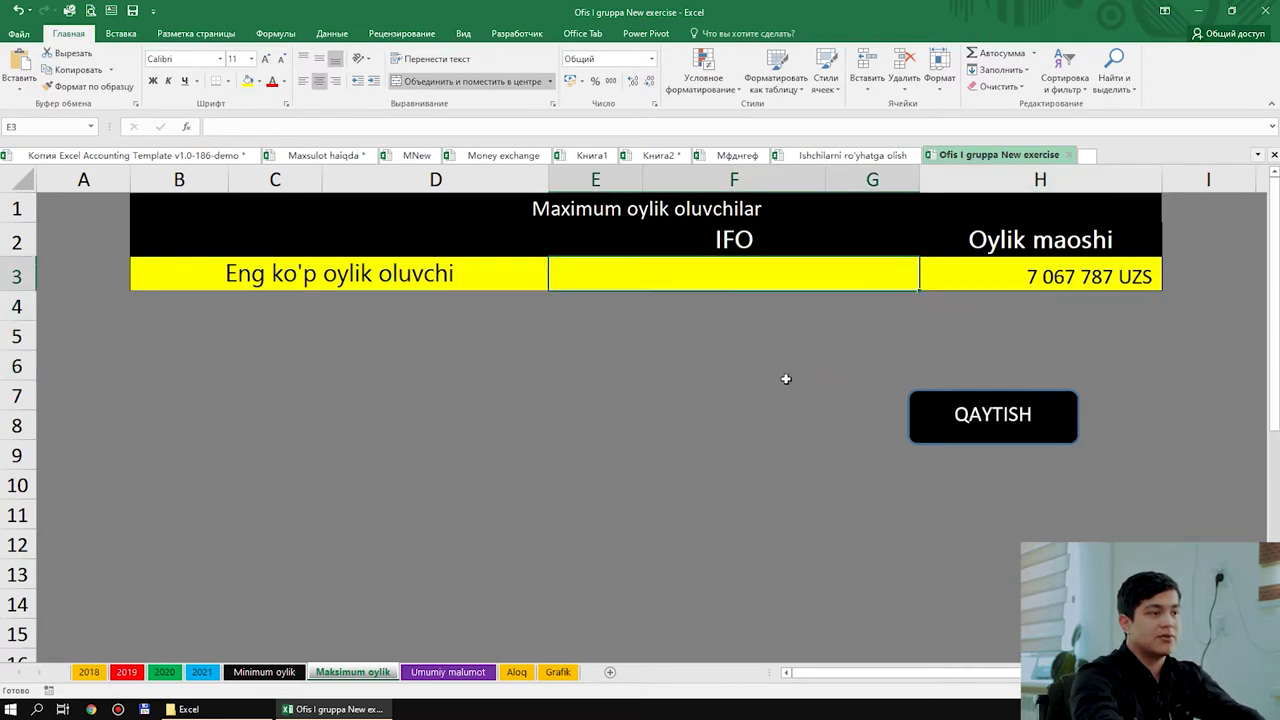
click(1057, 276)
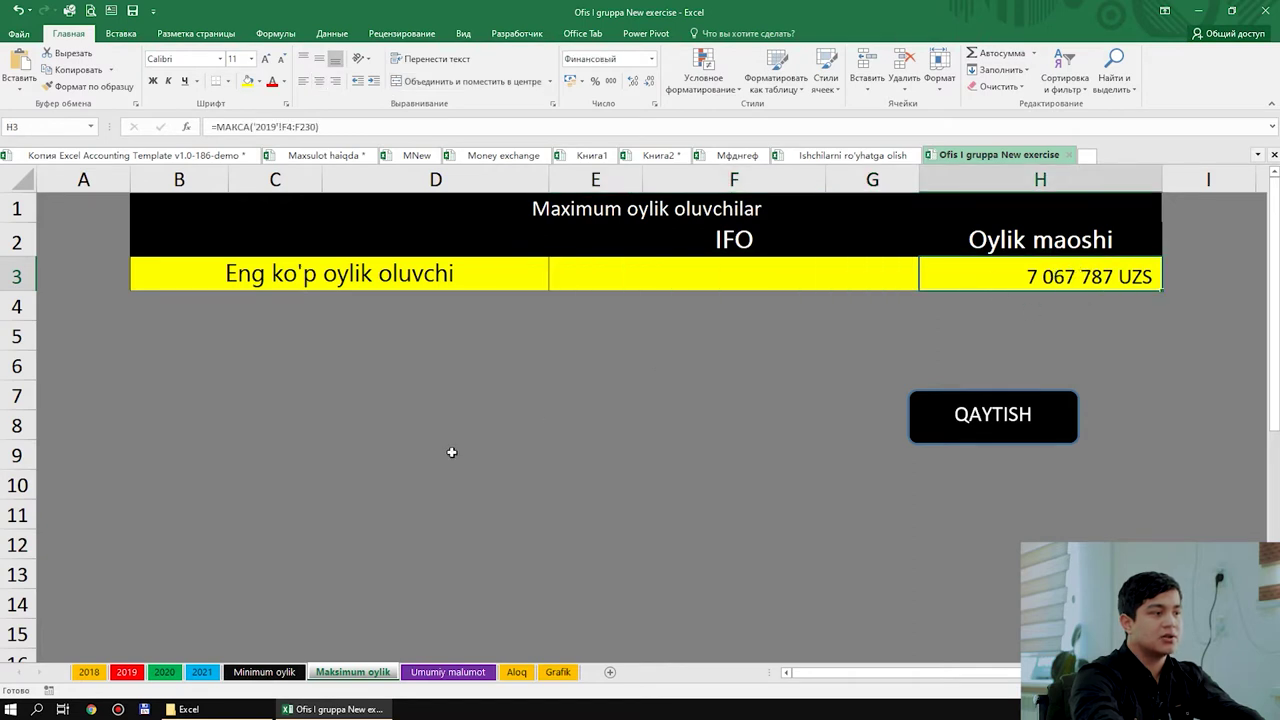
click(700, 276)
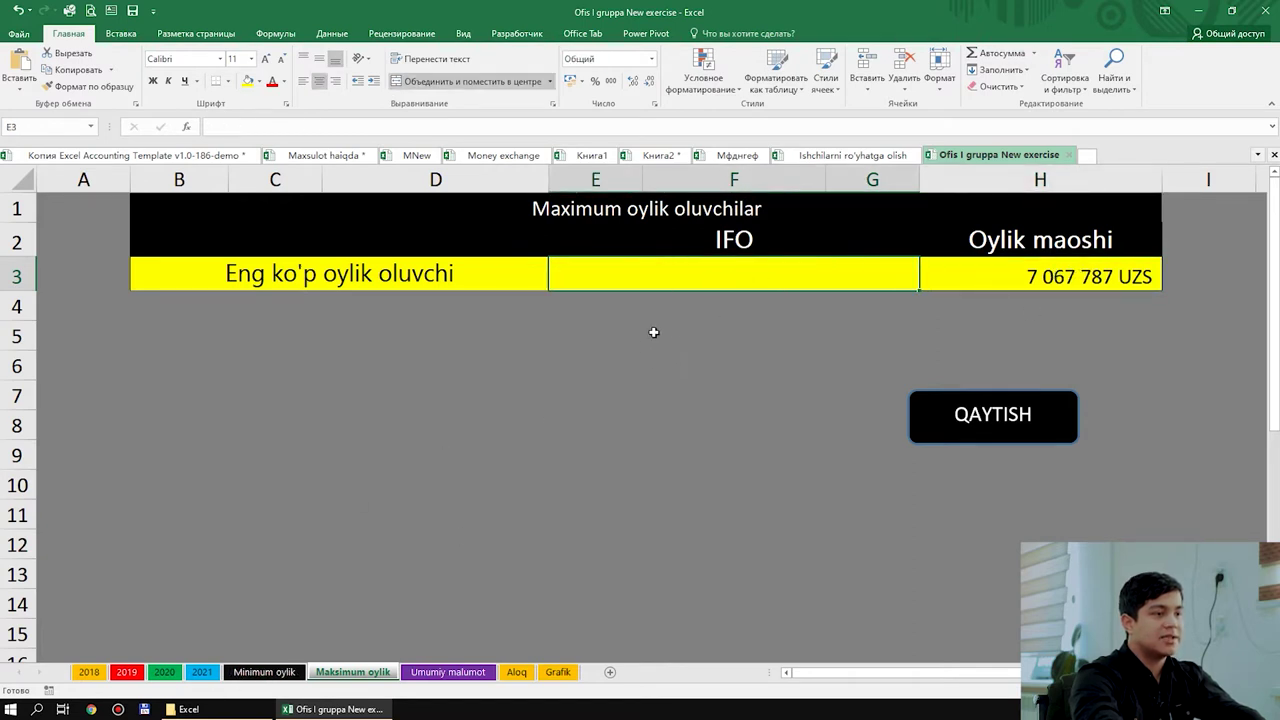
click(1047, 273)
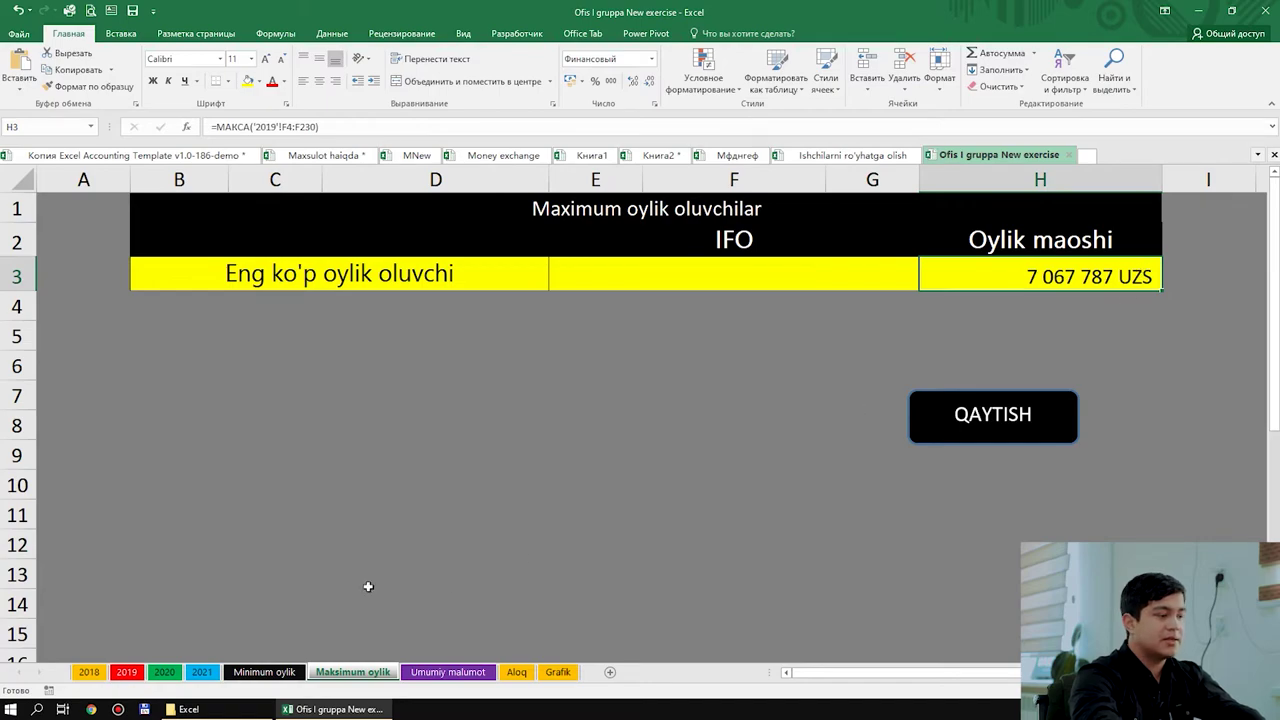
click(126, 672)
Step: Scroll to the bottom of the 2019 list and select the last employee's name, age and country (B230:D230)
scroll(482, 545, down, 7)
scroll(482, 545, down, 15)
scroll(451, 543, down, 15)
scroll(445, 548, down, 15)
scroll(440, 550, down, 15)
scroll(435, 553, down, 15)
scroll(435, 554, up, 8)
scroll(445, 558, up, 6)
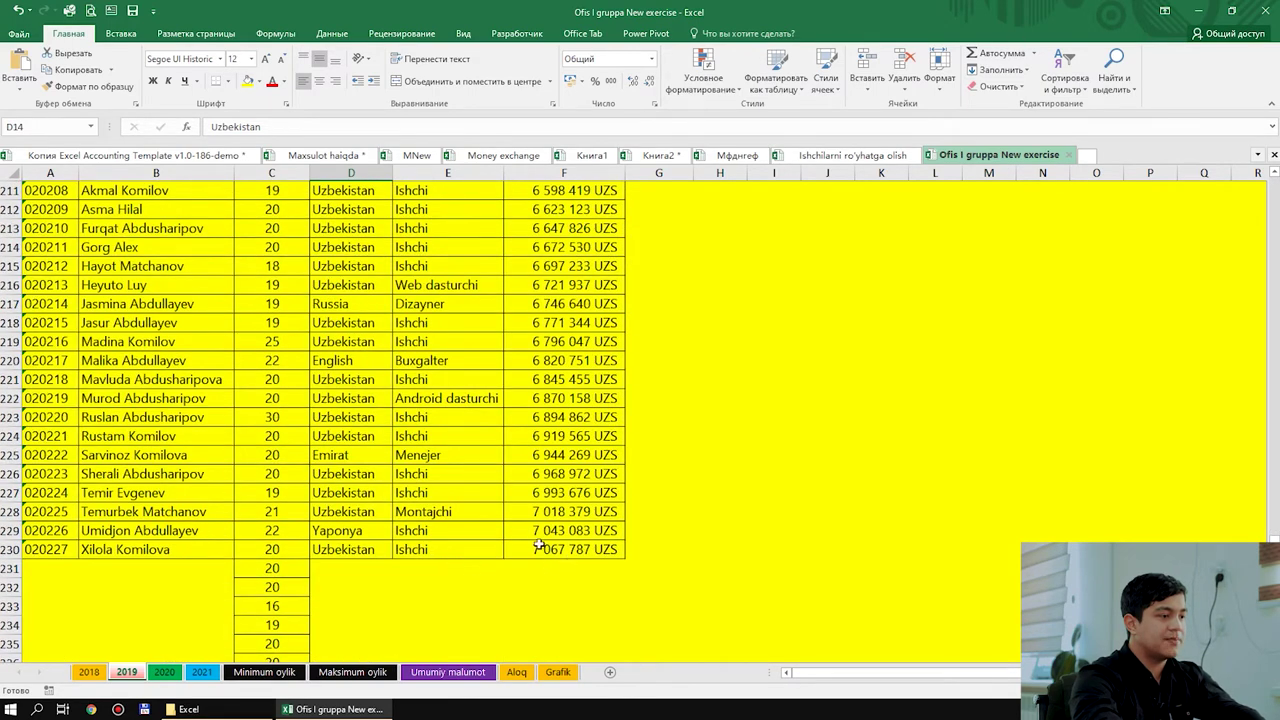
drag(148, 549, 339, 549)
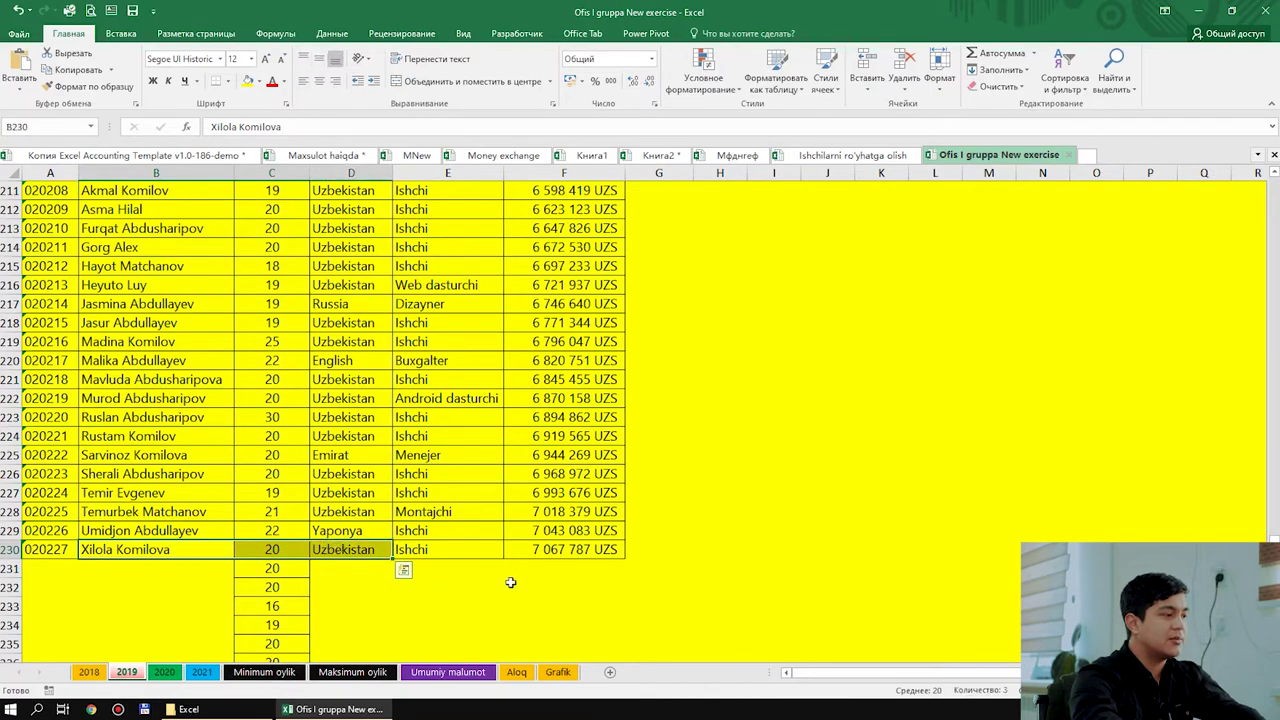
Step: Scroll back up to the DATA dashboard and follow its minimum salary button
scroll(514, 562, up, 19)
scroll(530, 565, up, 16)
scroll(537, 567, up, 14)
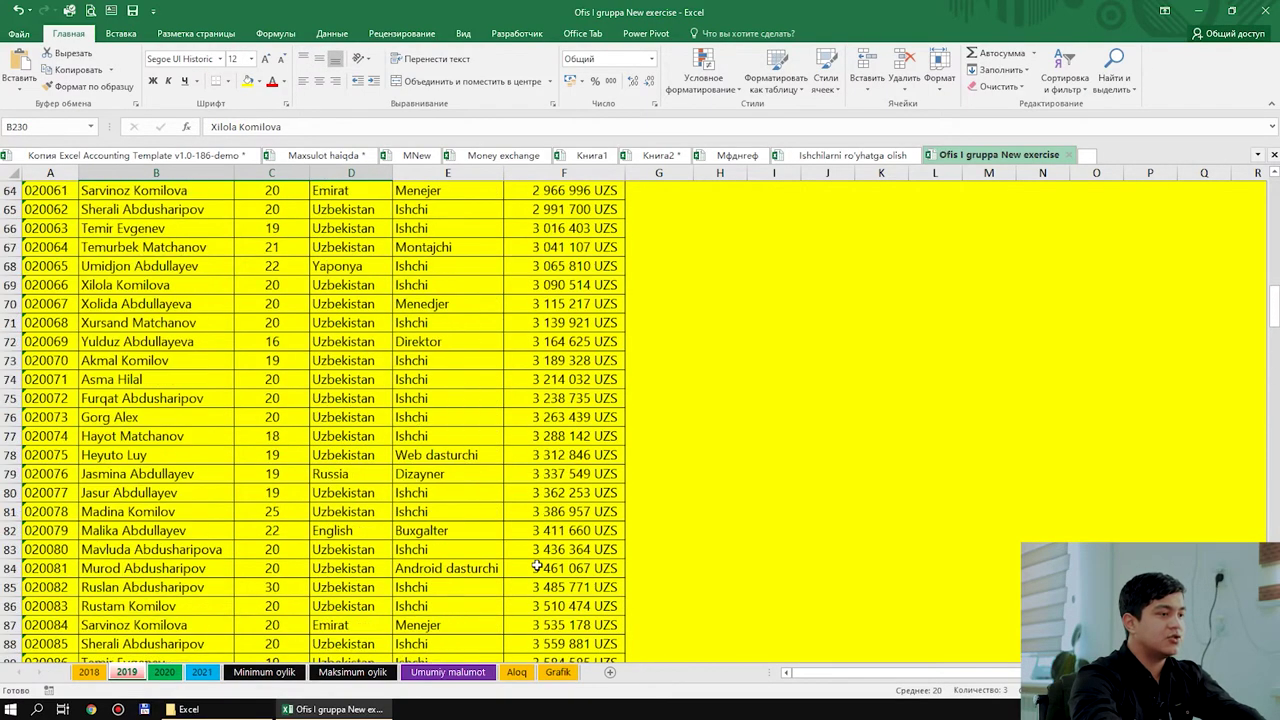
scroll(537, 567, up, 19)
scroll(537, 567, up, 2)
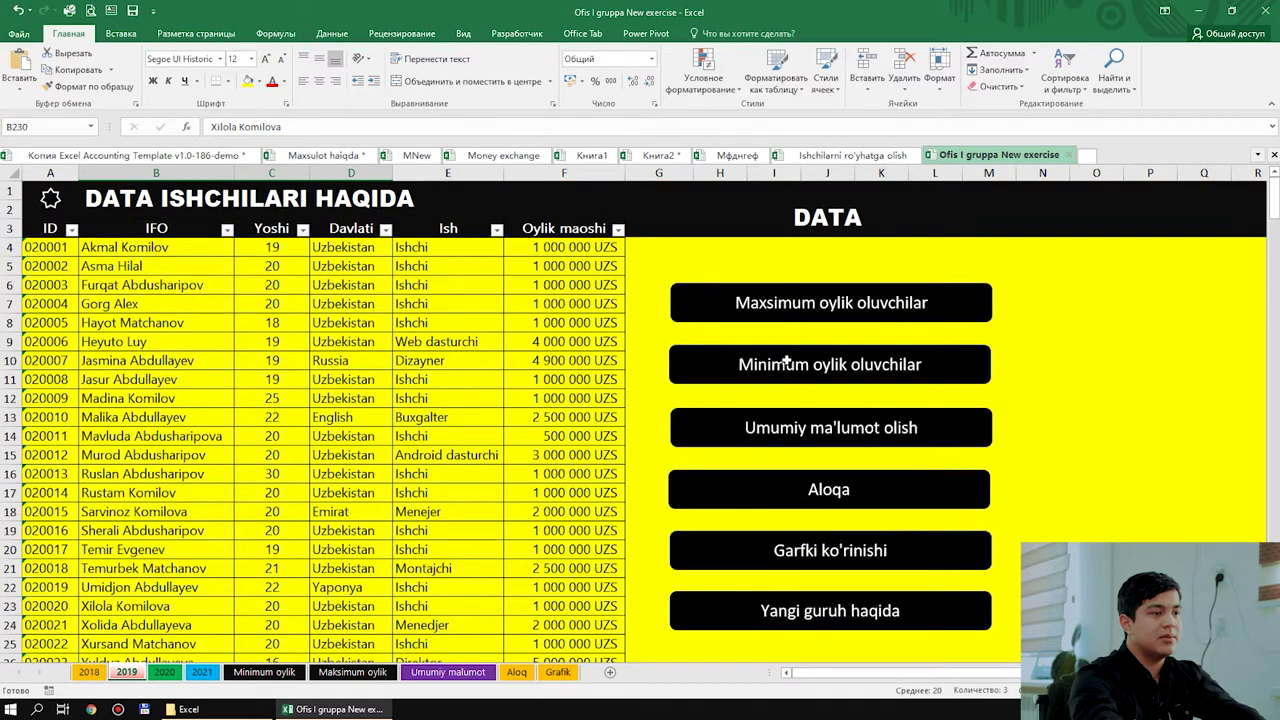
click(787, 363)
click(895, 284)
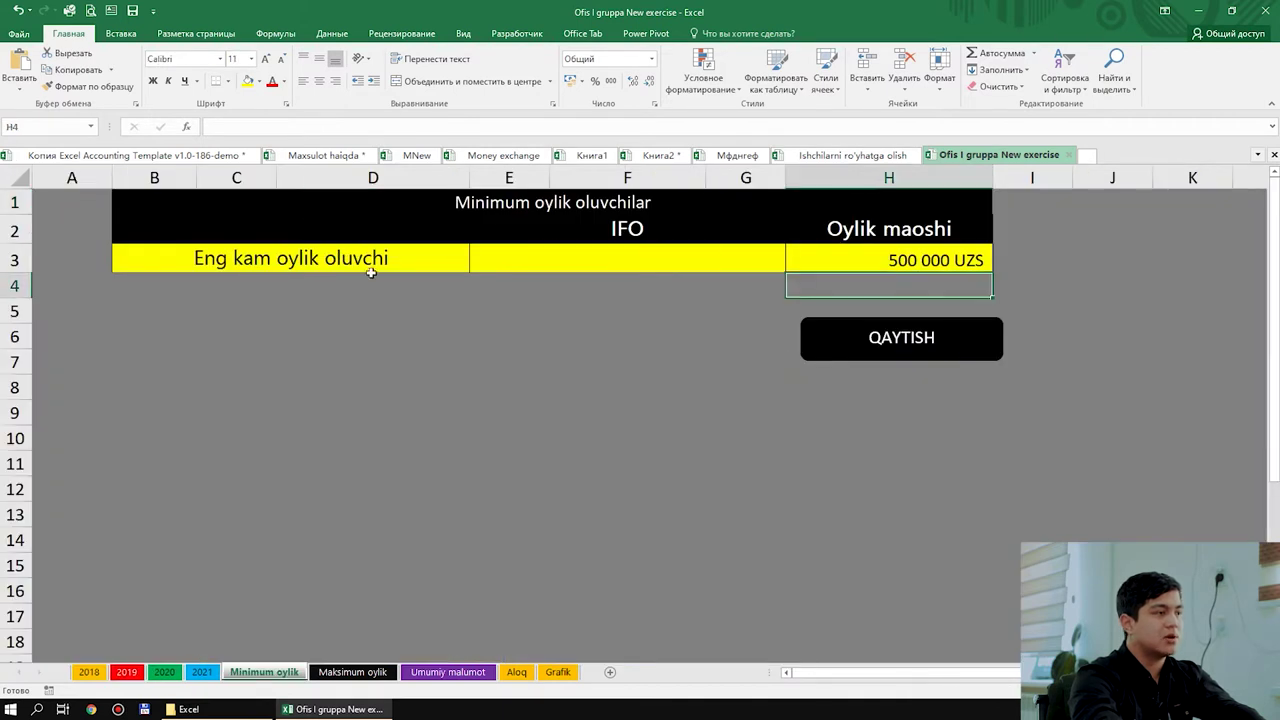
click(1029, 284)
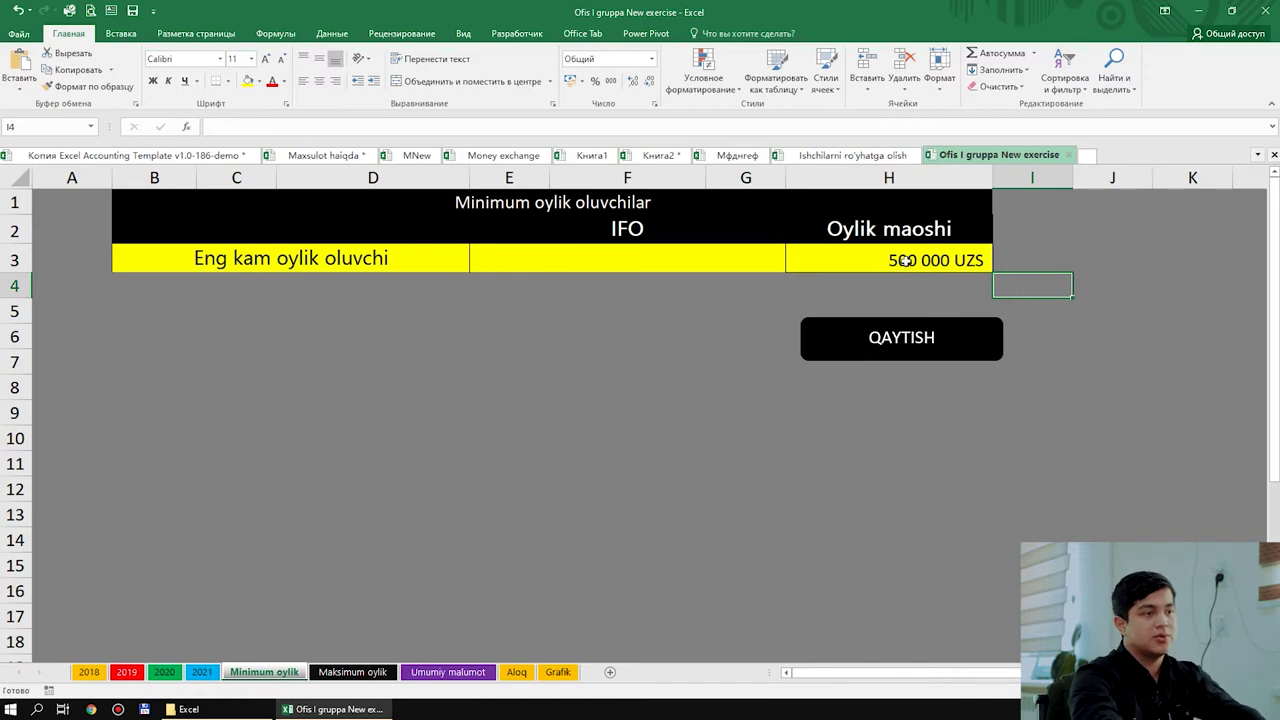
key(Left)
key(Up)
click(898, 346)
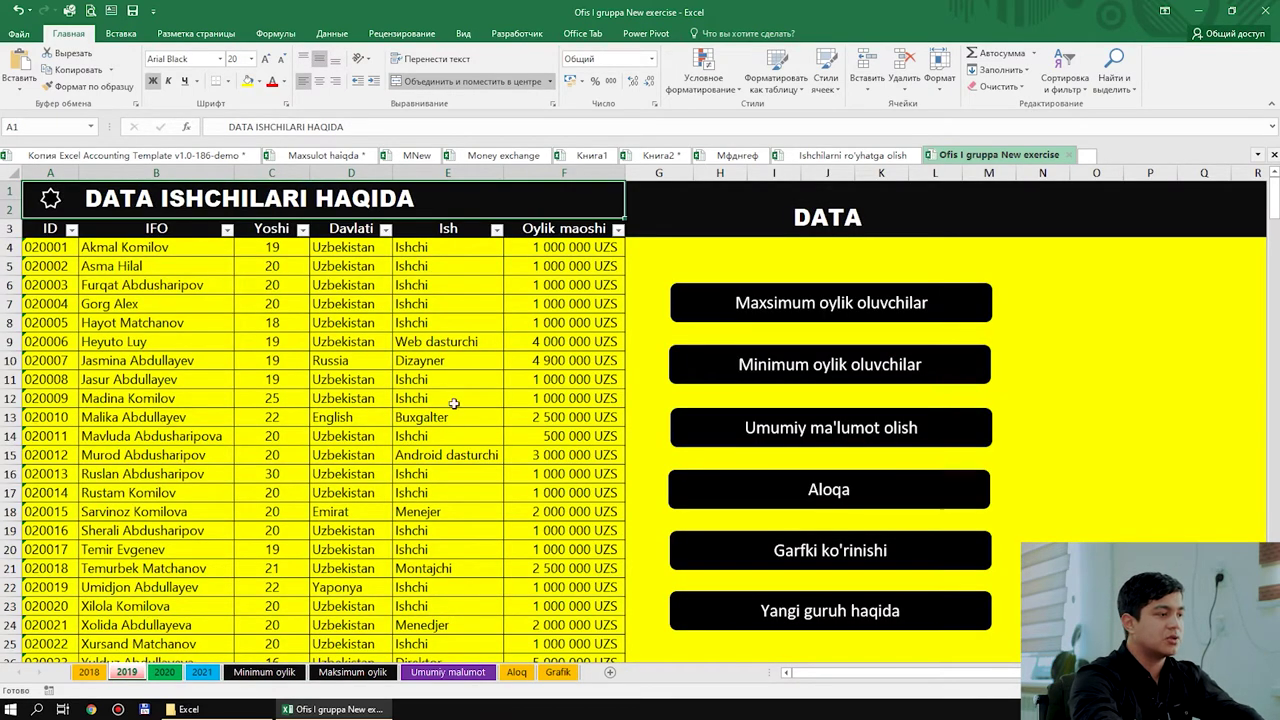
click(140, 435)
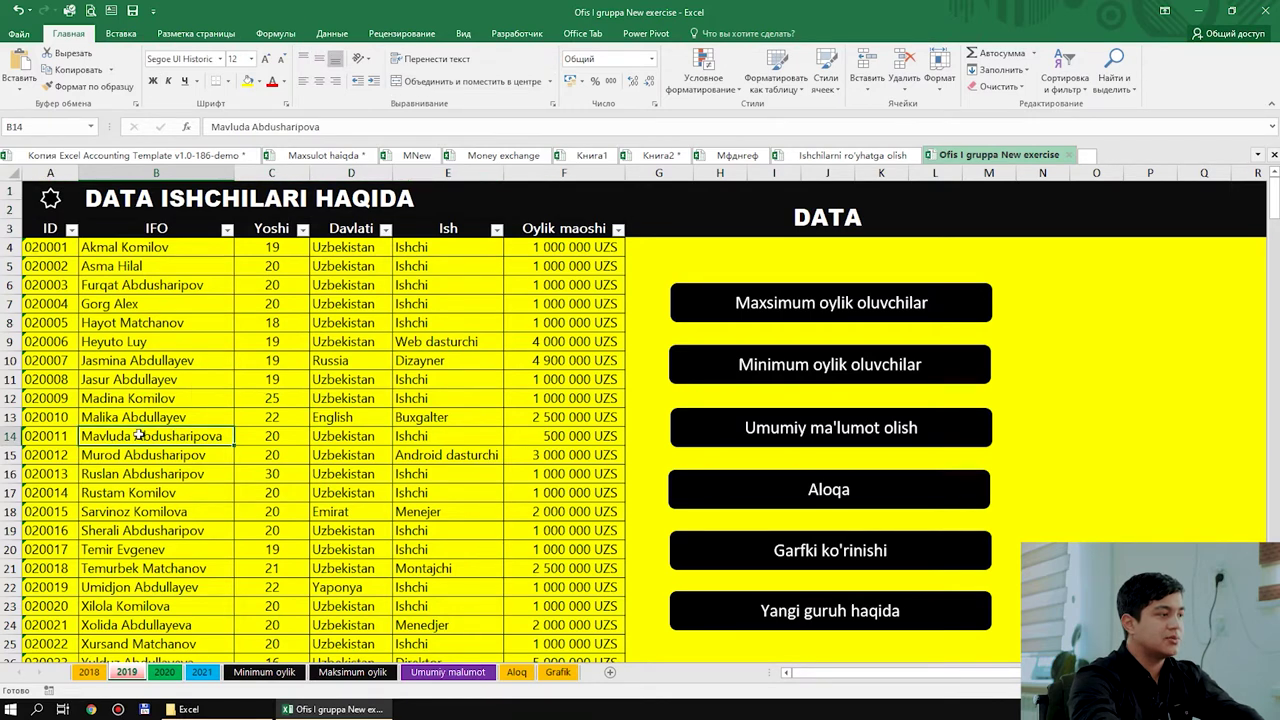
click(1078, 450)
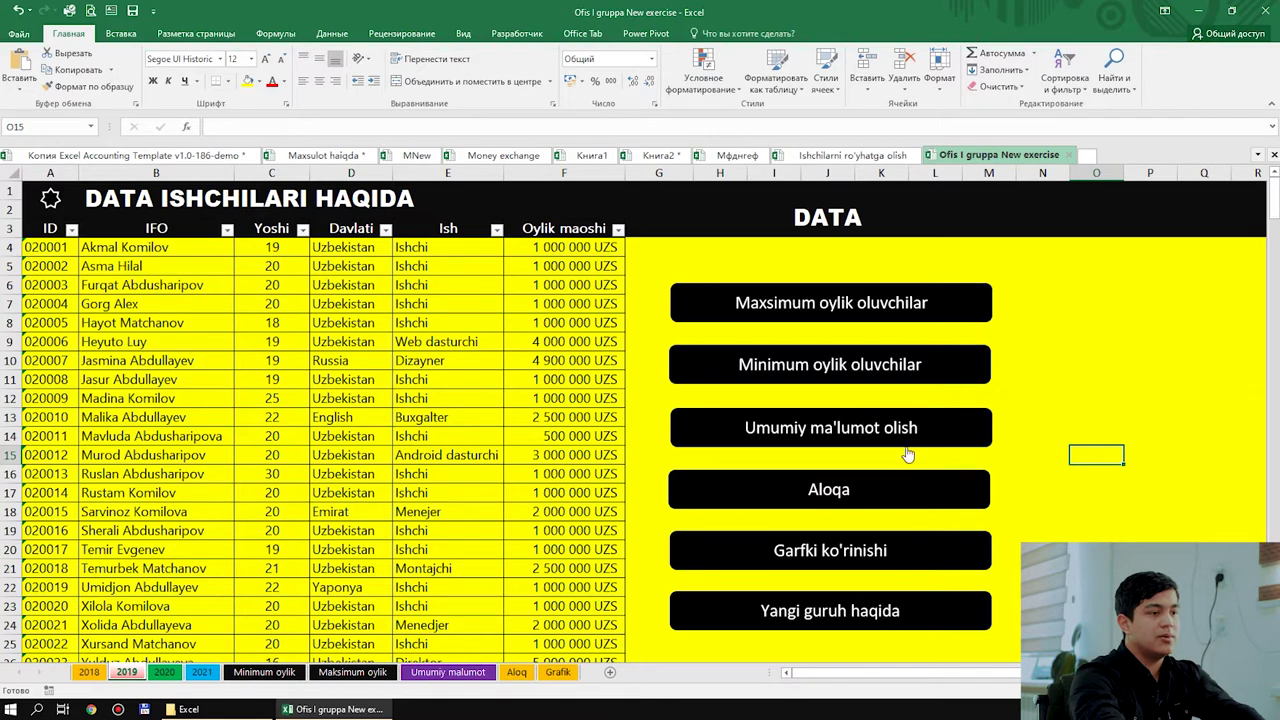
click(1187, 397)
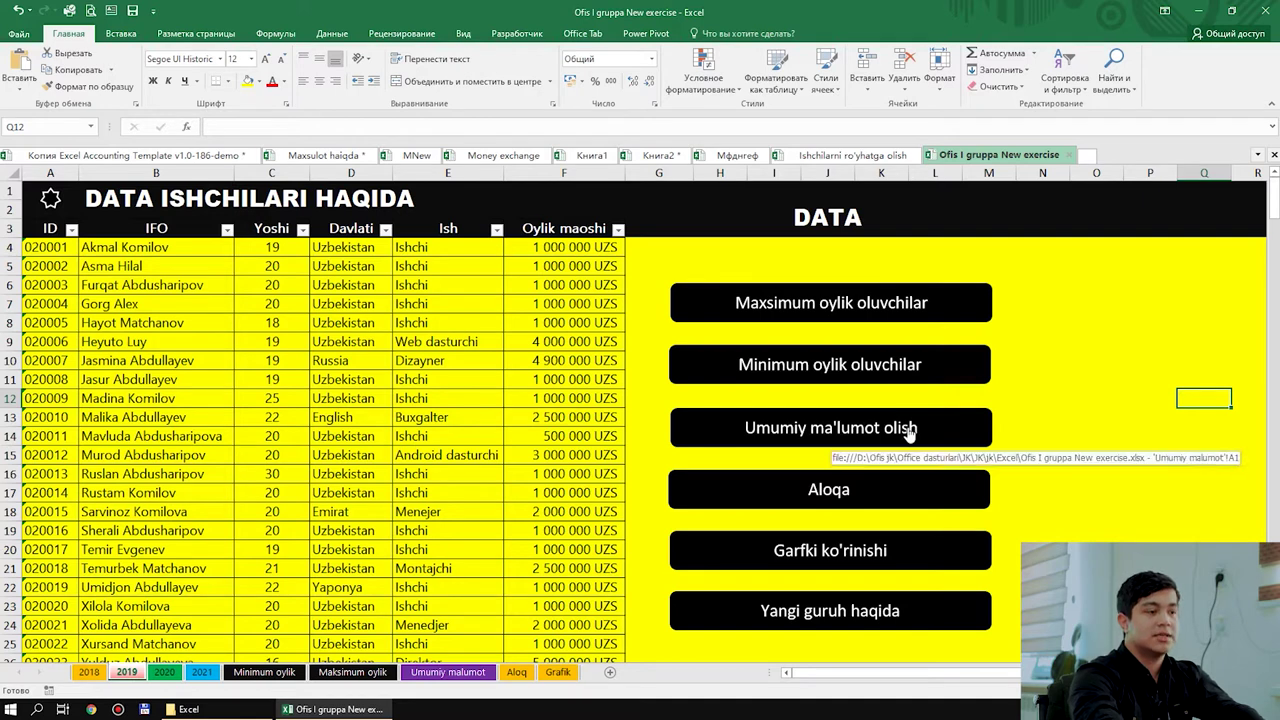
drag(1056, 279, 678, 626)
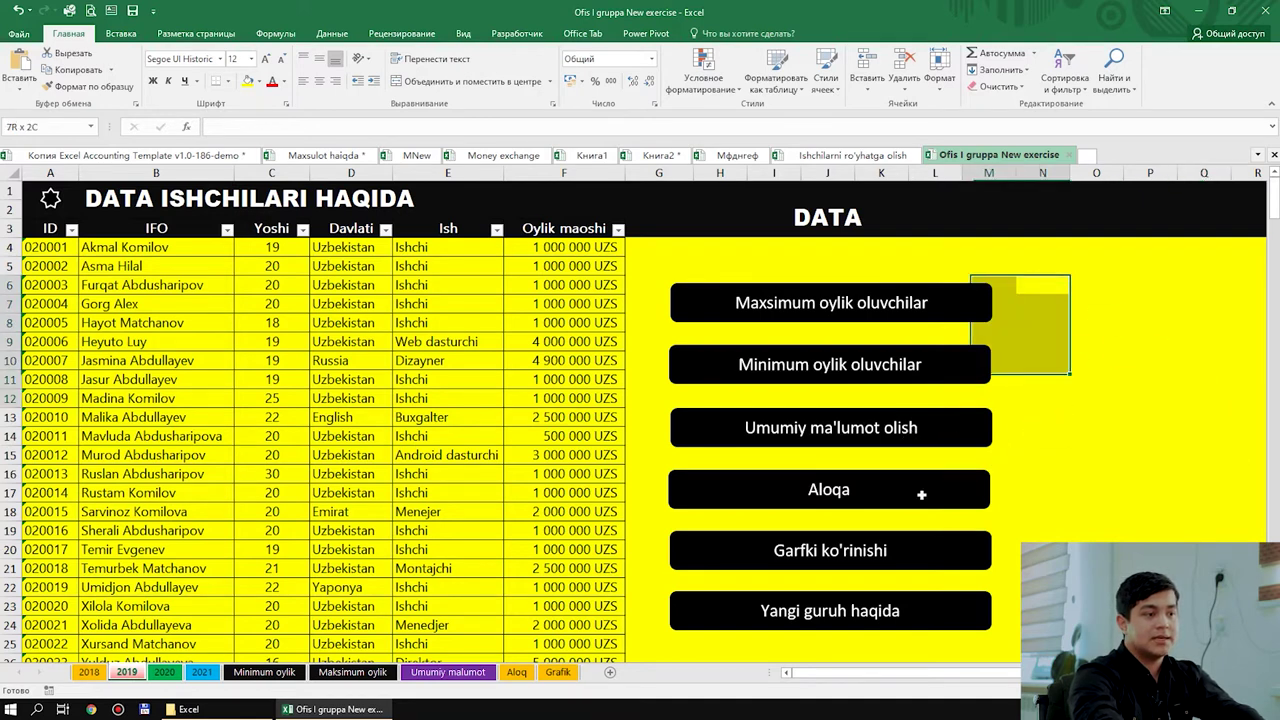
click(1131, 320)
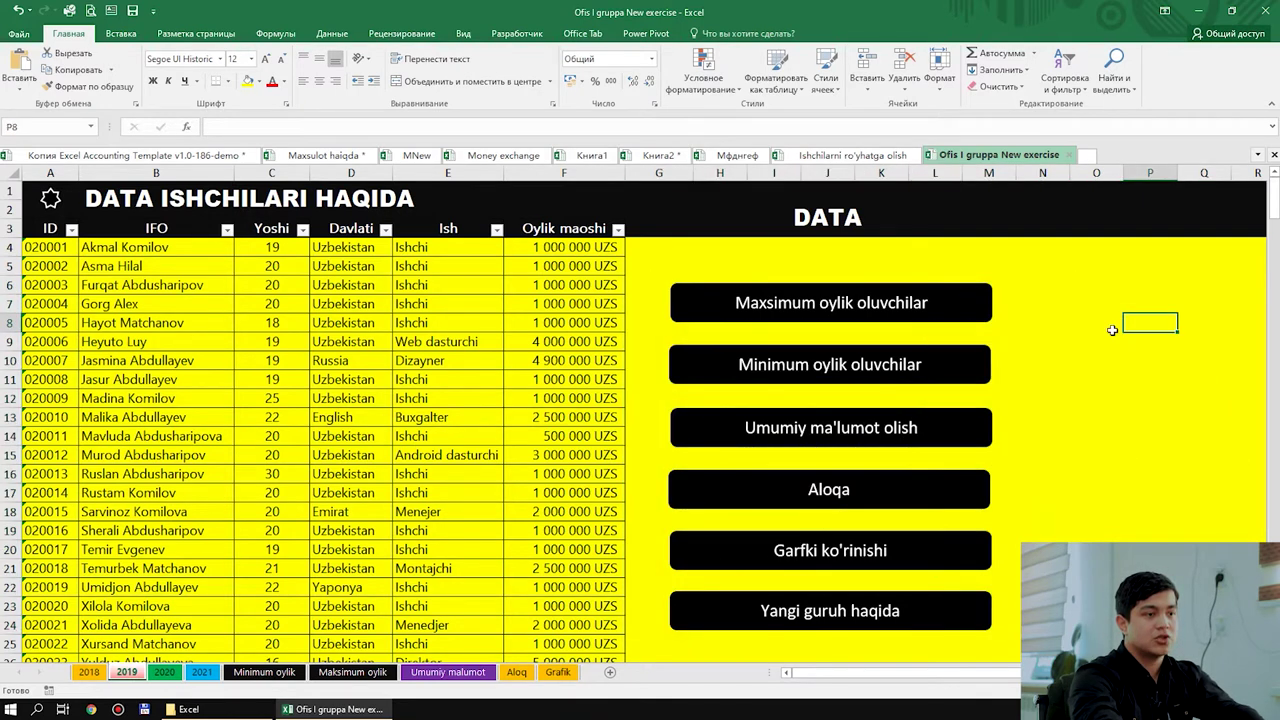
click(818, 416)
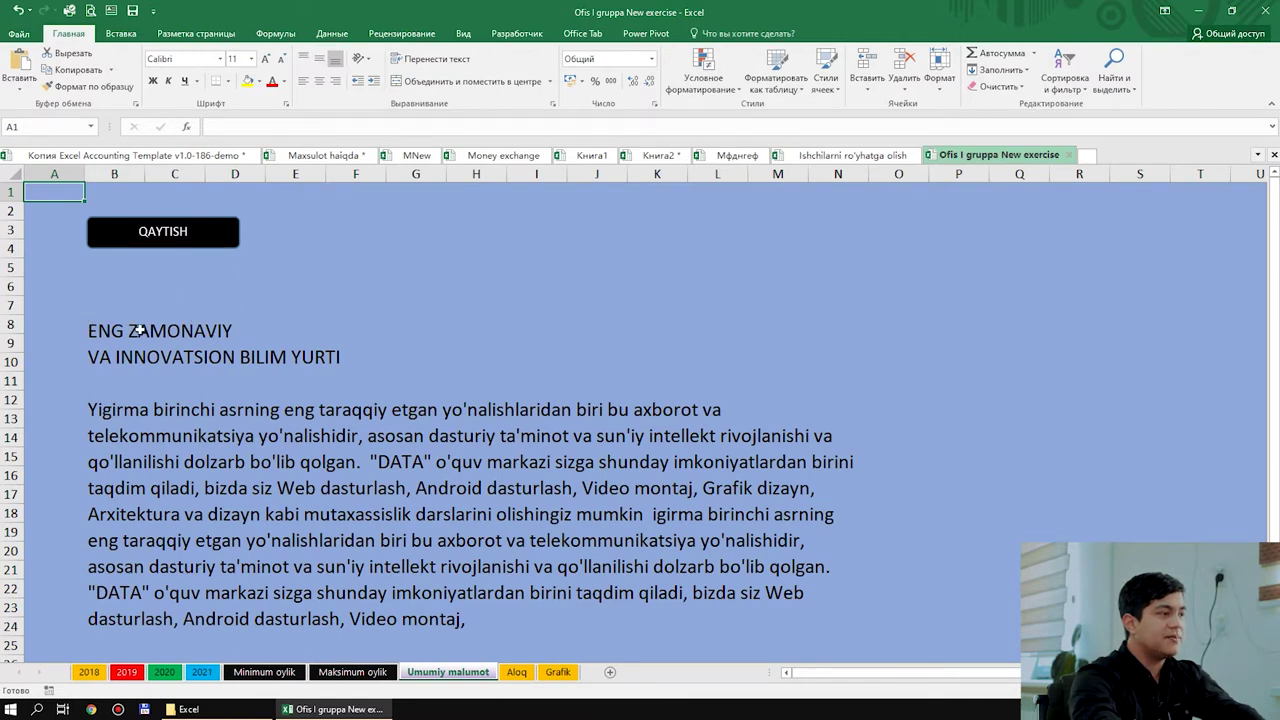
click(199, 447)
click(958, 400)
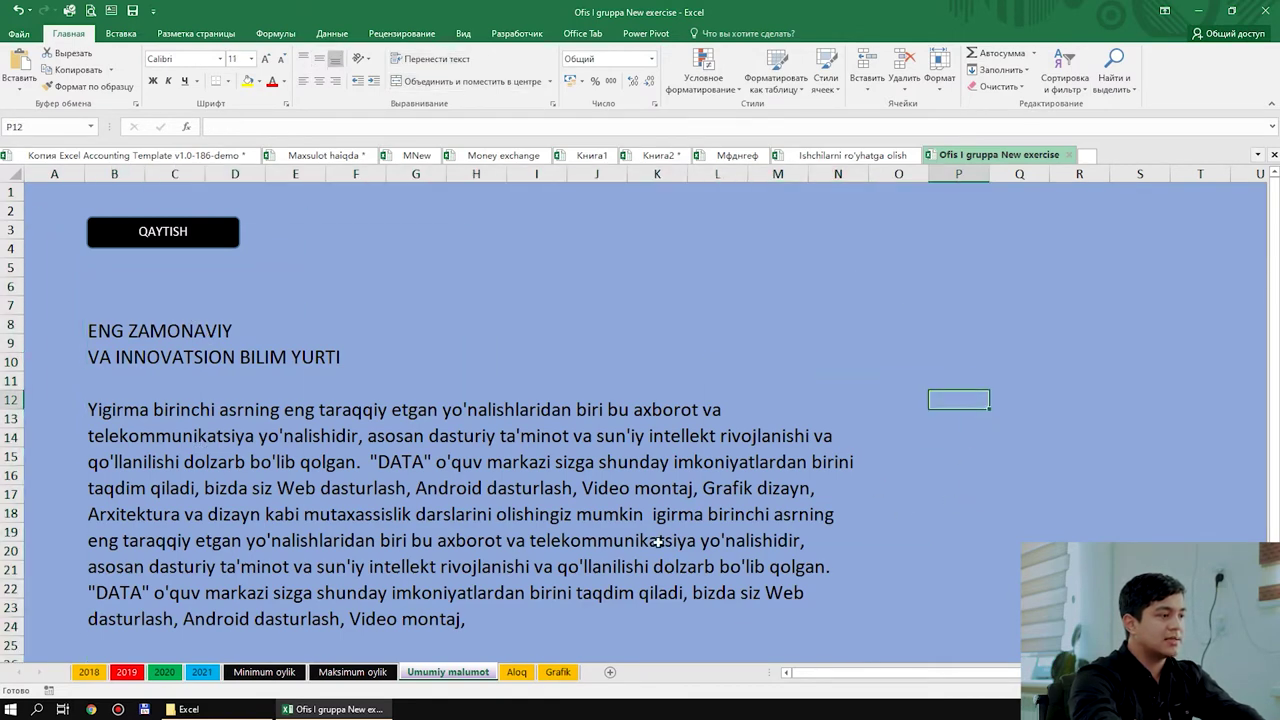
click(939, 613)
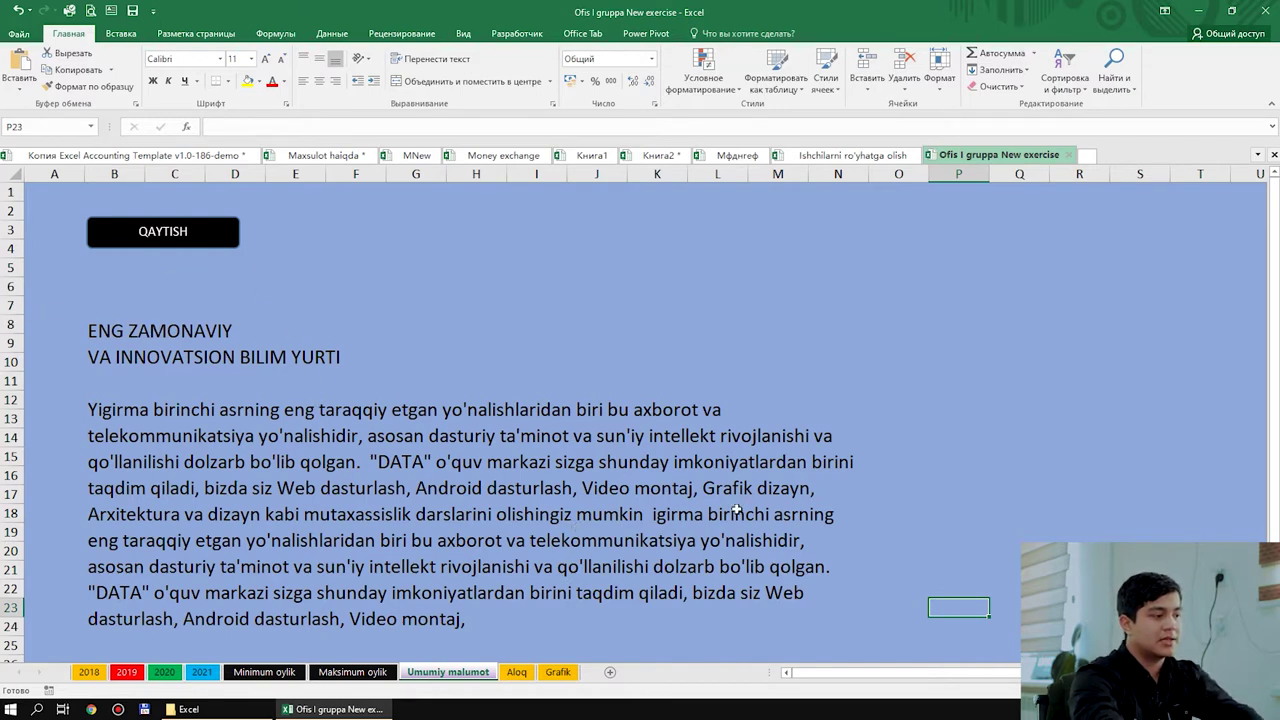
click(199, 238)
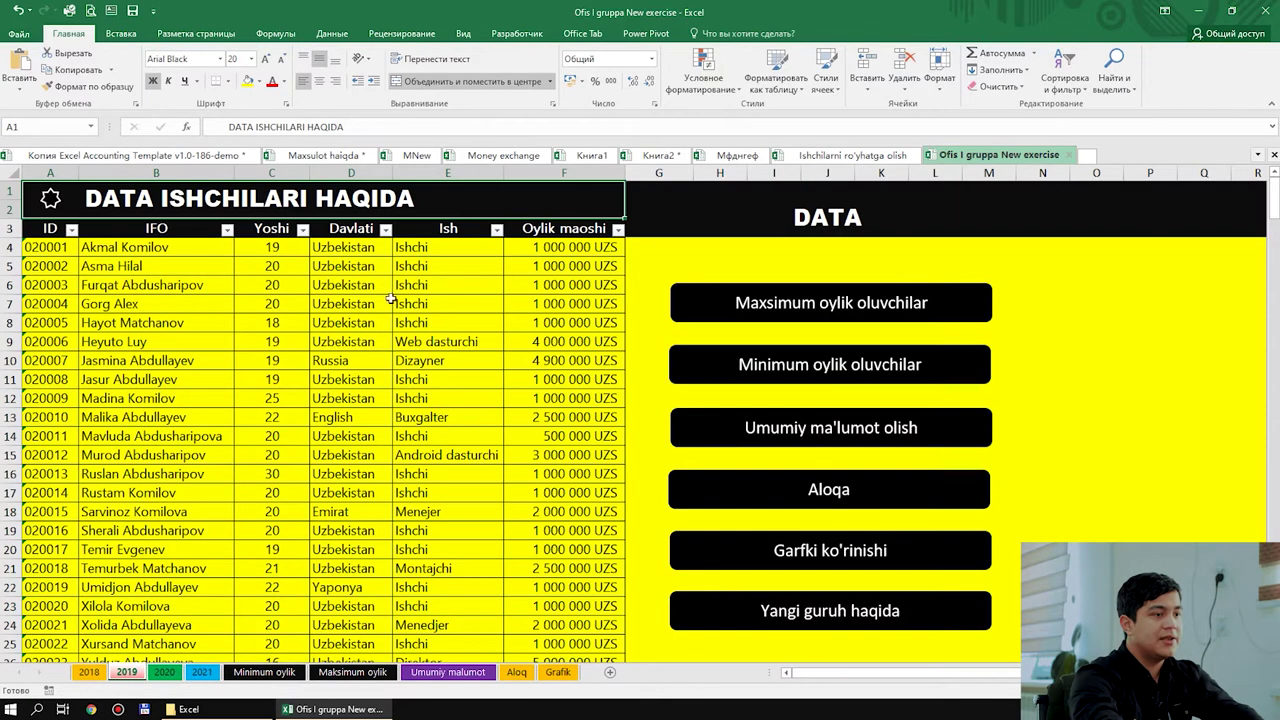
click(863, 504)
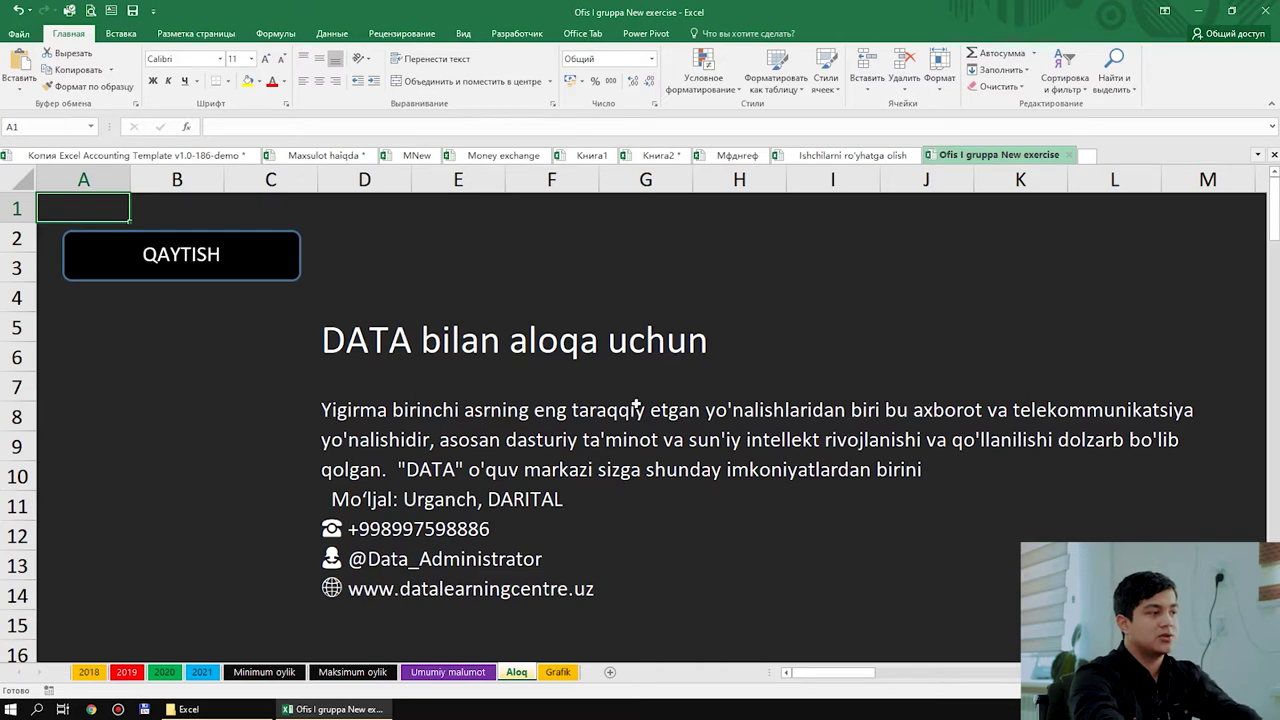
click(206, 262)
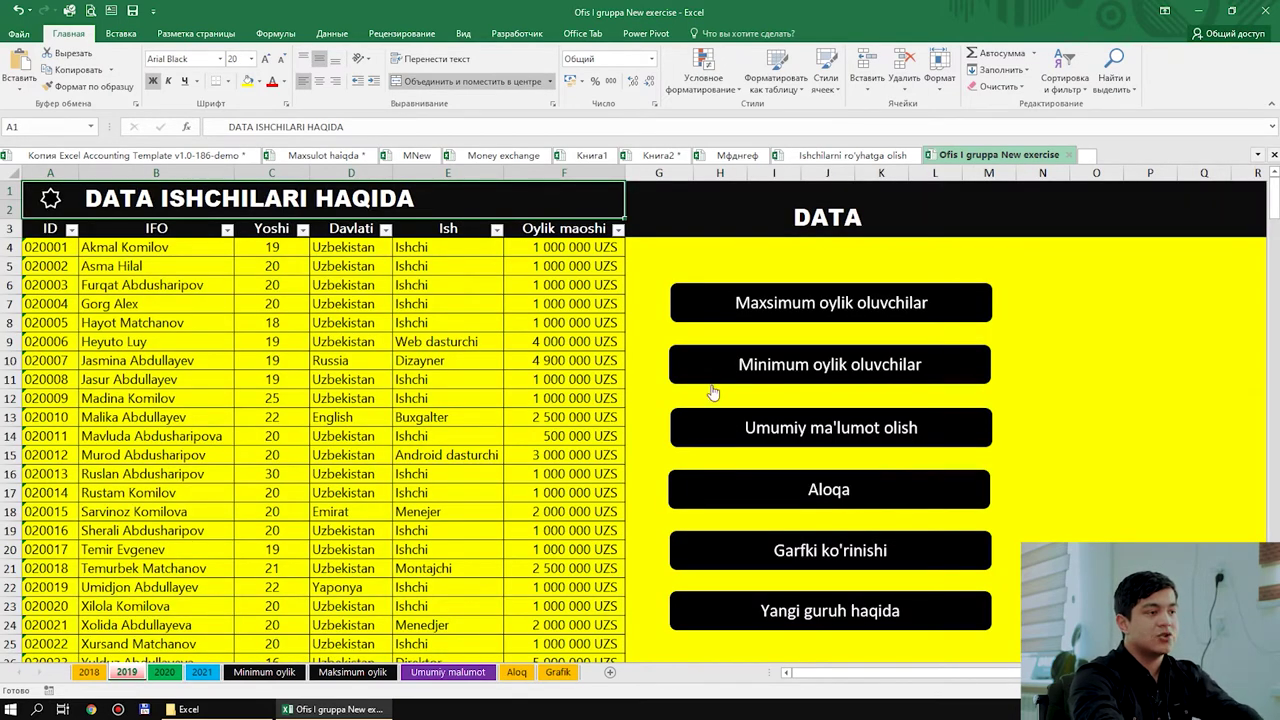
click(1043, 419)
click(1204, 568)
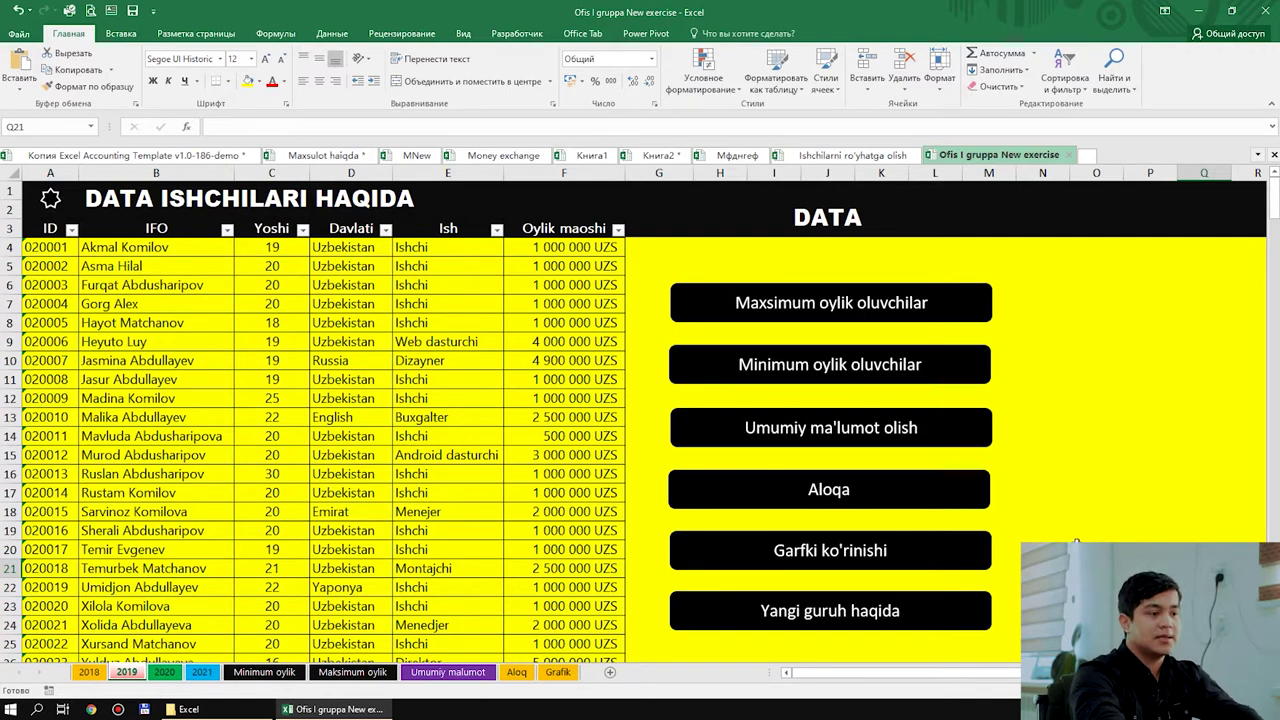
click(912, 559)
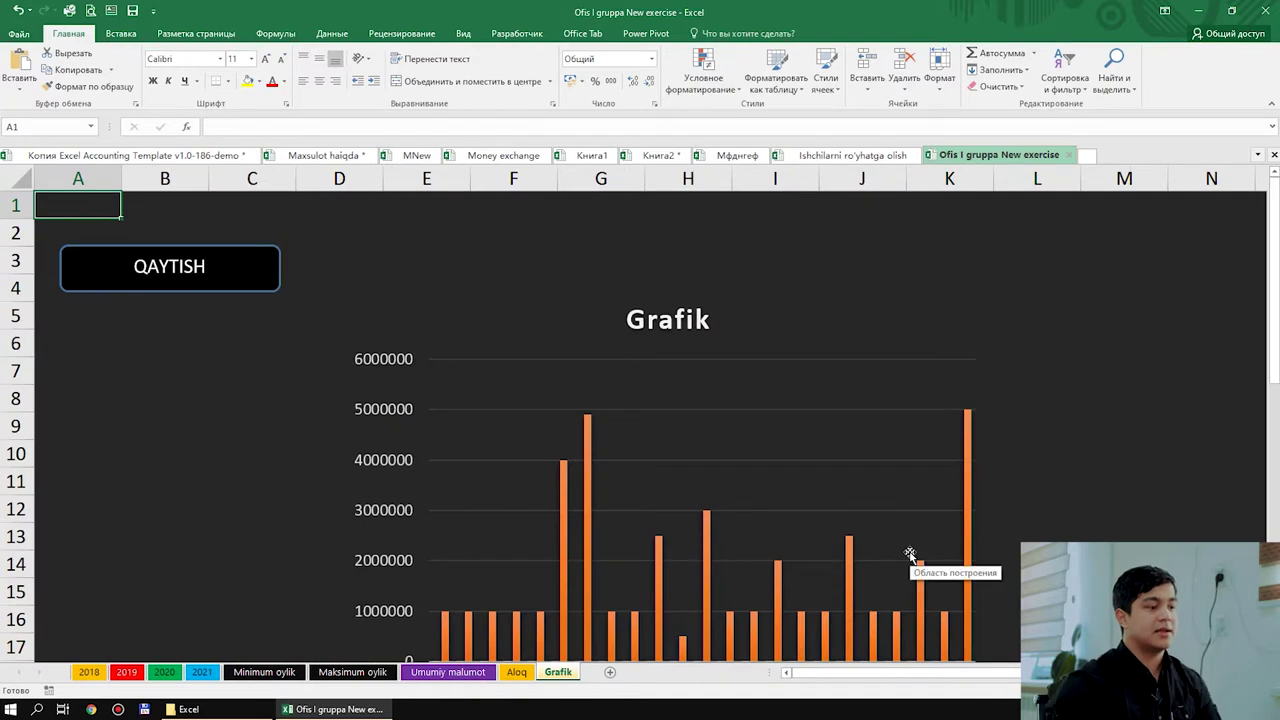
Step: Select the salary chart on Grafik and preview its Quick Layout options without changing it
scroll(1203, 216, down, 2)
scroll(1120, 240, down, 1)
scroll(1114, 257, up, 2)
click(699, 313)
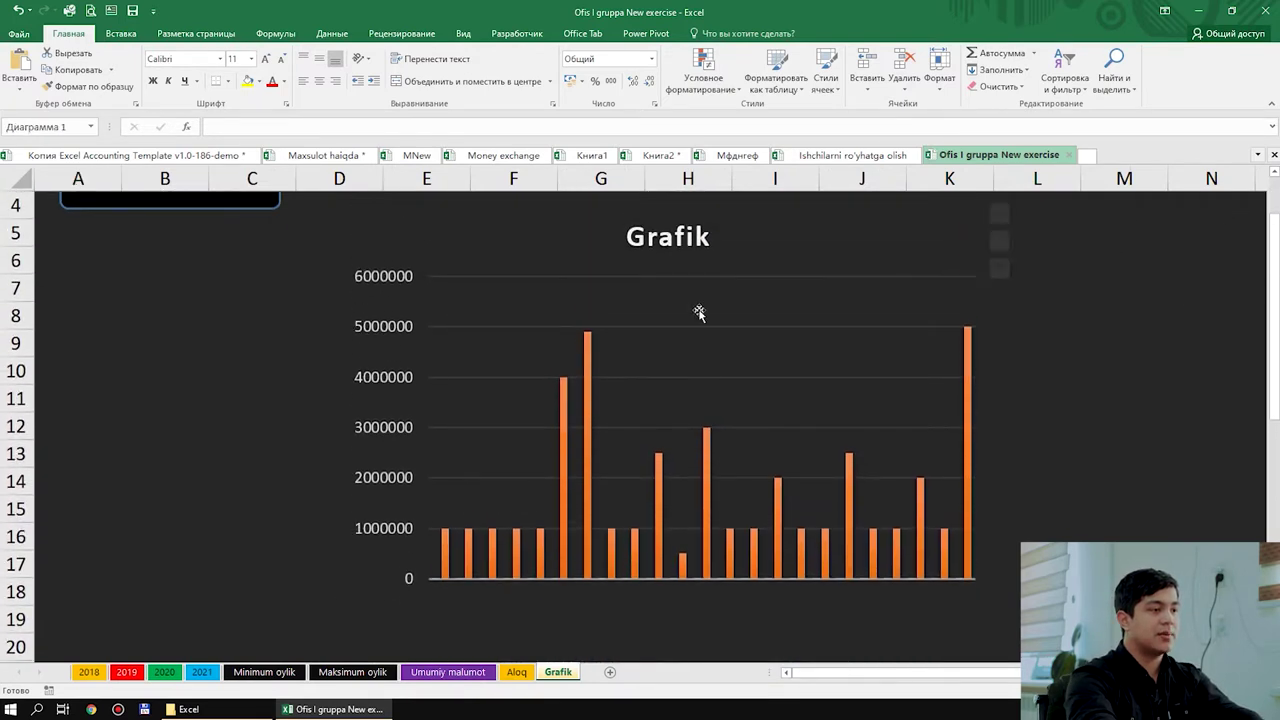
key(Escape)
click(700, 470)
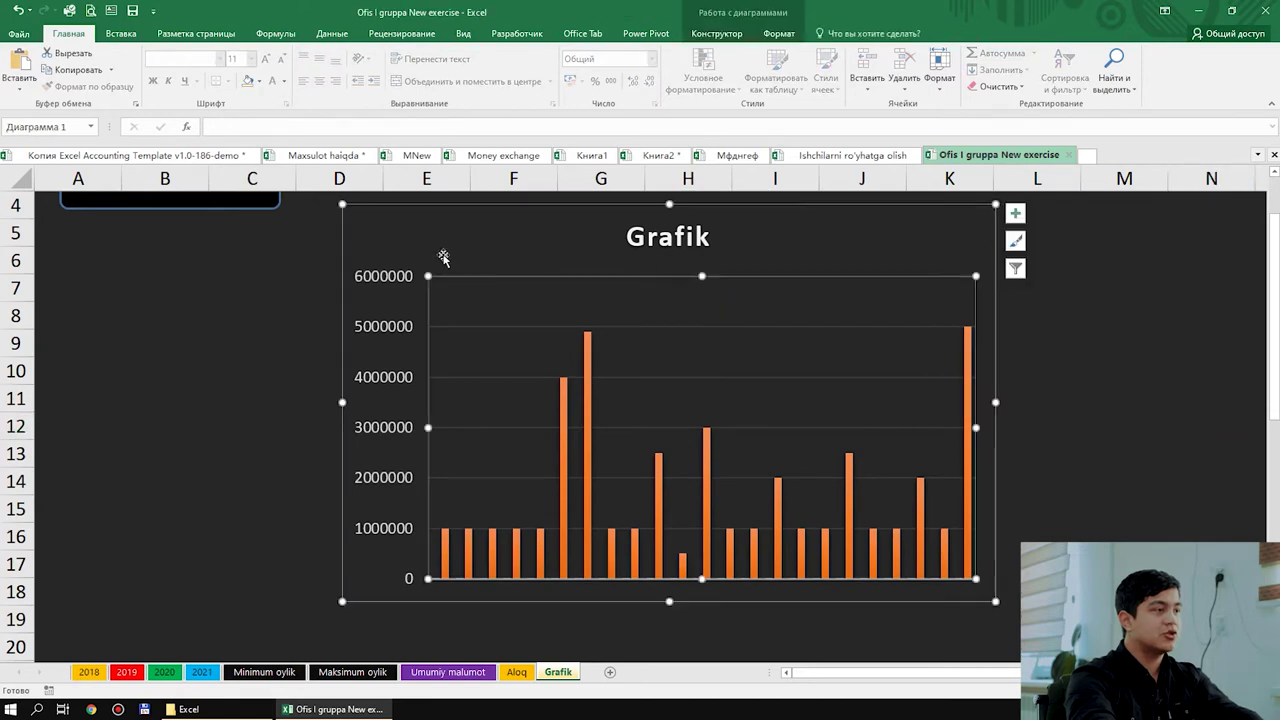
double_click(818, 317)
click(717, 33)
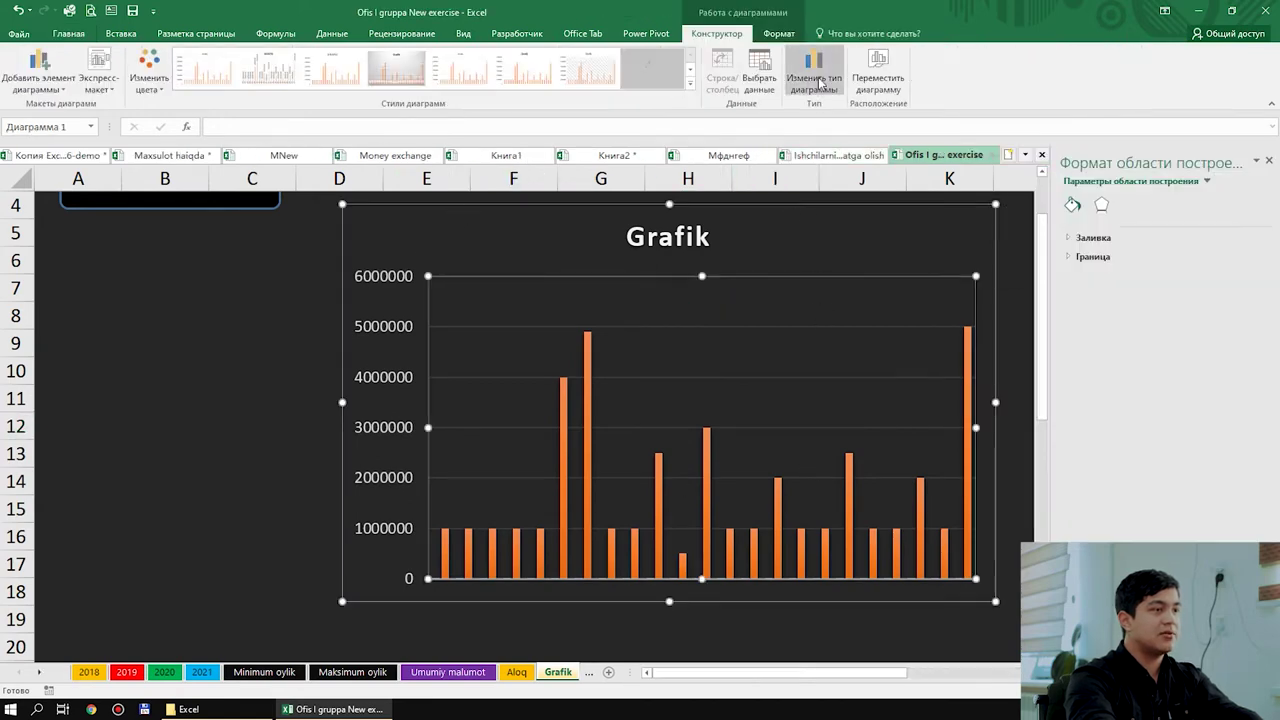
click(98, 77)
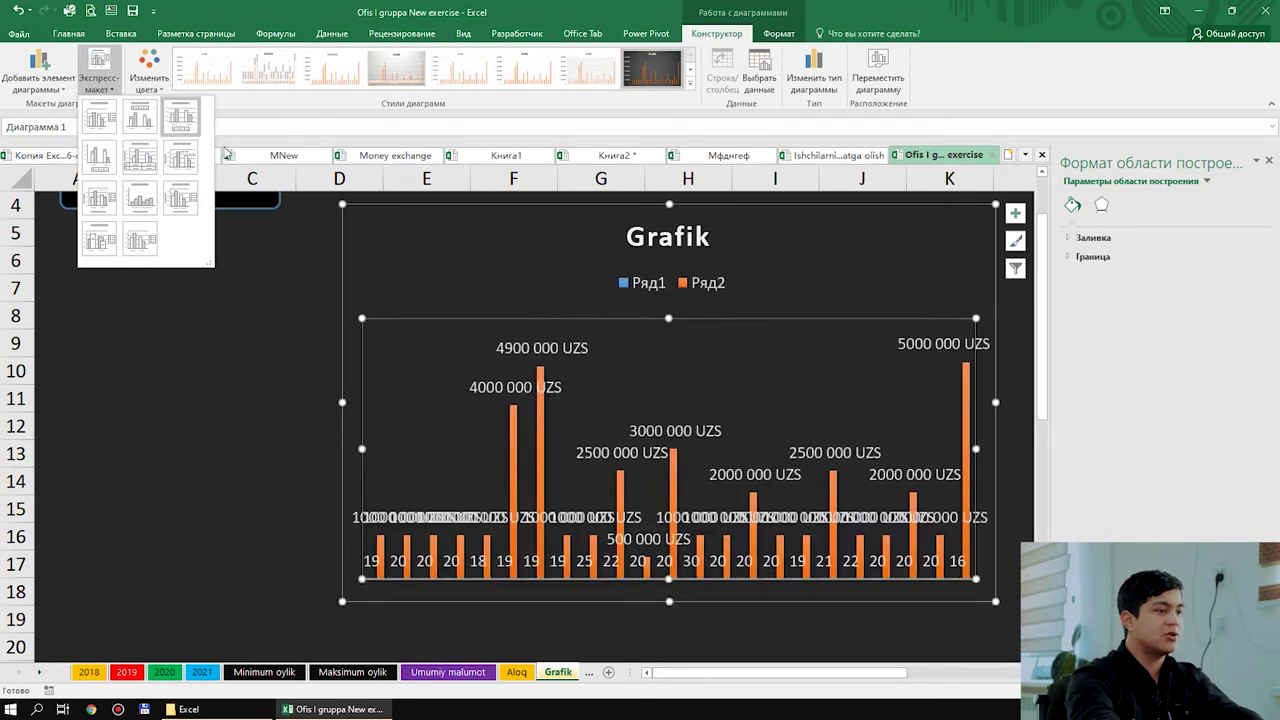
click(181, 118)
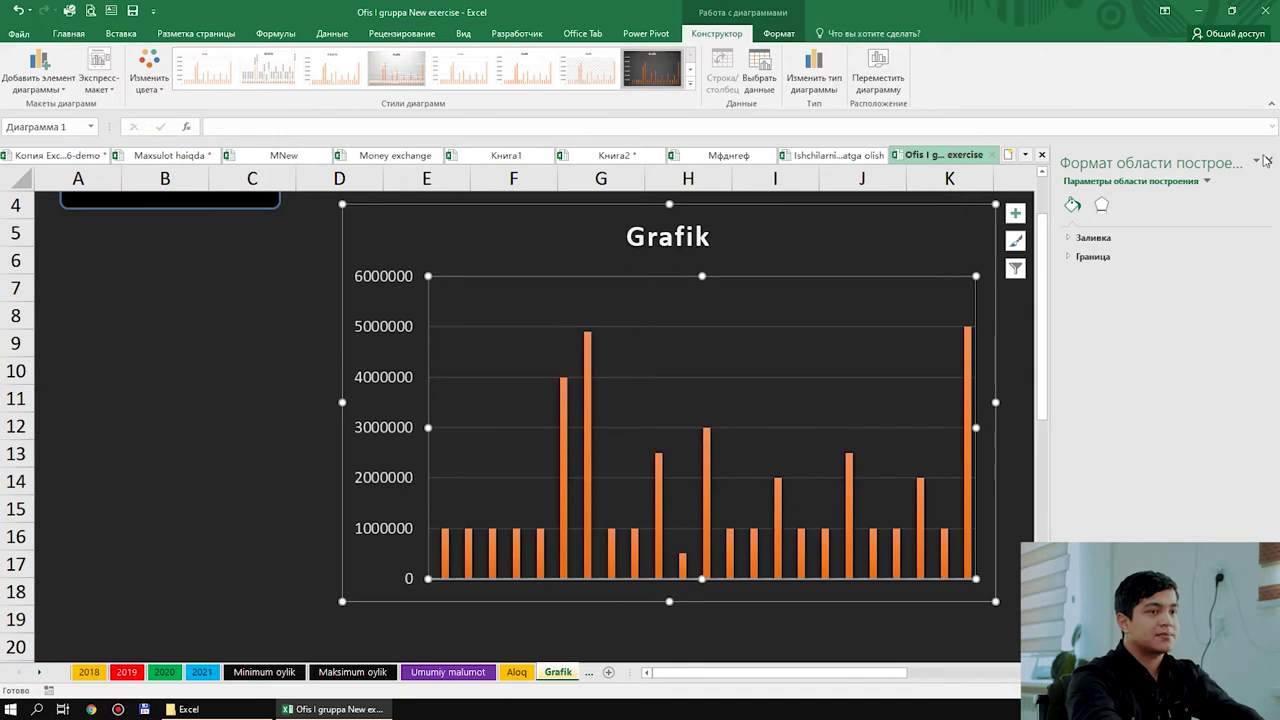
Step: Close the Format Plot Area pane and add the new blank sheet Лист1 after Grafik
click(1265, 160)
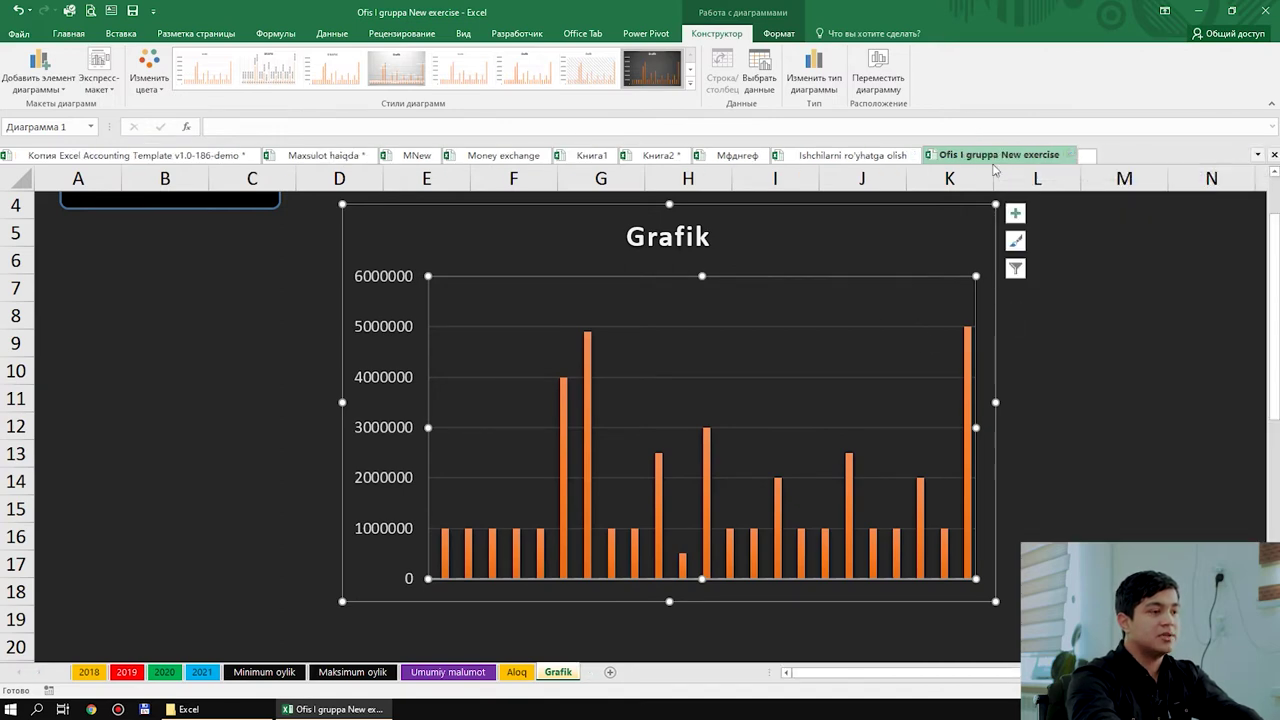
click(1128, 508)
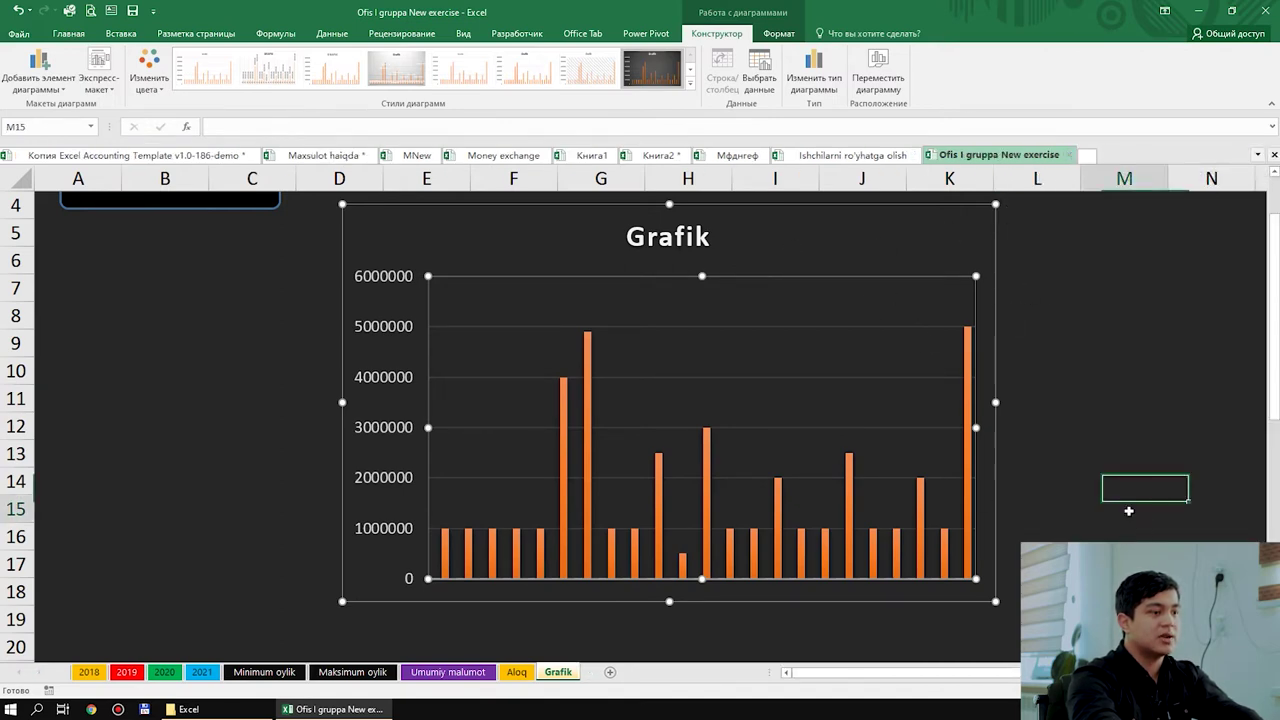
click(611, 672)
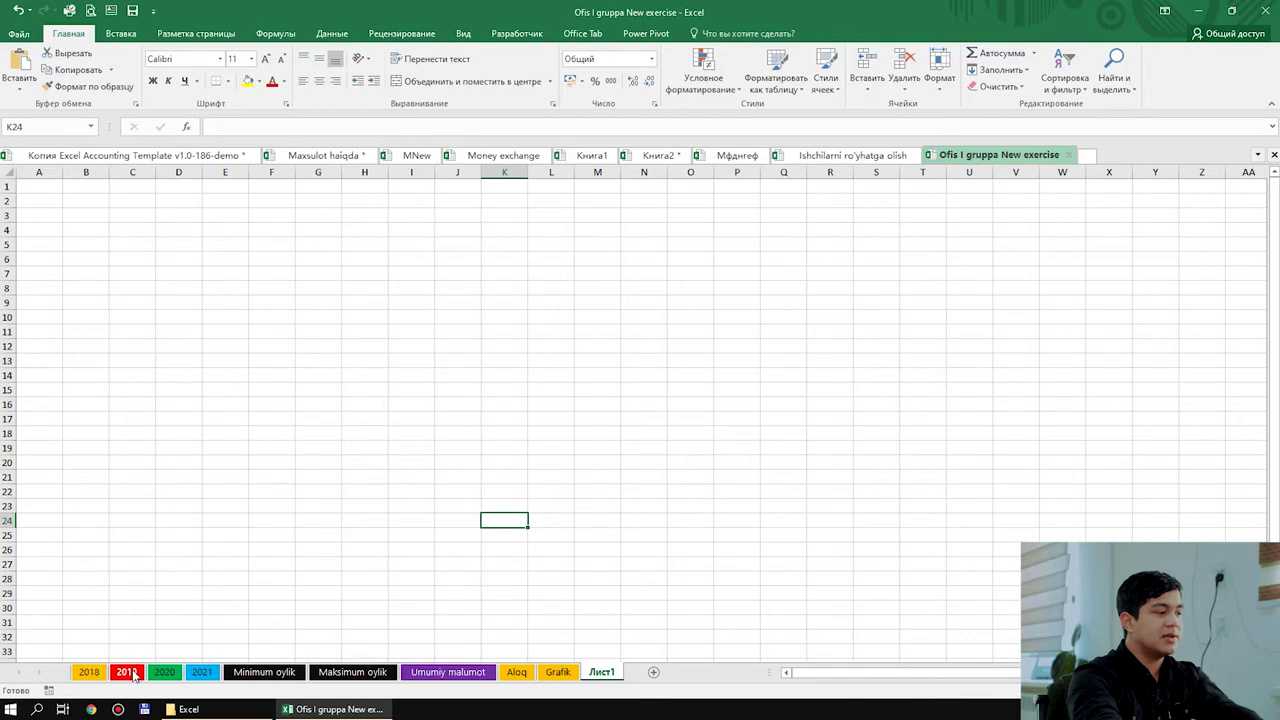
Step: Cut the 'Garfki ko'rinishi' and 'Yangi guruh haqida' buttons off the 2019 DATA dashboard
click(127, 672)
scroll(1000, 437, down, 1)
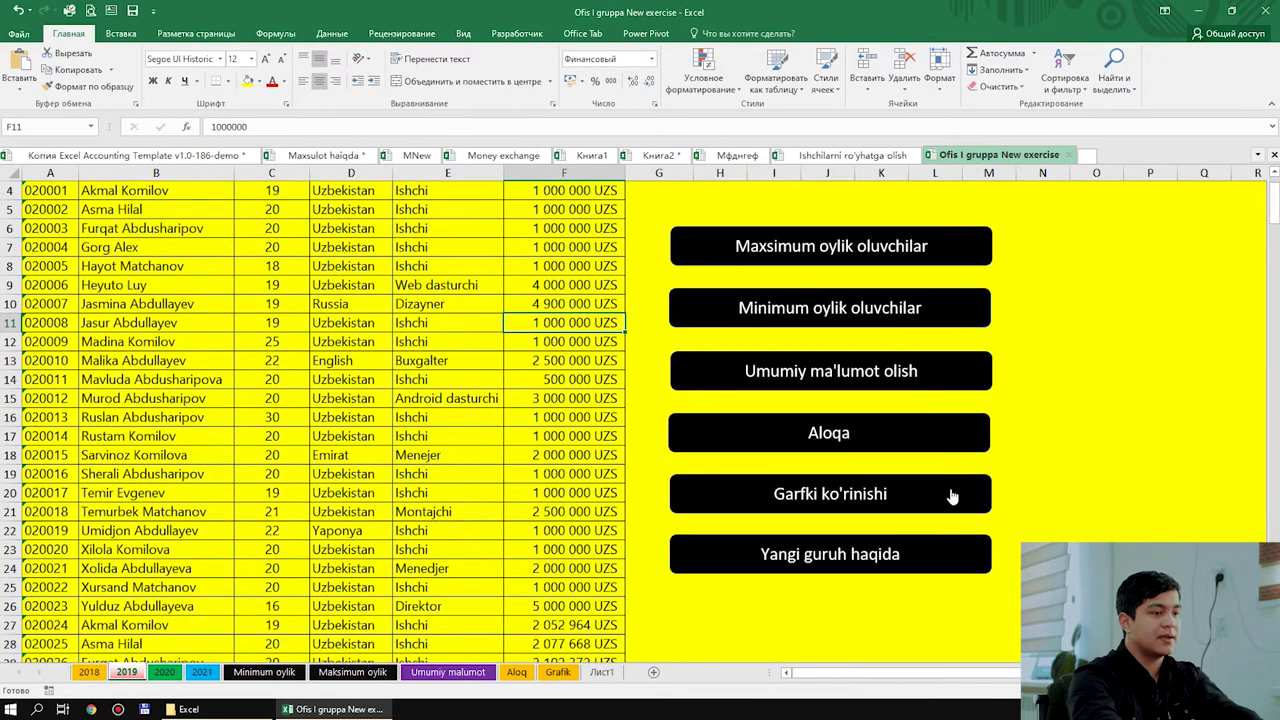
right_click(953, 497)
click(990, 213)
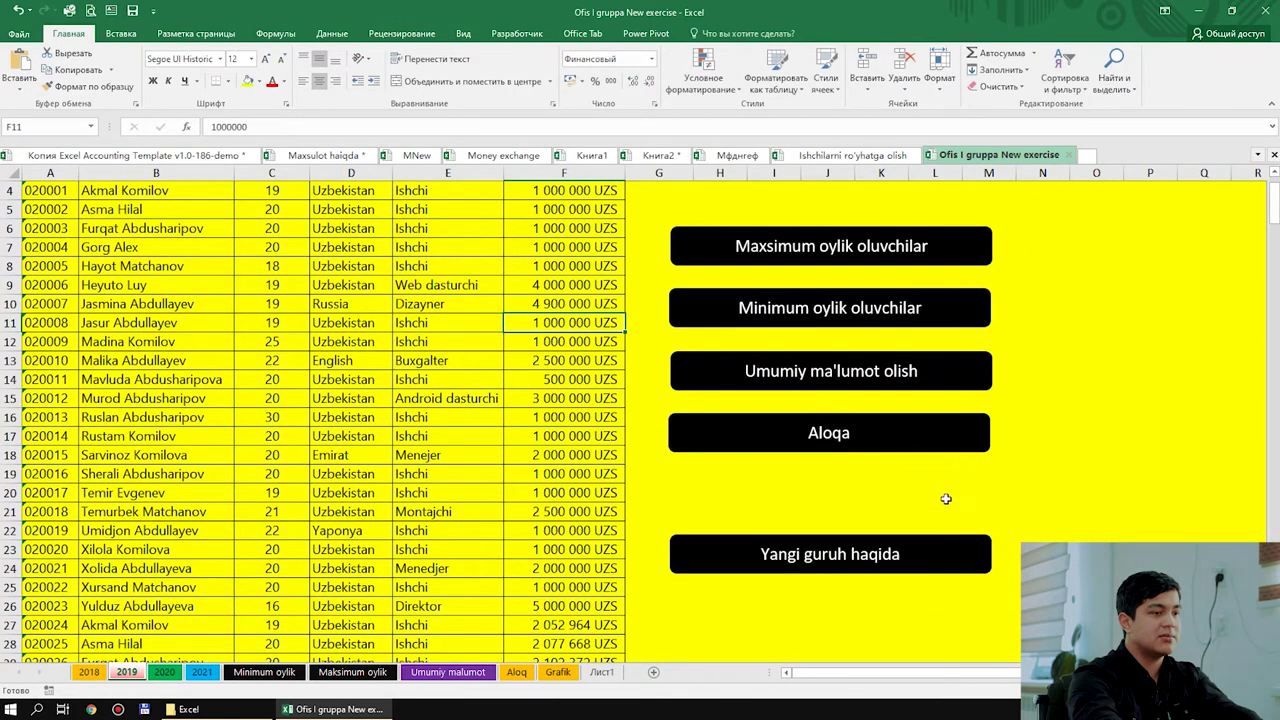
right_click(938, 557)
click(985, 265)
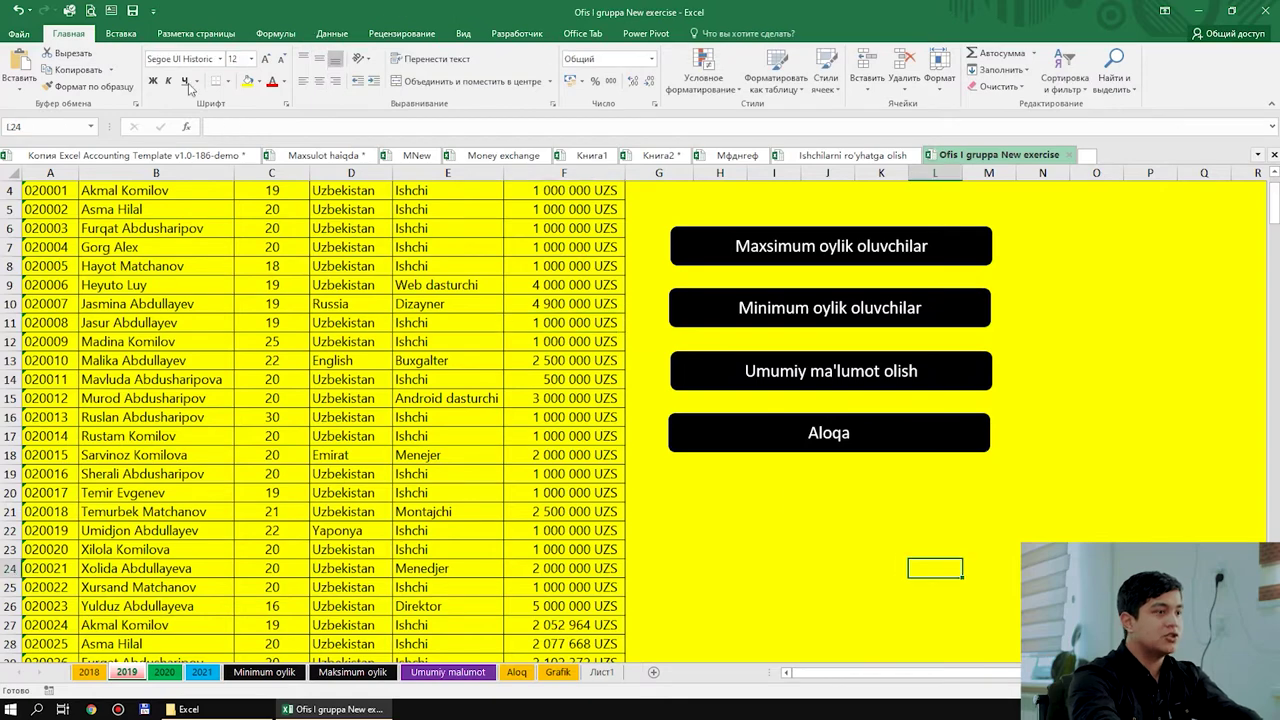
scroll(1087, 463, up, 1)
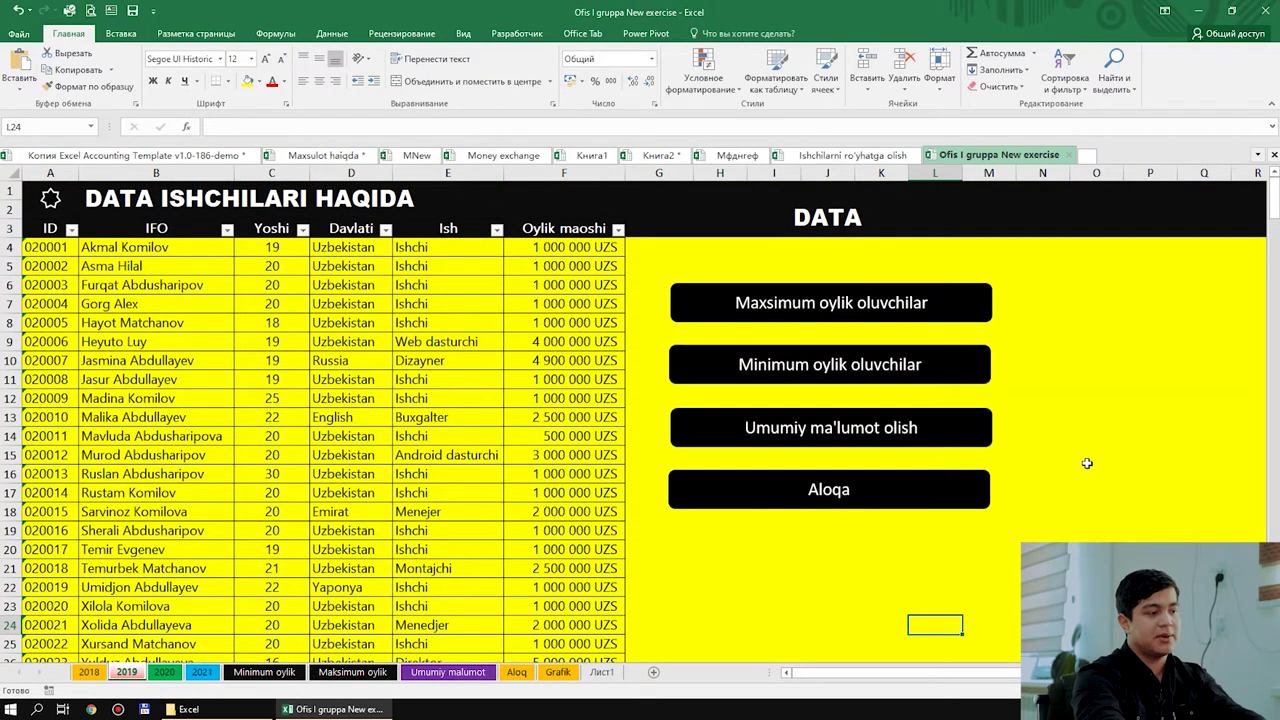
click(120, 33)
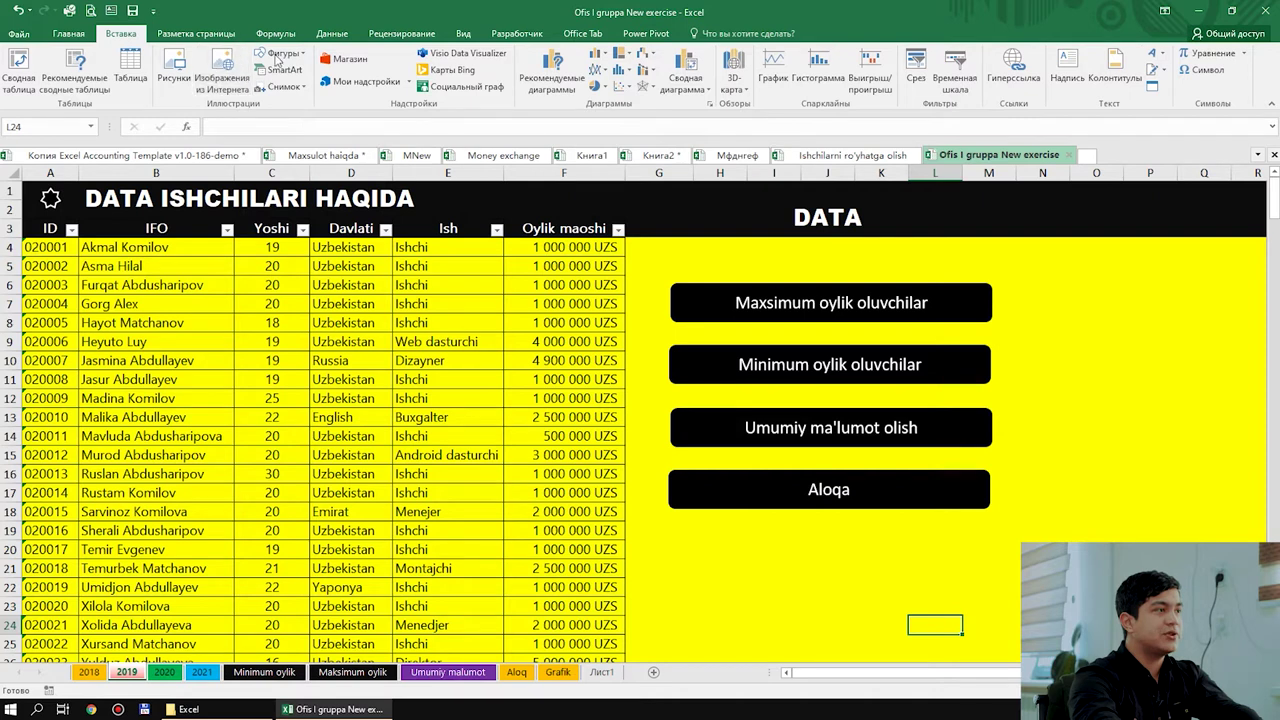
Step: Draw a rounded rectangle below the Aloqa button and give it a black style
click(280, 55)
click(318, 86)
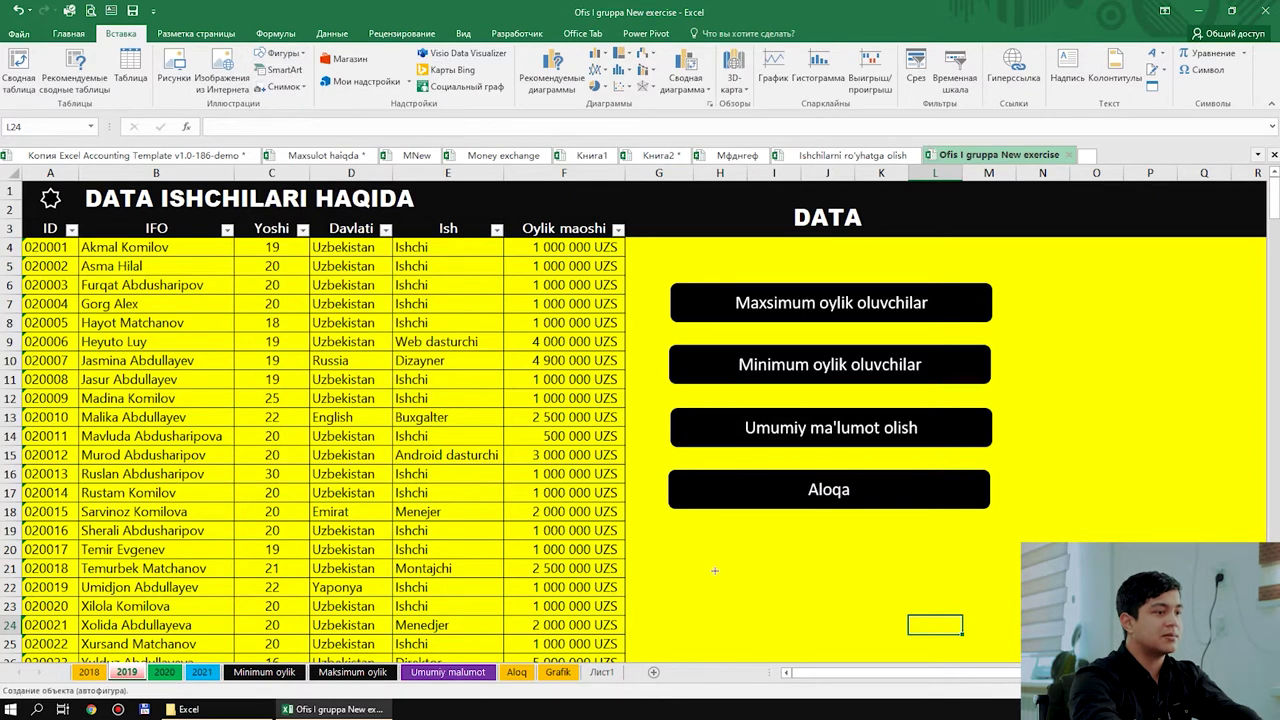
drag(676, 522, 986, 566)
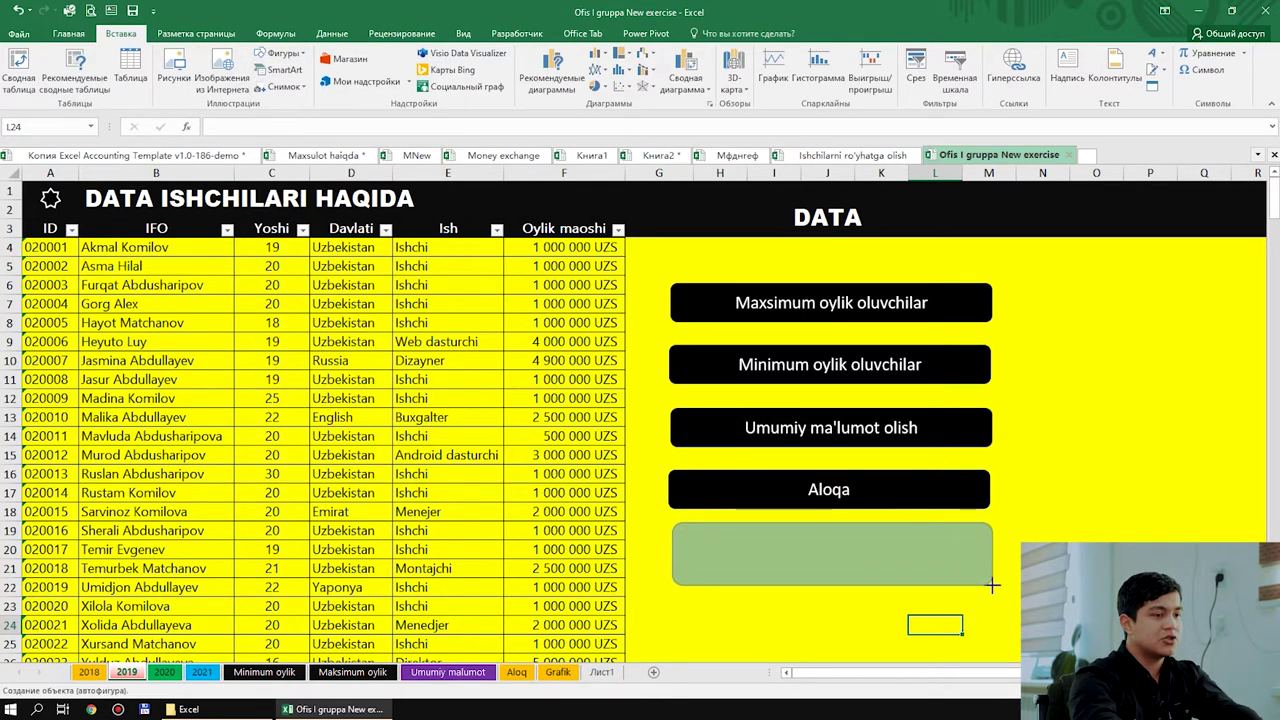
drag(988, 566, 926, 549)
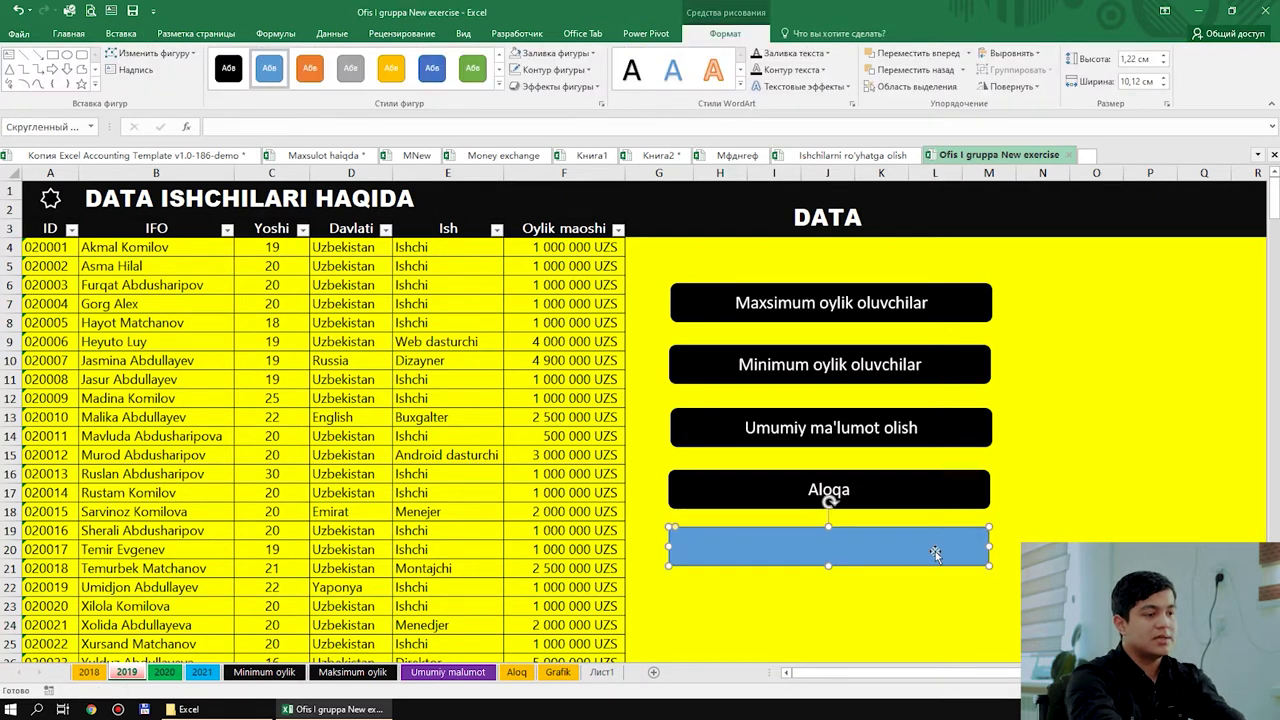
click(228, 68)
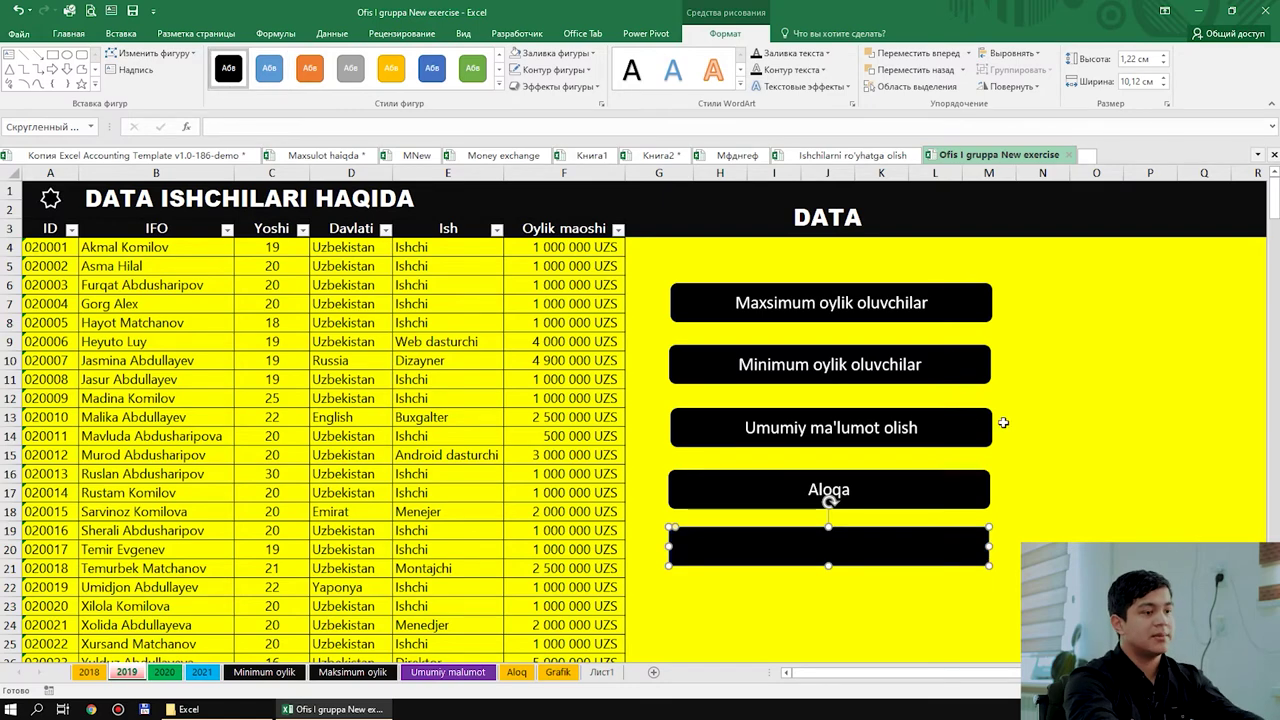
click(1052, 498)
Step: Delete the new black rectangle and follow the Aloqa button to the Aloqa sheet
click(934, 542)
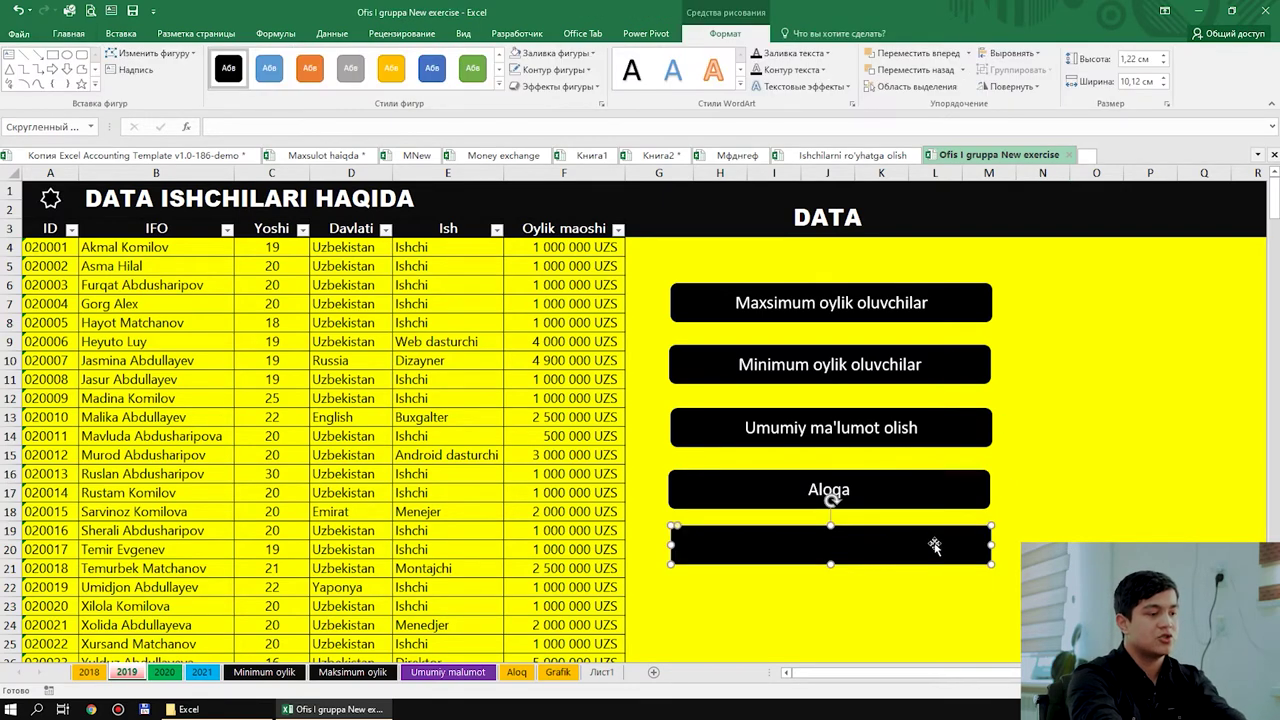
key(Delete)
click(966, 489)
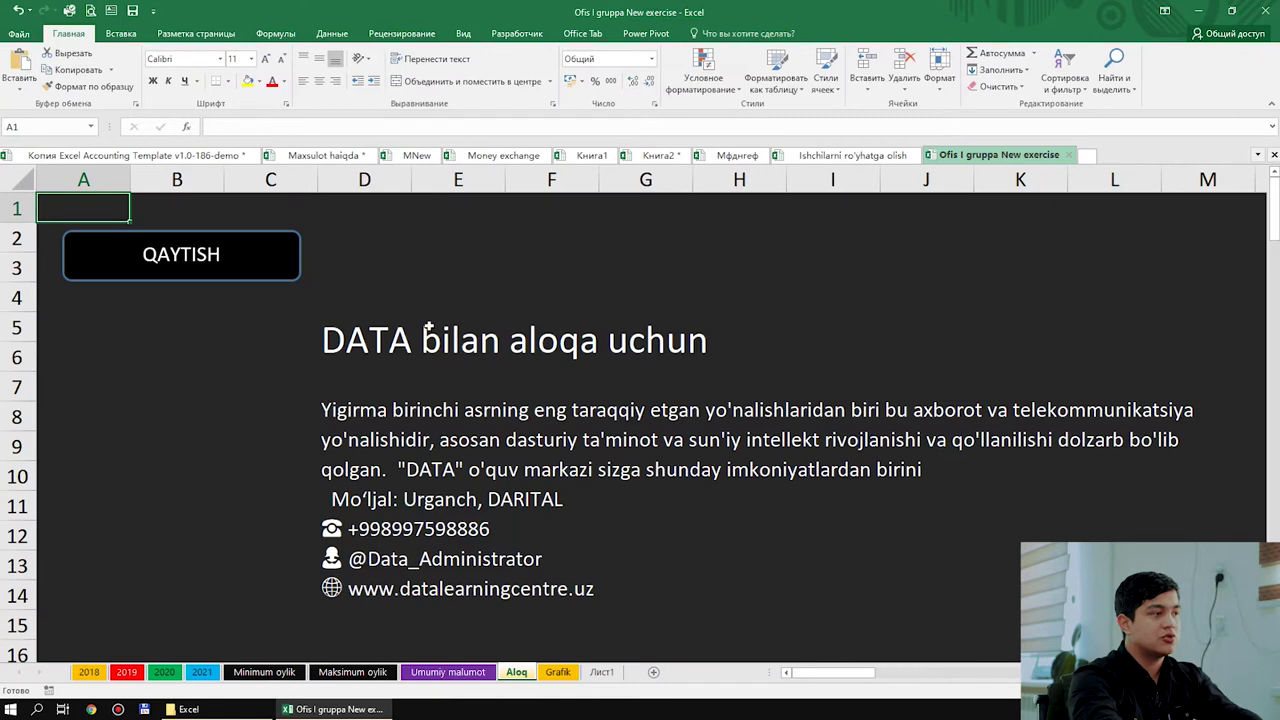
Step: Back on the dashboard, duplicate the Aloqa button directly beneath the original
click(126, 672)
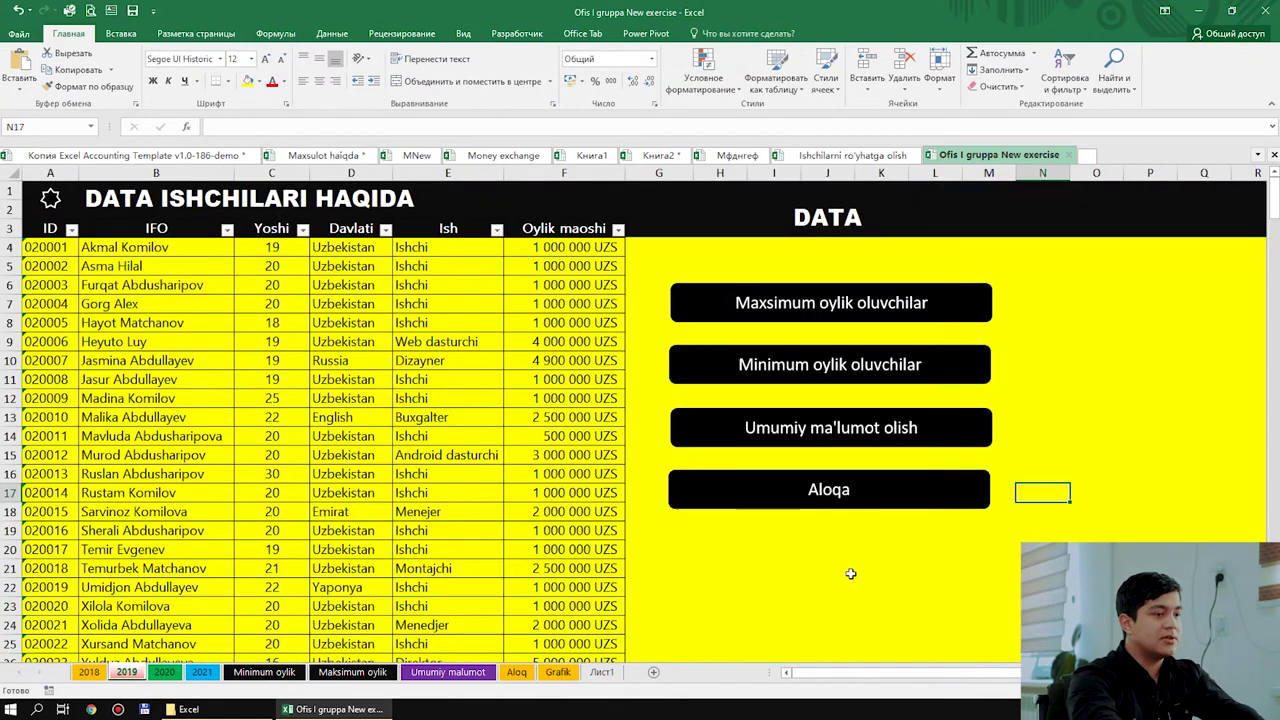
ctrl+click(906, 489)
drag(906, 490, 909, 540)
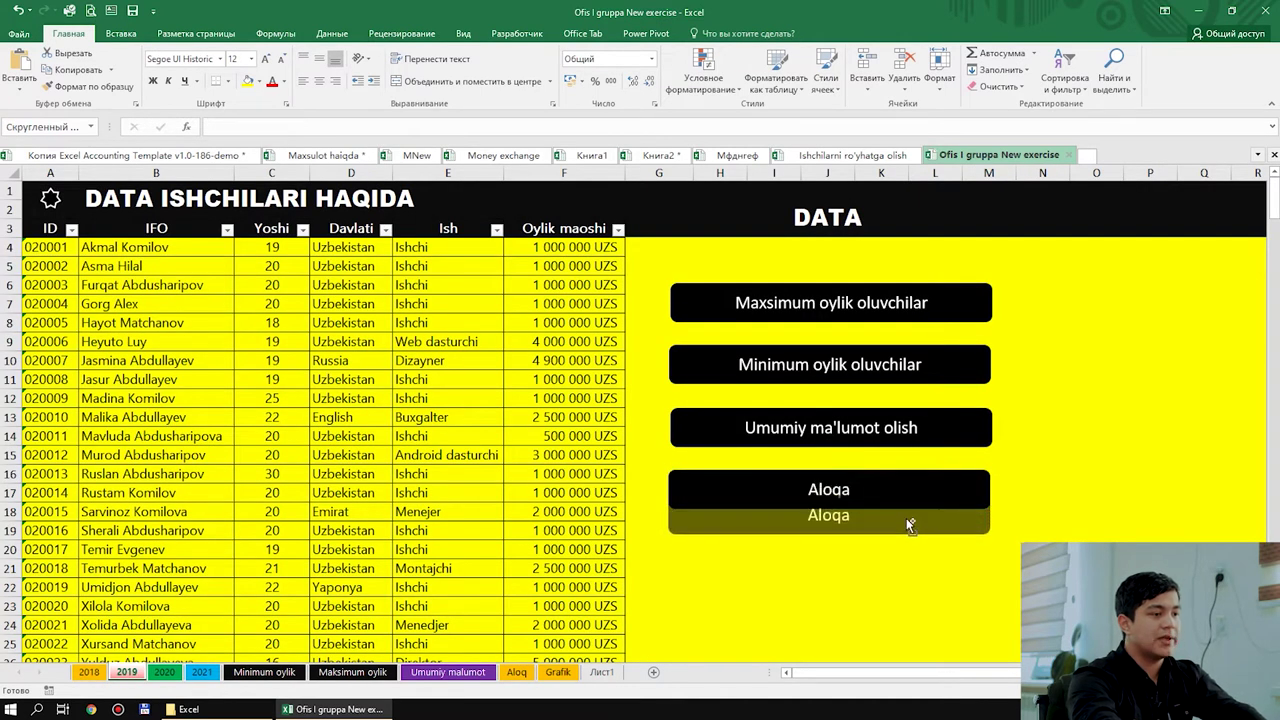
drag(908, 537, 908, 541)
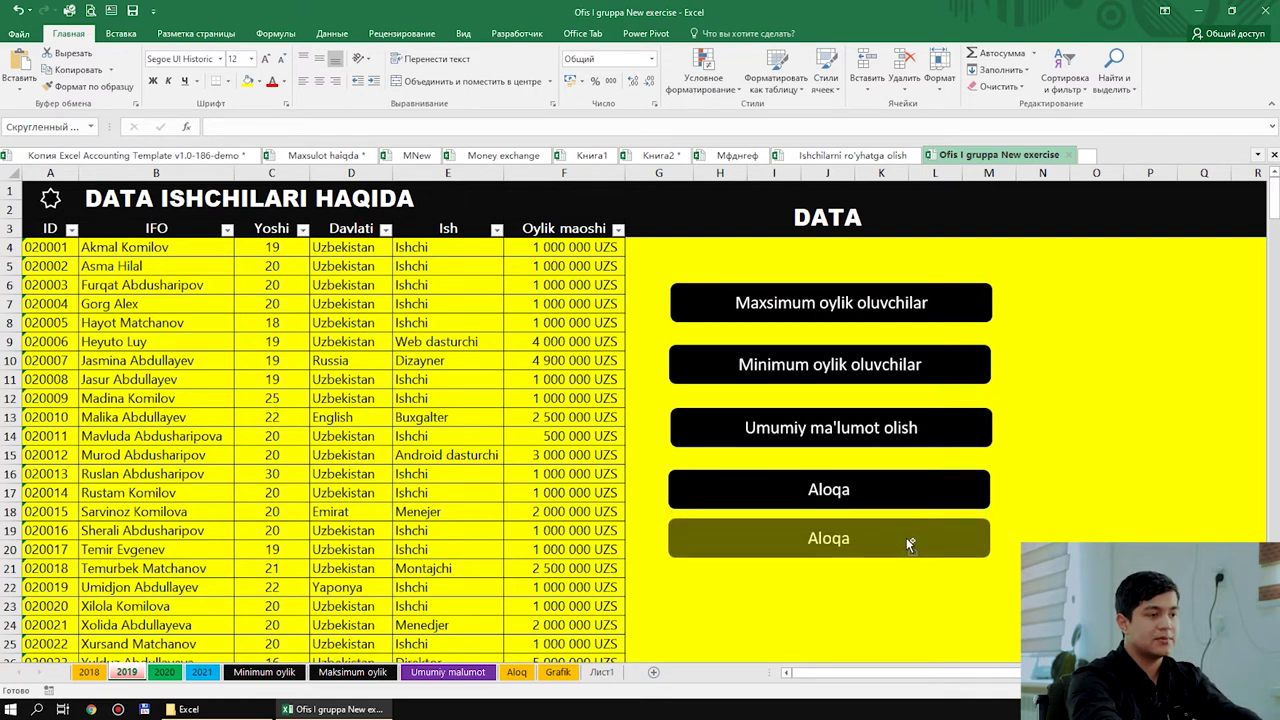
drag(906, 537, 906, 537)
click(1037, 532)
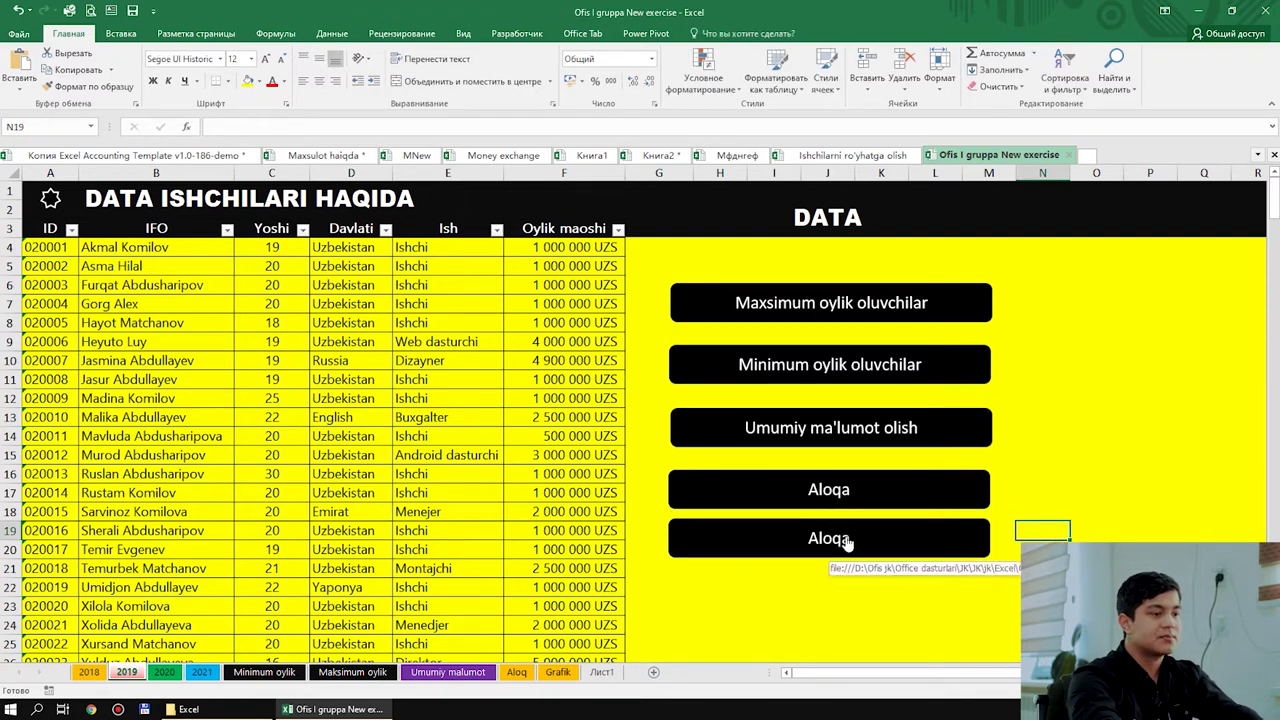
Step: Relabel the copied button 'Grafika'
right_click(846, 540)
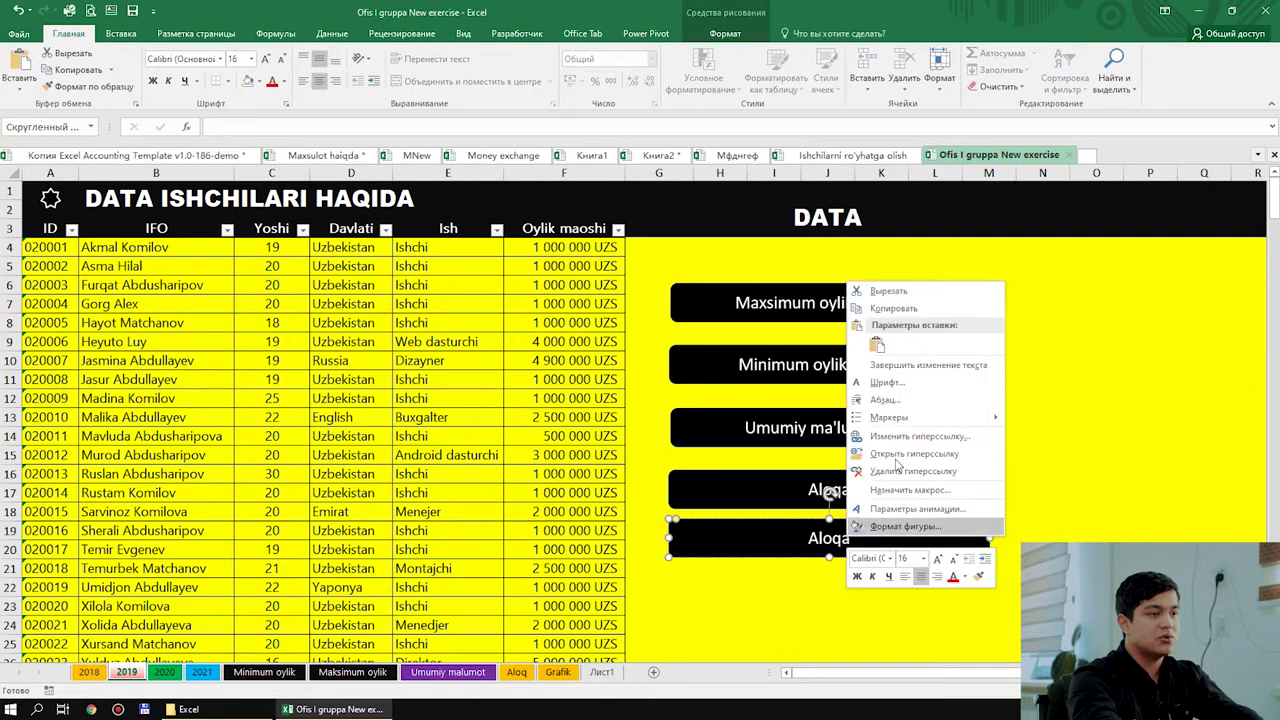
click(843, 530)
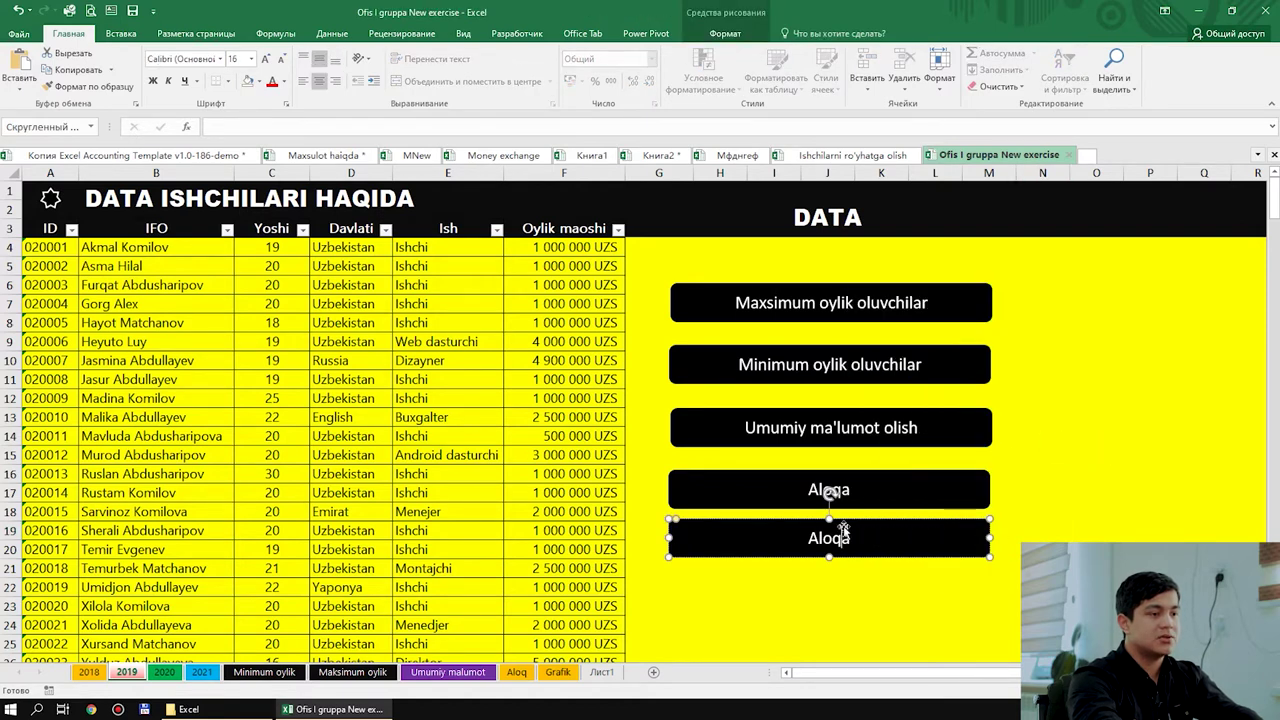
click(857, 540)
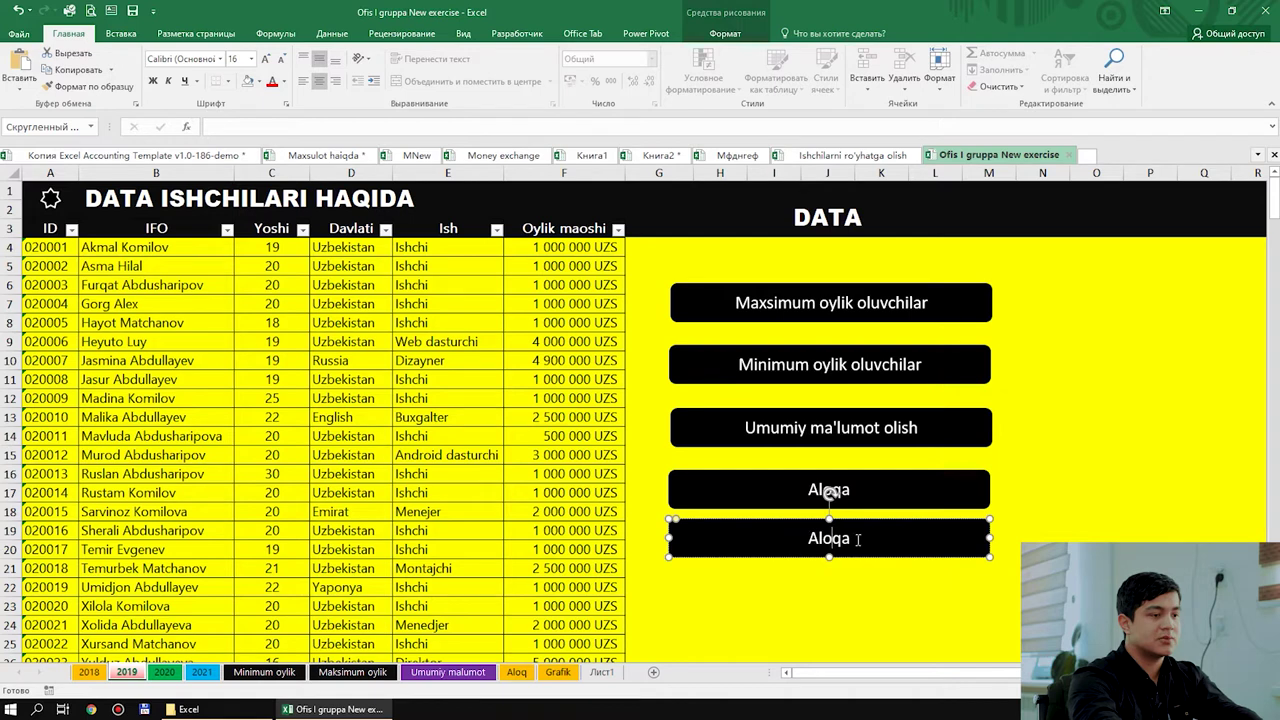
double_click(857, 540)
text(Grafika)
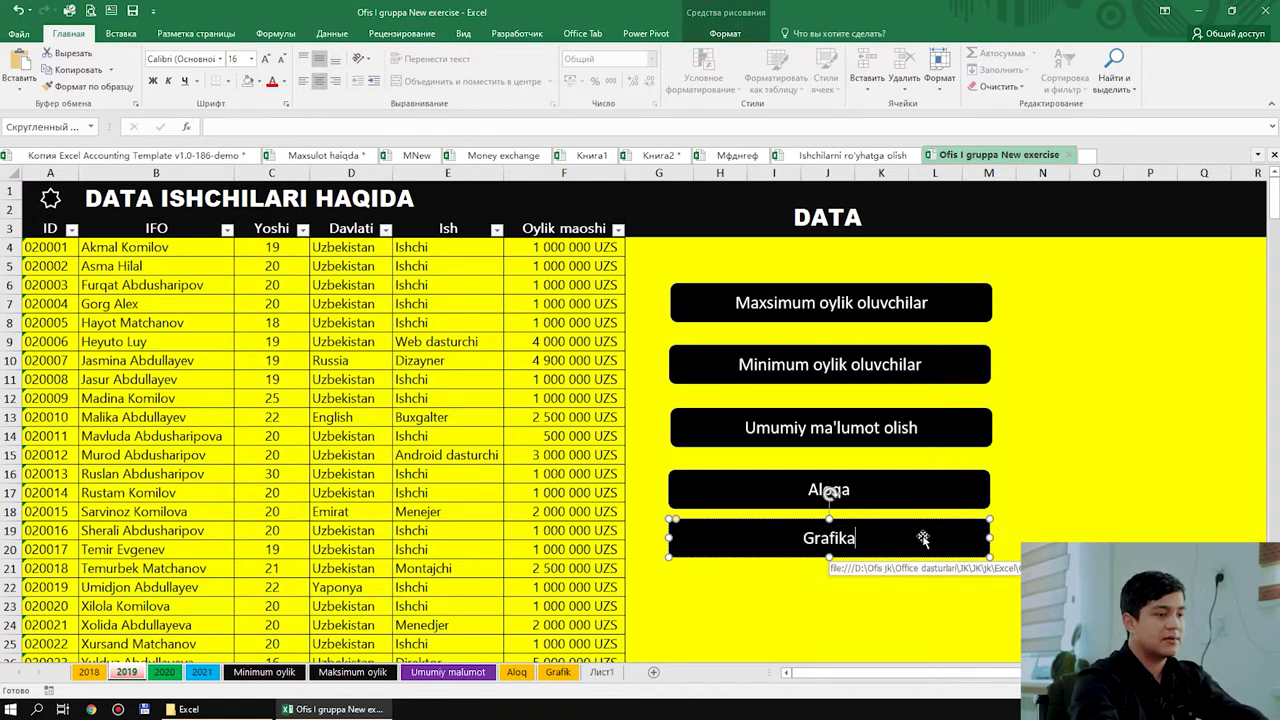
key(Escape)
key(Escape)
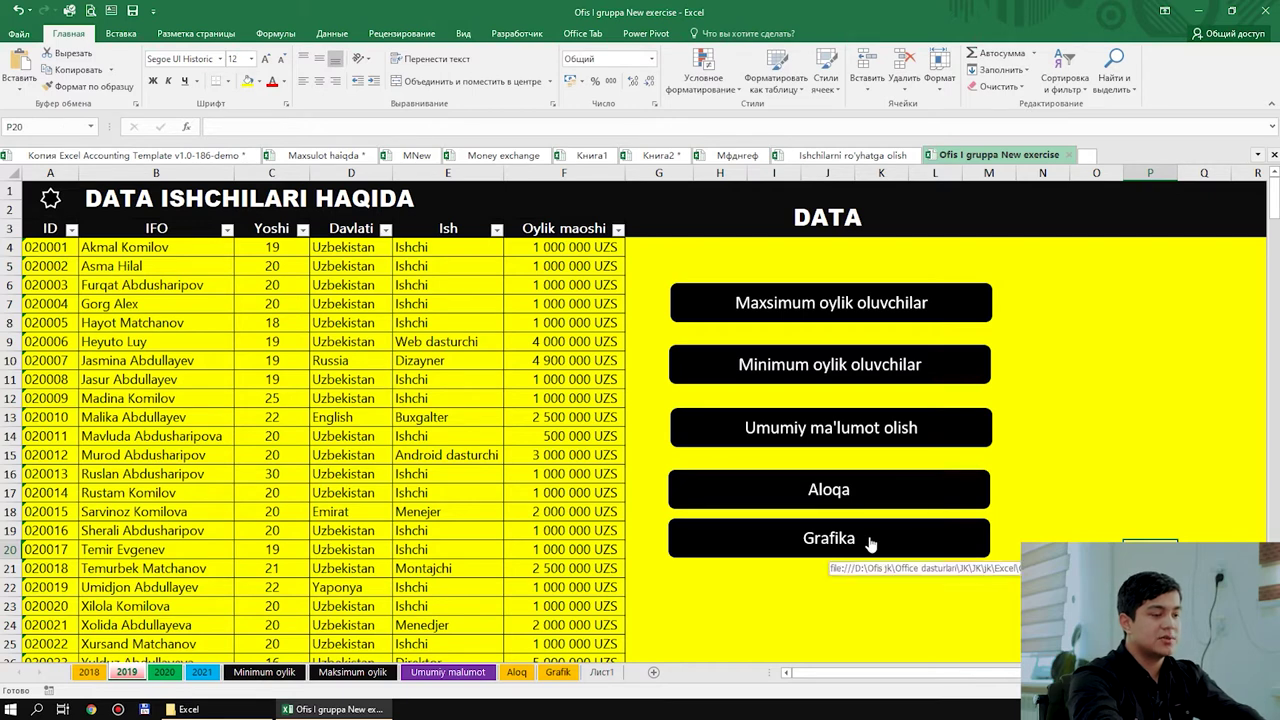
Step: Link the Grafika button to the Grafik sheet via Edit Hyperlink > Place in This Document
right_click(924, 541)
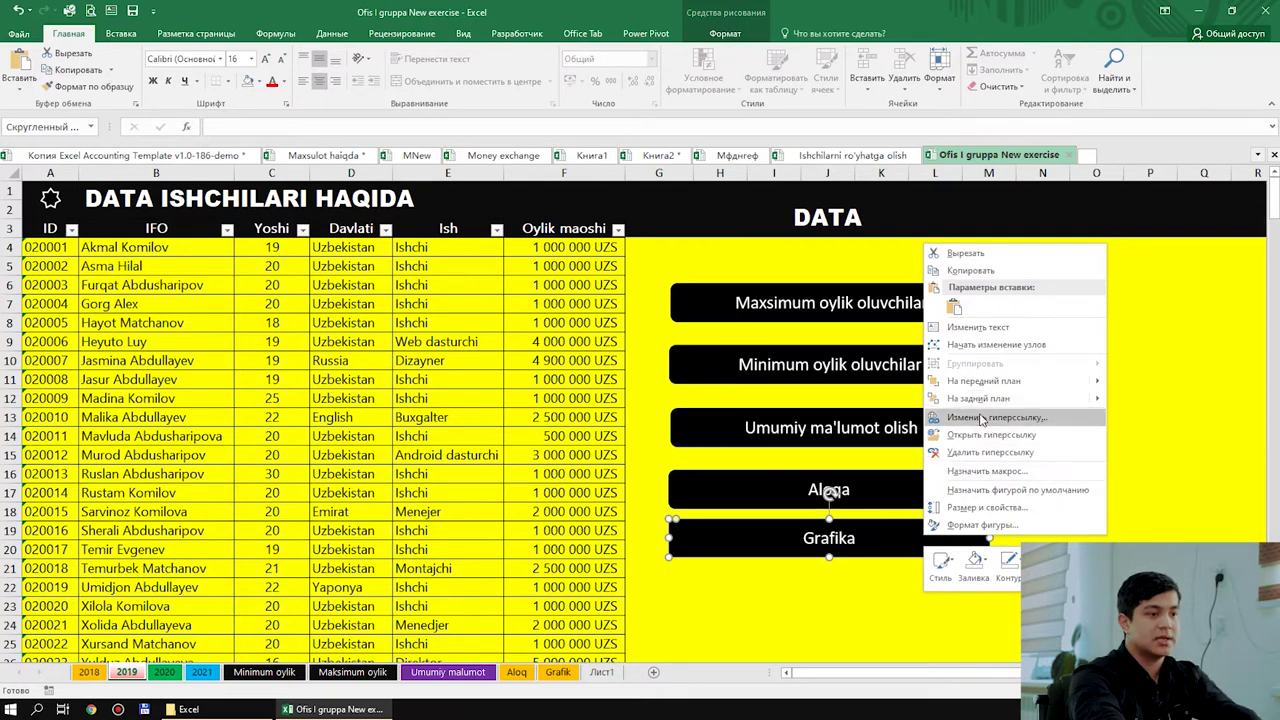
click(982, 419)
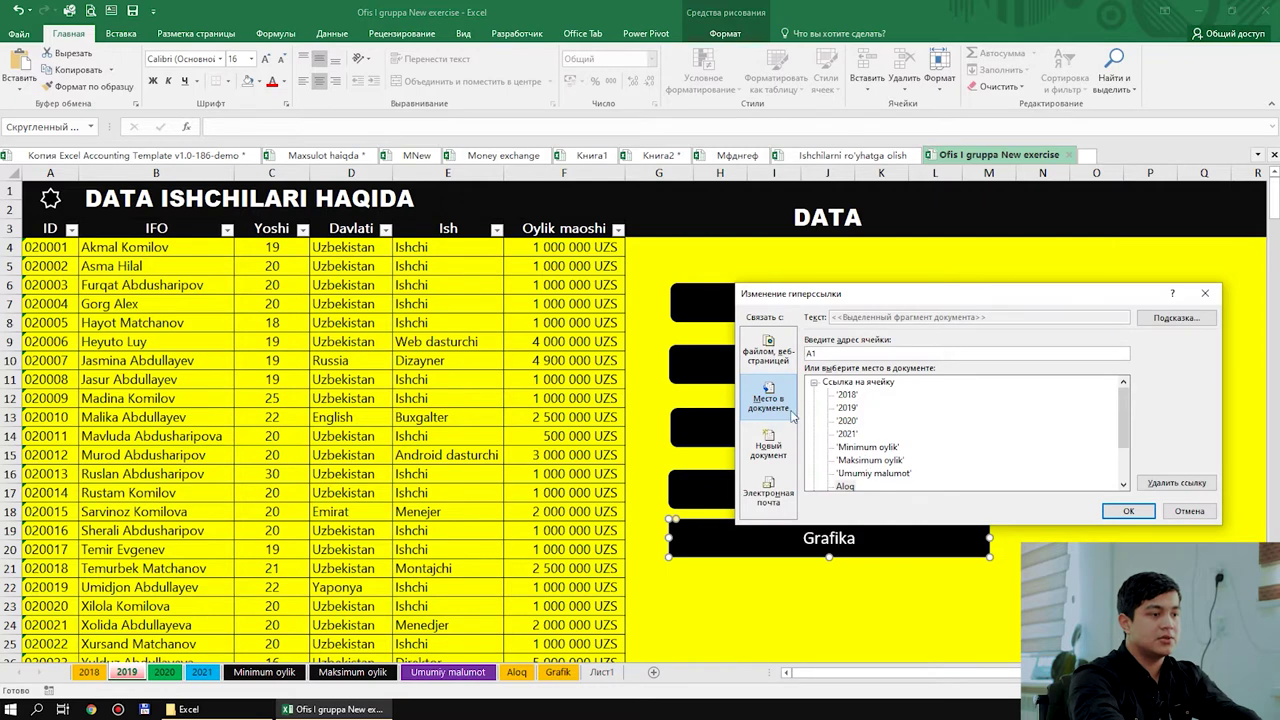
click(872, 462)
scroll(873, 465, down, 2)
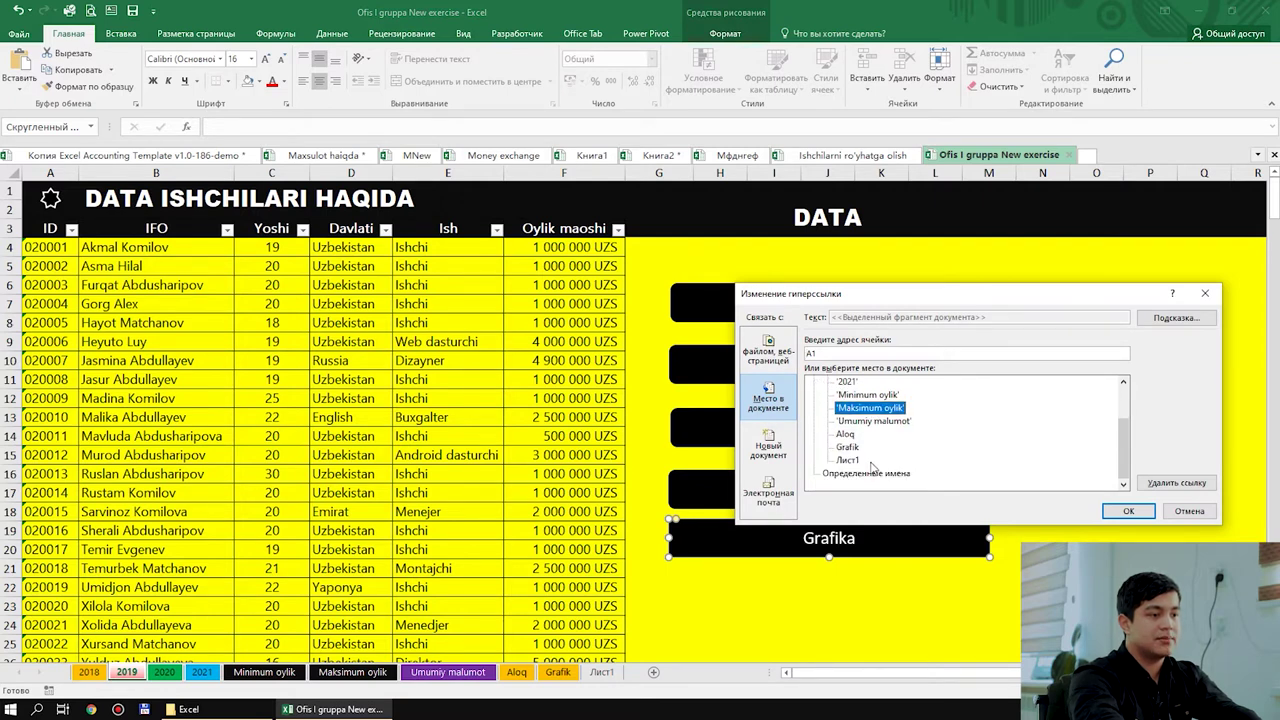
click(848, 447)
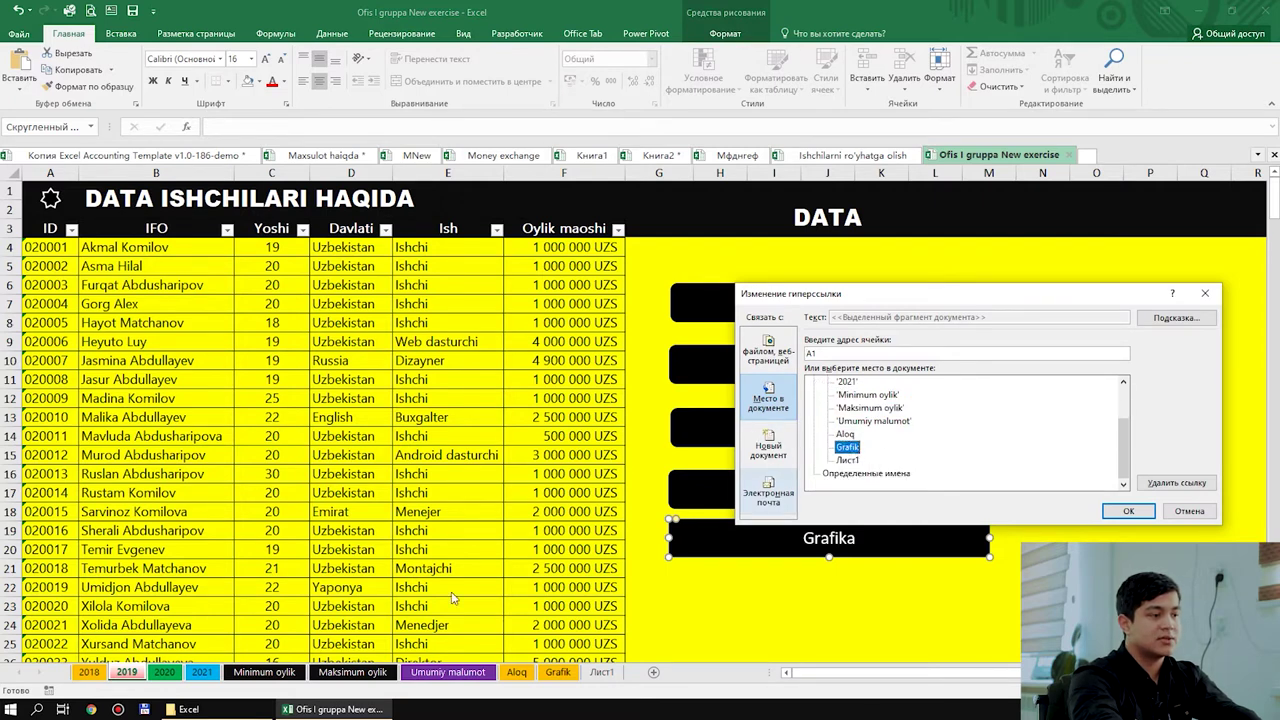
double_click(858, 452)
click(1118, 490)
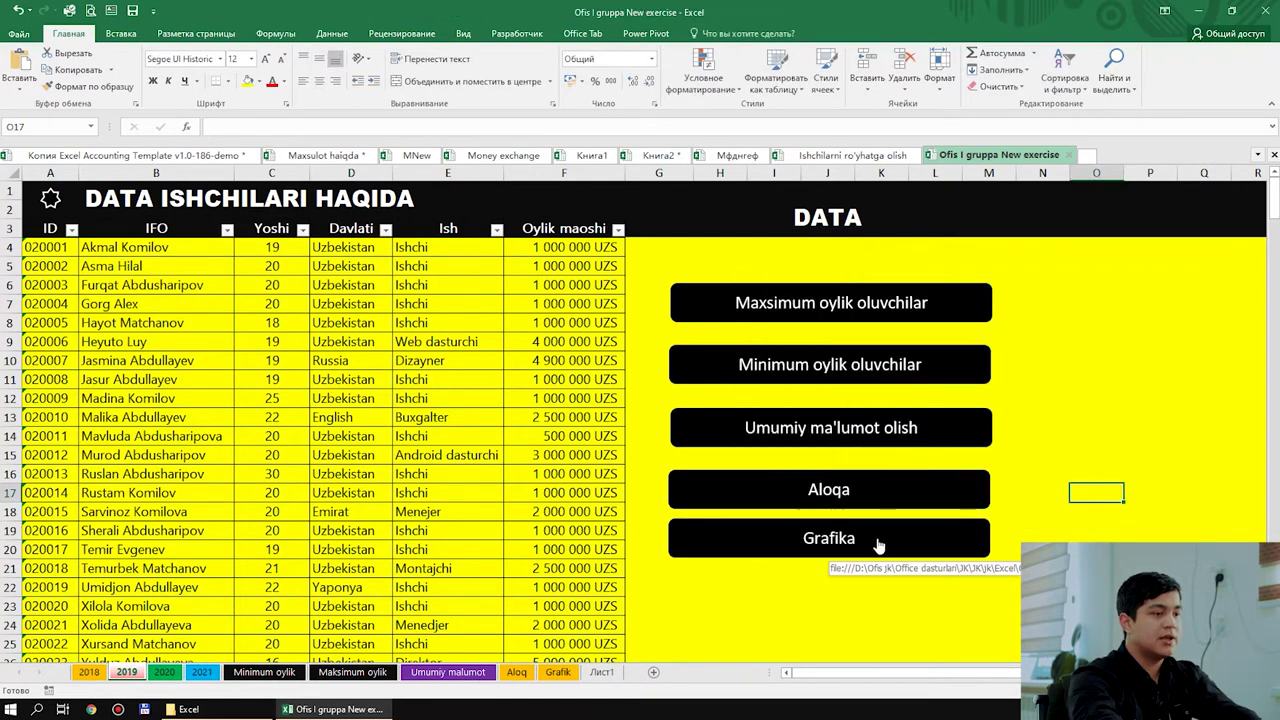
Step: Test that Grafika opens the Grafik chart sheet, then return to the dashboard
click(860, 543)
right_click(782, 382)
key(Escape)
right_click(811, 294)
click(845, 305)
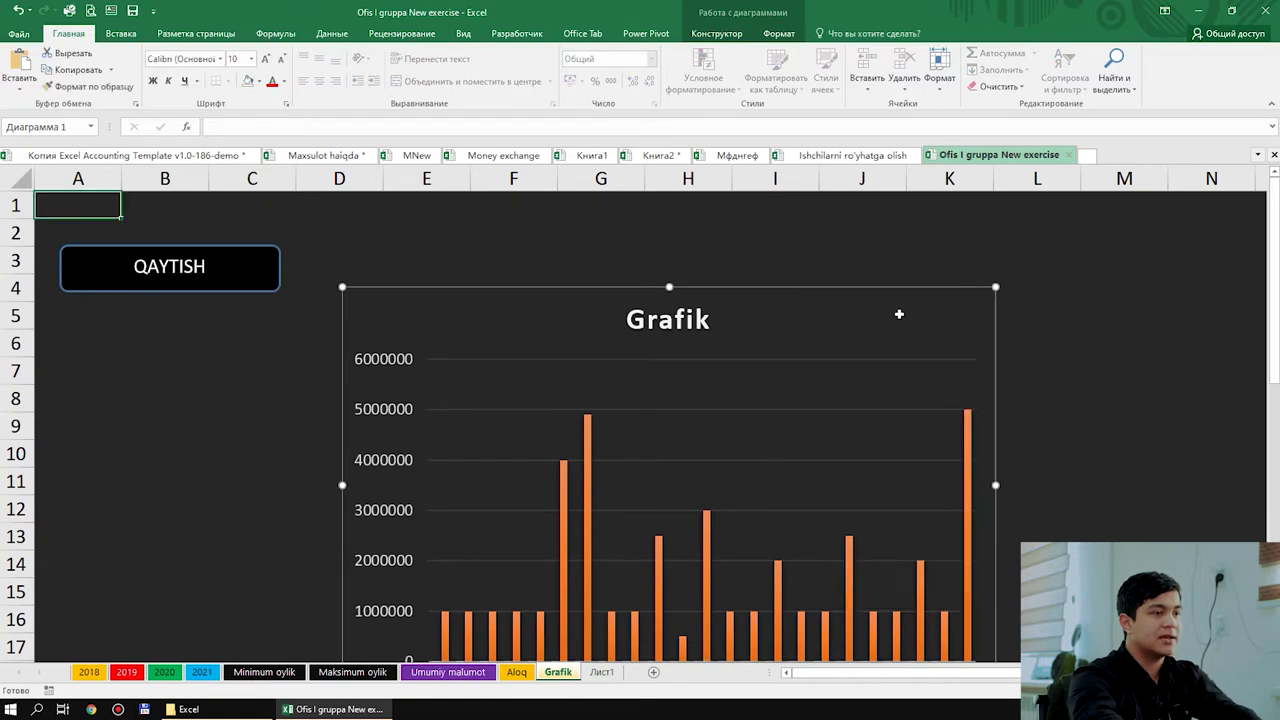
click(126, 672)
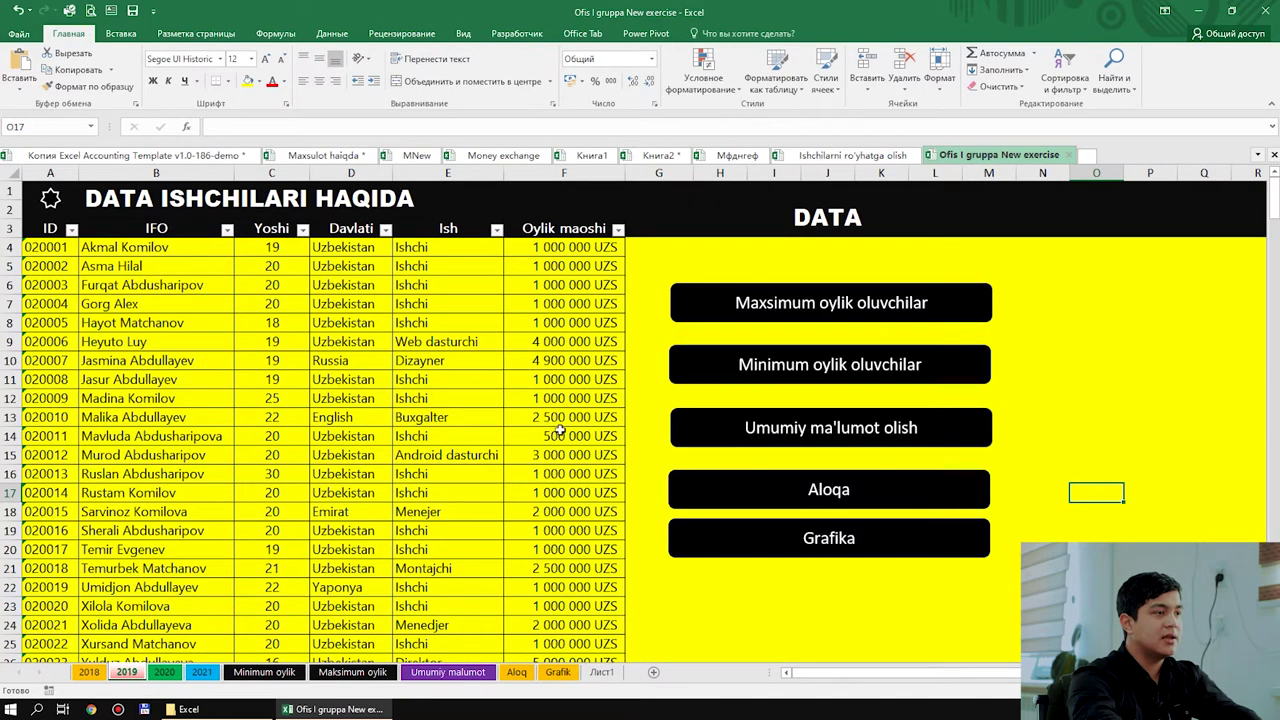
Step: Select names B4:B34 together with salaries F4:F34 as the chart source data
mouse_move(137, 247)
mouse_down()
mouse_move(176, 678)
mouse_move(181, 631)
mouse_up()
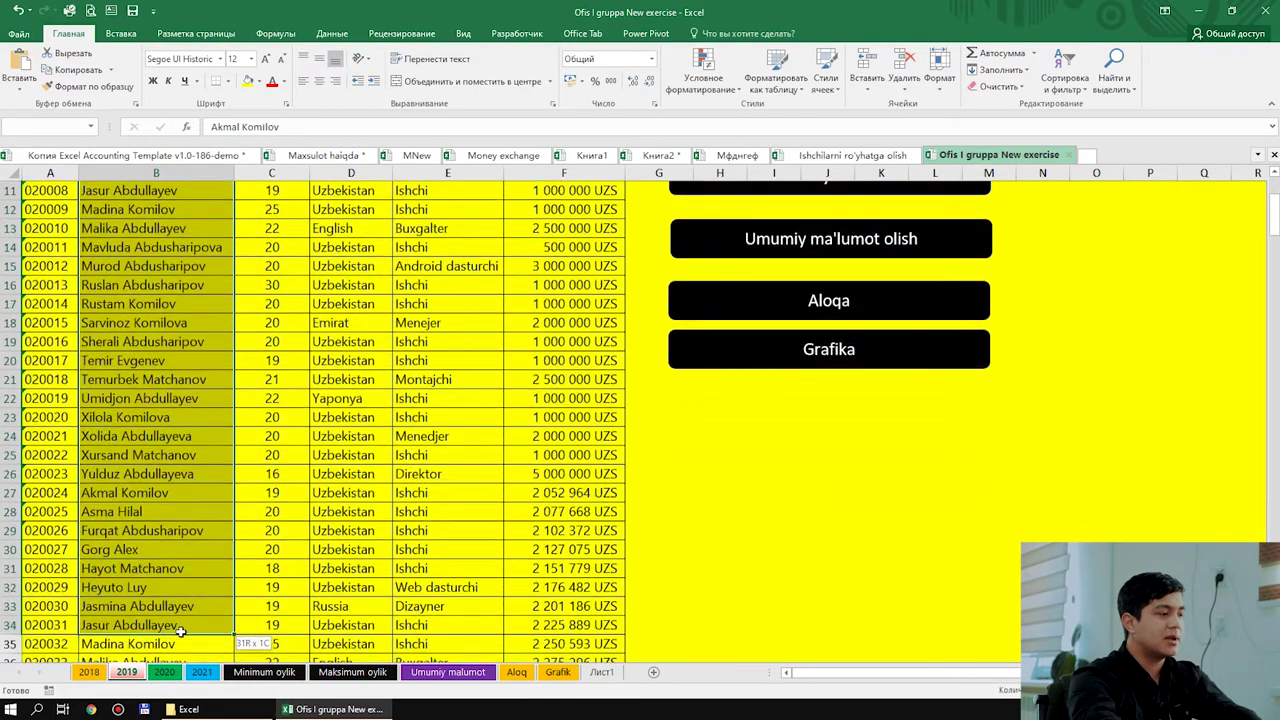
scroll(503, 535, down, 1)
scroll(506, 533, up, 3)
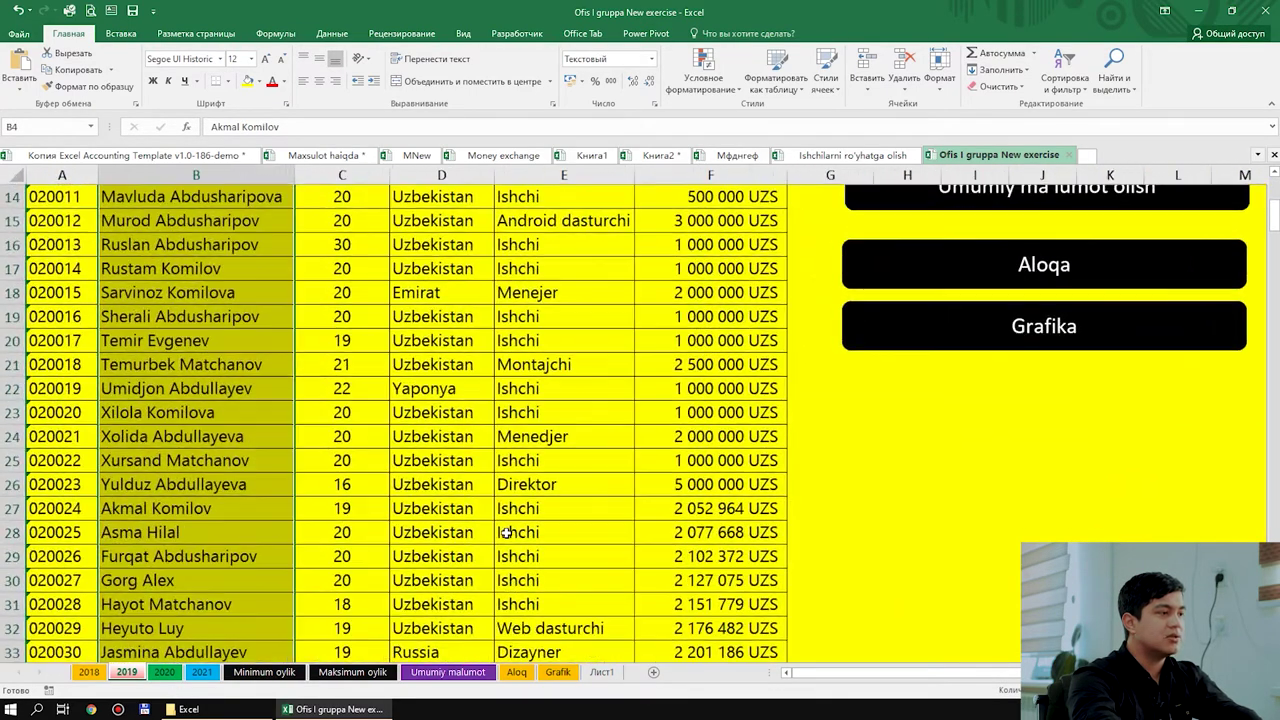
scroll(506, 533, down, 2)
scroll(470, 463, up, 5)
scroll(474, 430, up, 1)
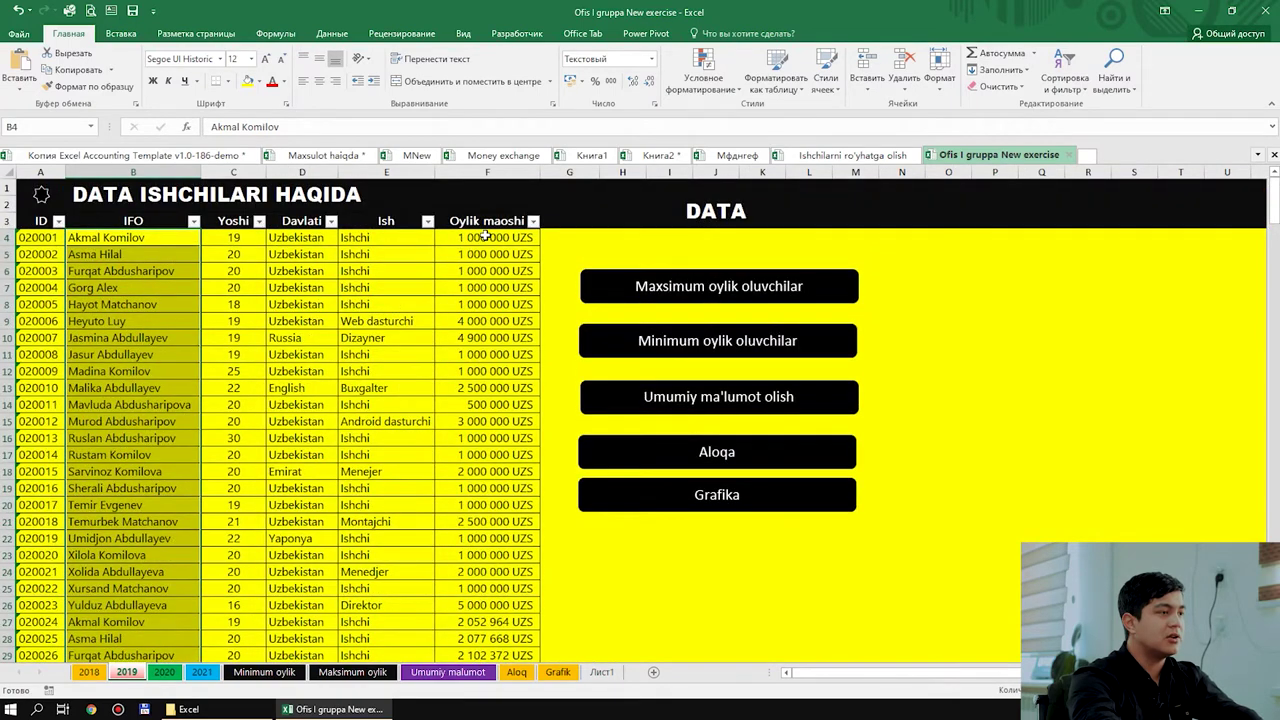
drag(484, 237, 484, 502)
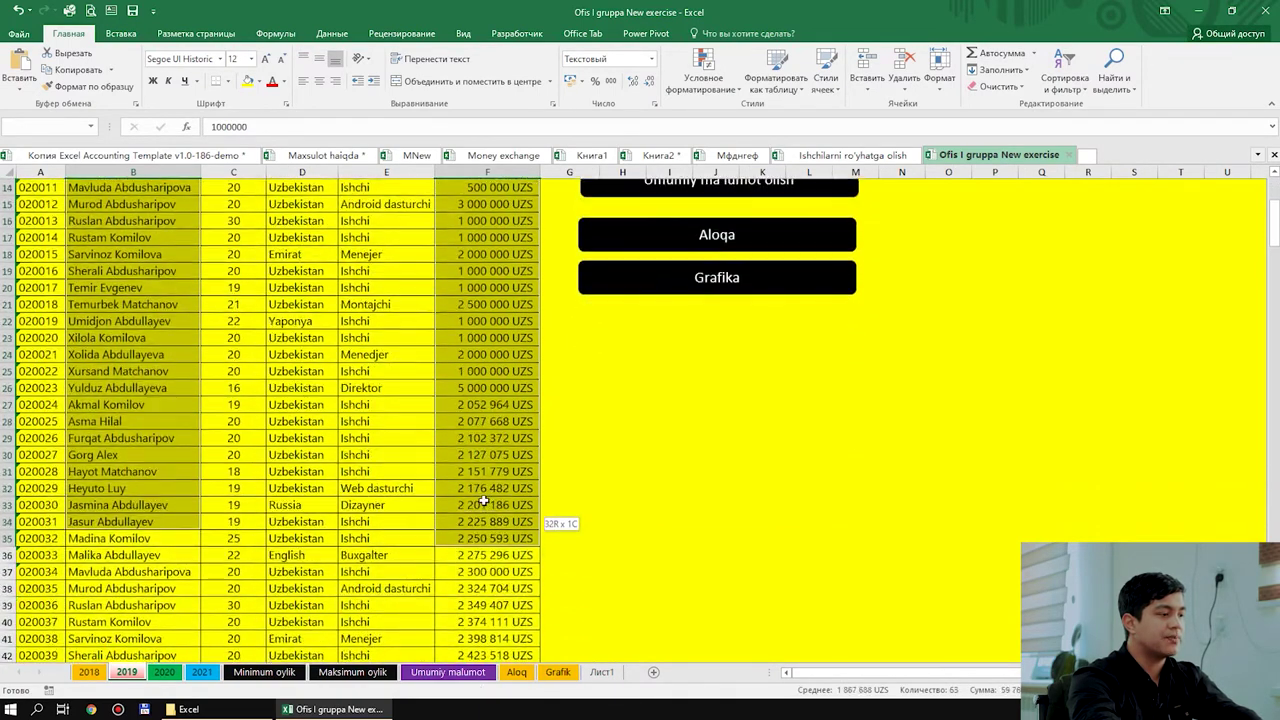
drag(484, 502, 484, 489)
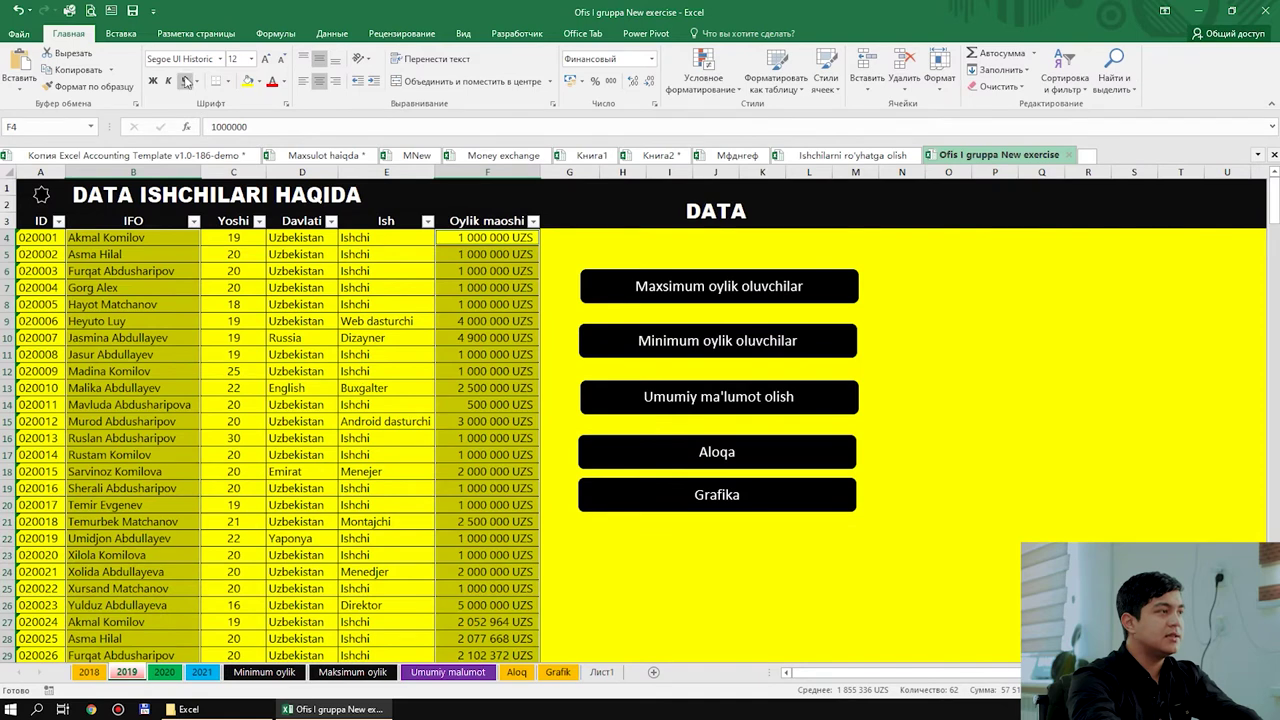
click(120, 33)
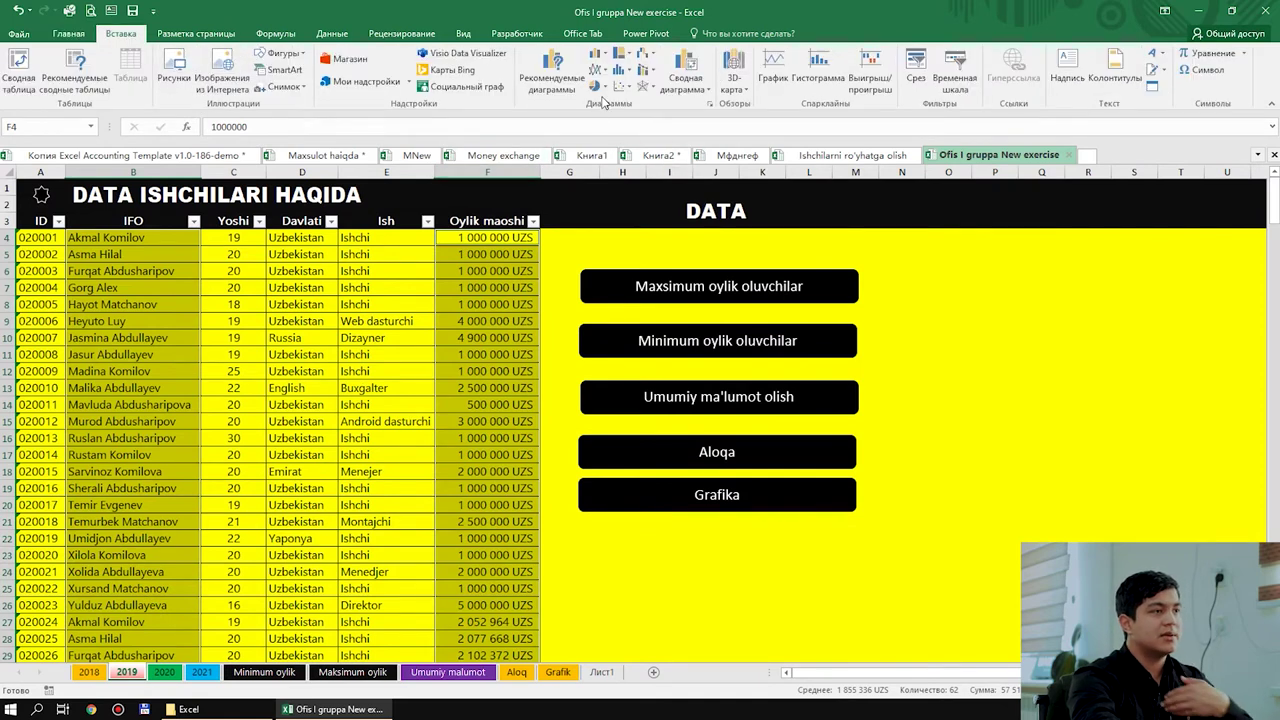
Step: Insert the Pareto chart of the selected salaries from Recommended Charts
click(551, 72)
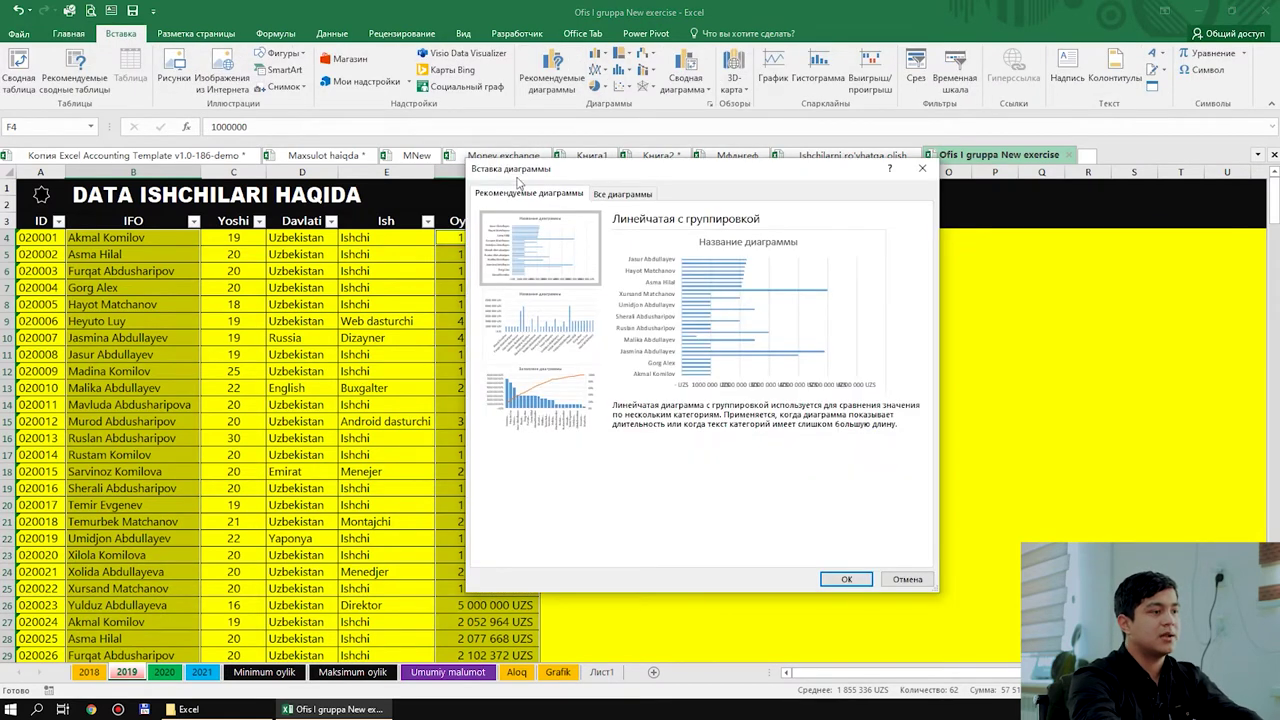
click(540, 325)
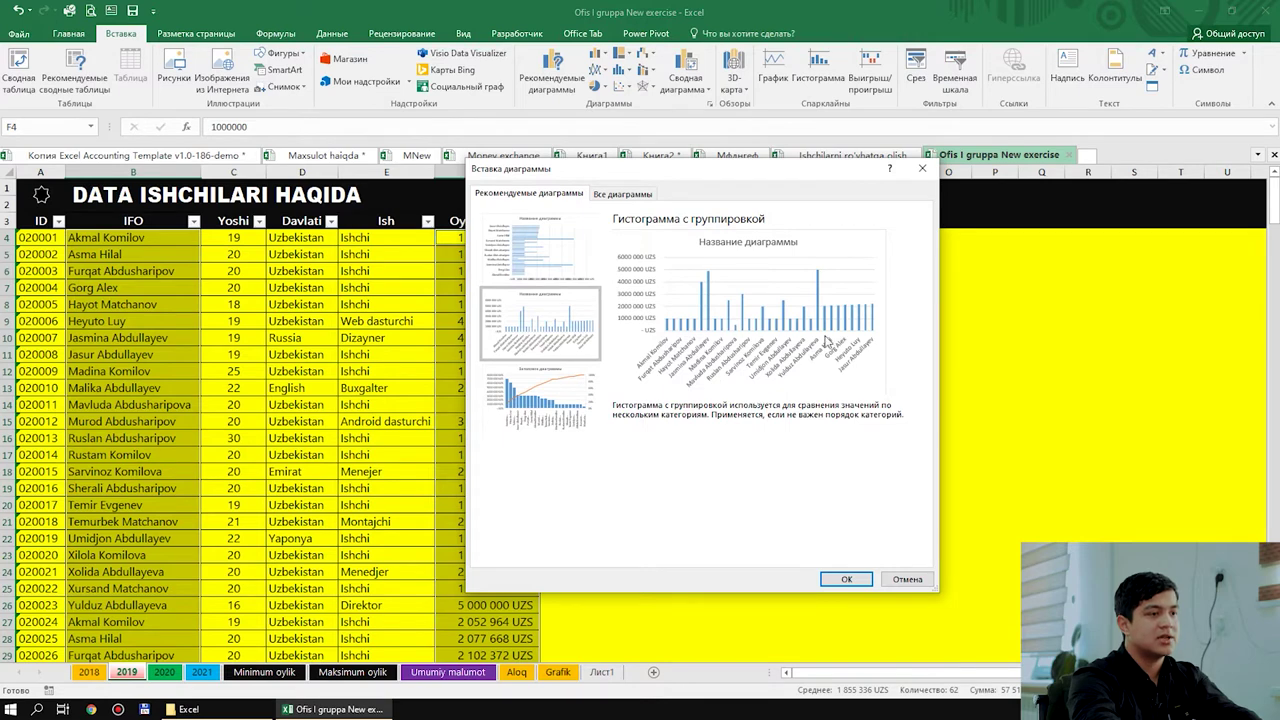
click(555, 400)
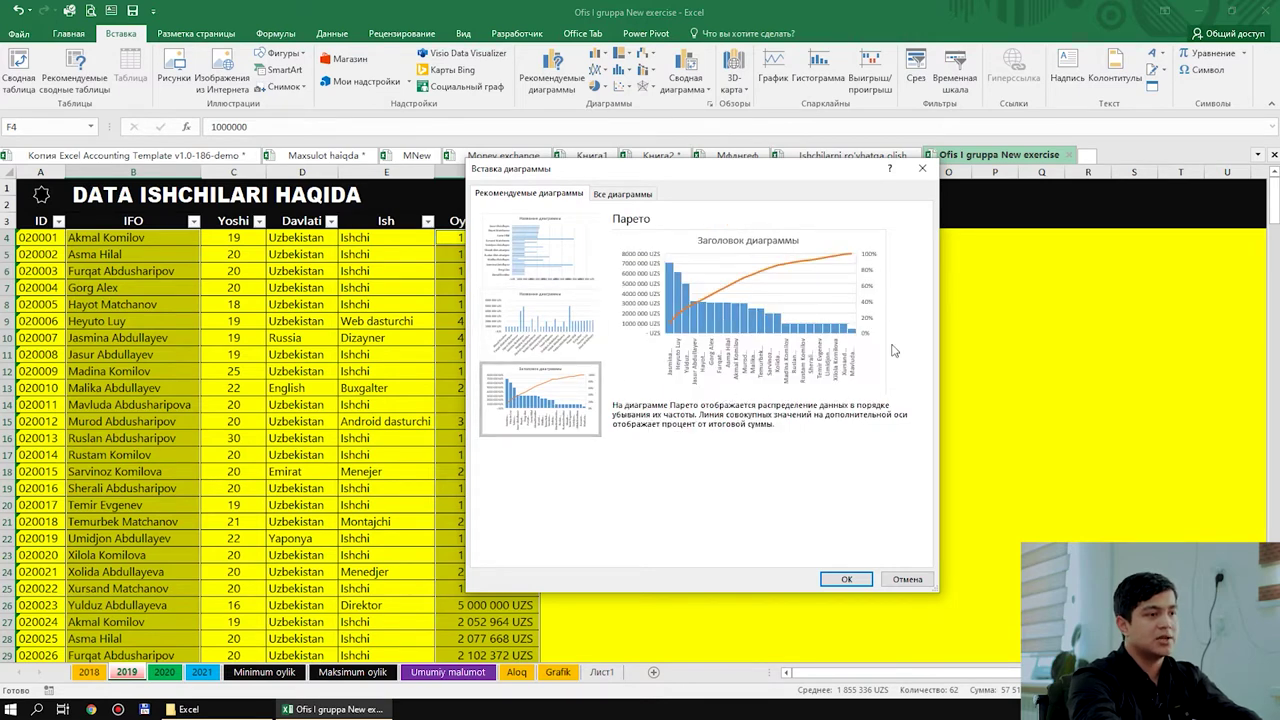
click(846, 579)
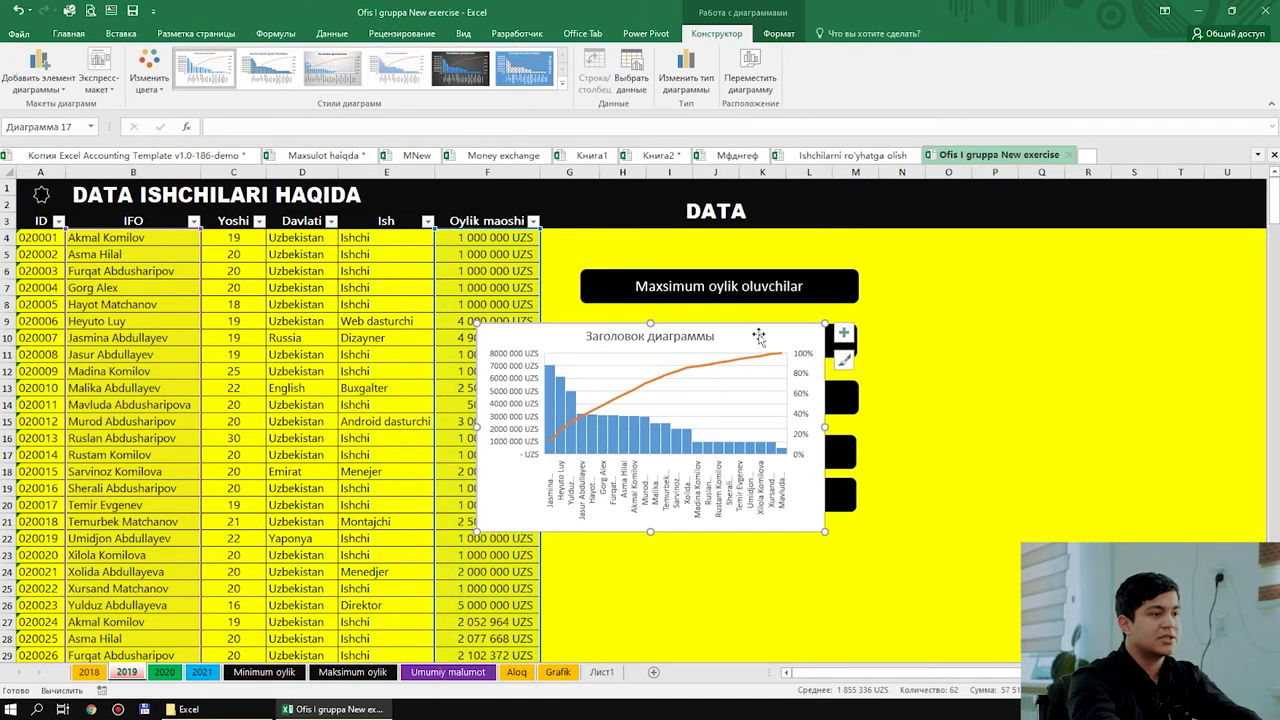
Step: Cut the Pareto chart and paste it onto the Grafik sheet, centred beside QAYTISH
right_click(760, 338)
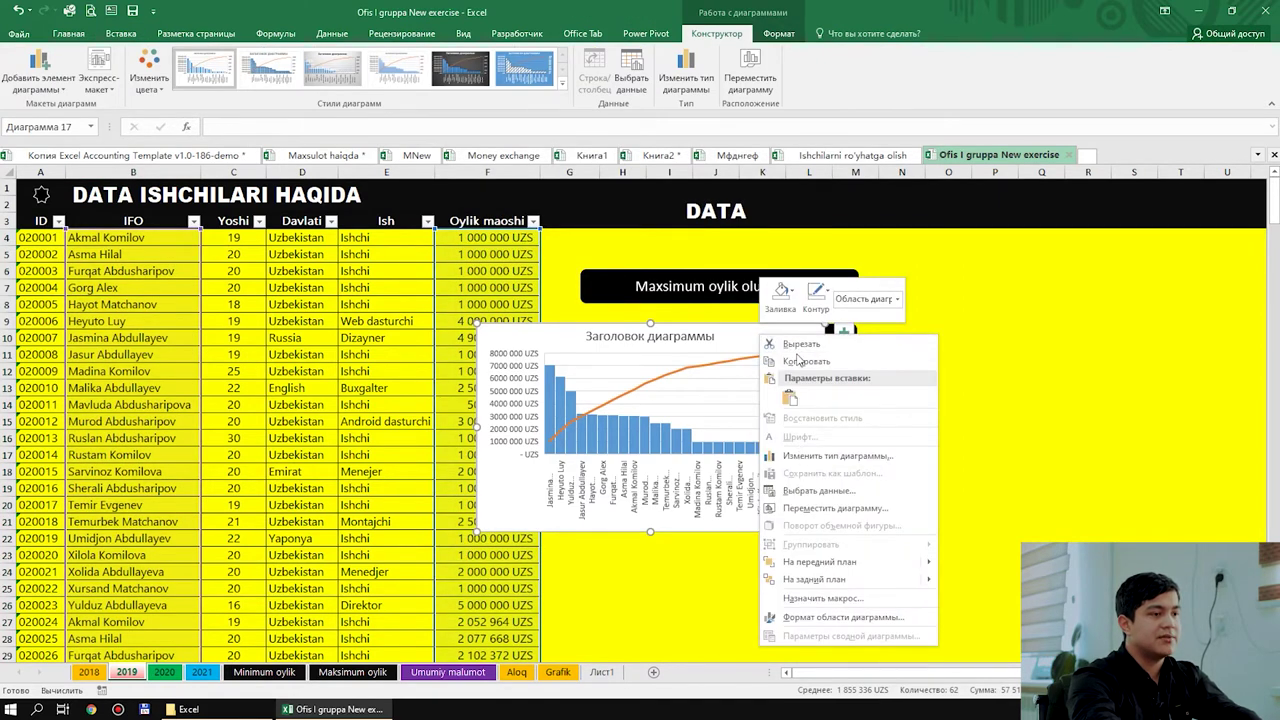
click(800, 345)
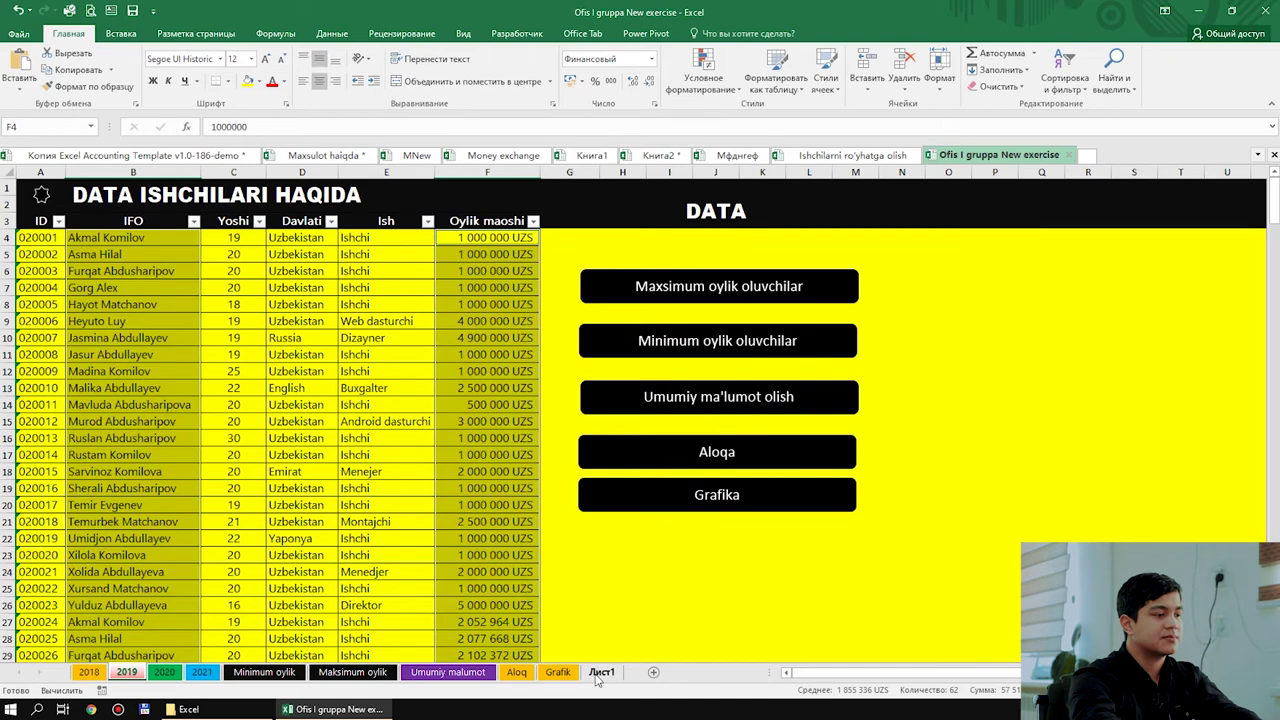
click(558, 672)
key(ctrl+v)
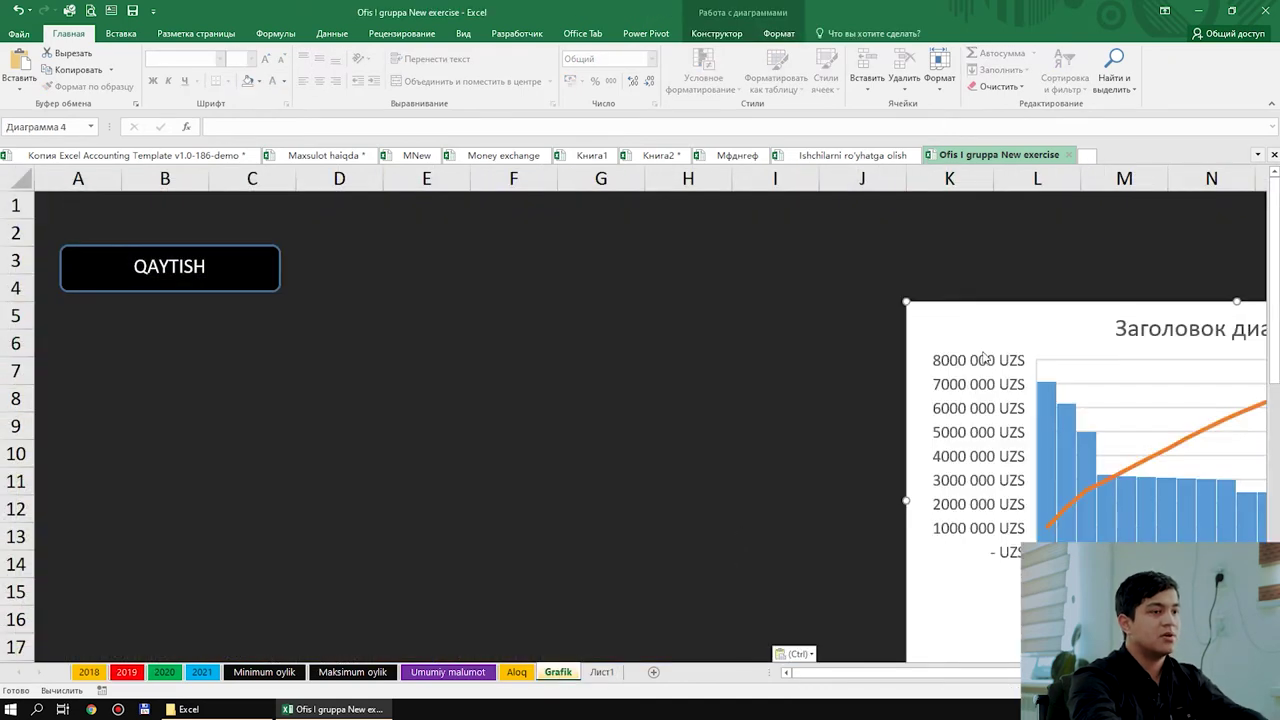
drag(985, 358, 866, 298)
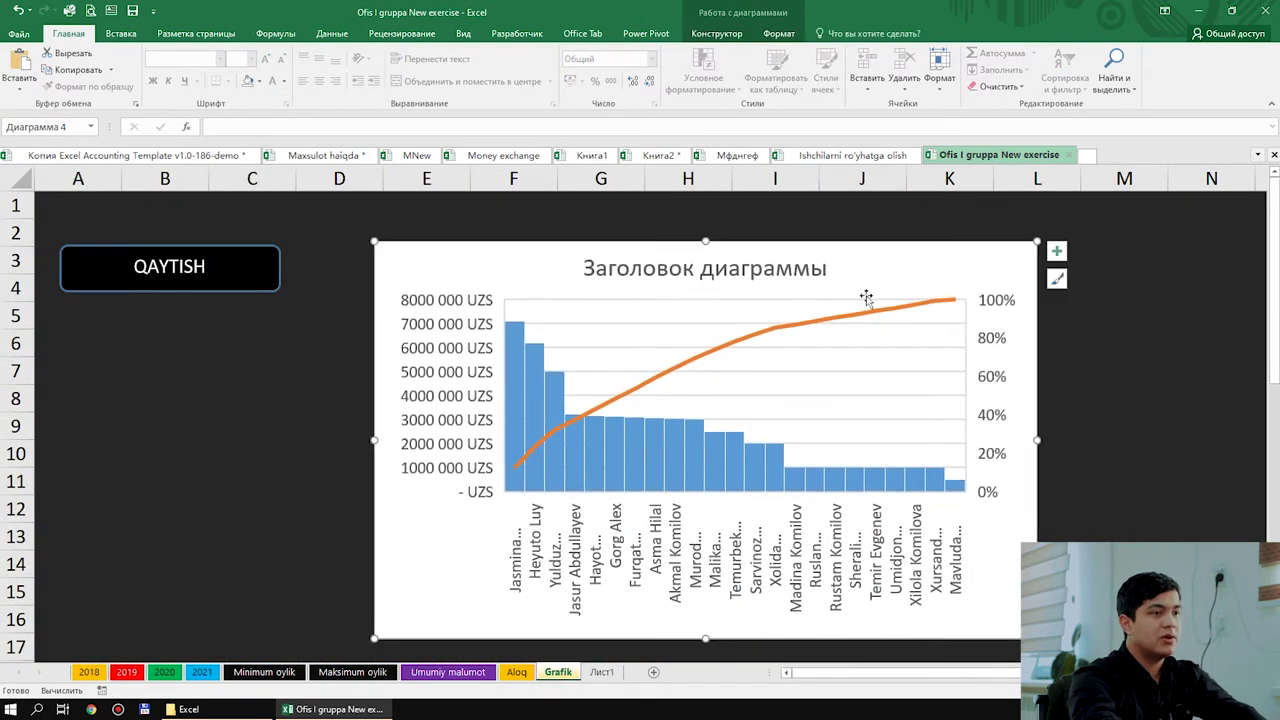
Step: Delete the Pareto chart's placeholder title
click(830, 272)
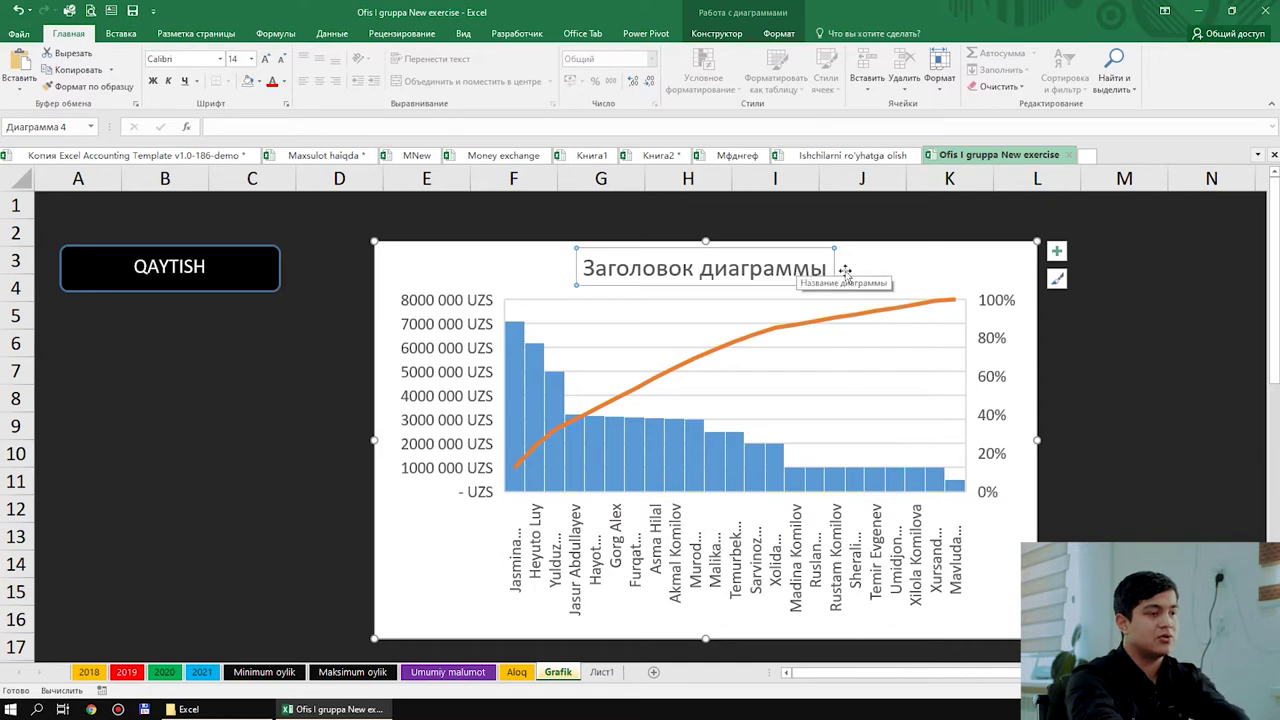
key(ctrl+x)
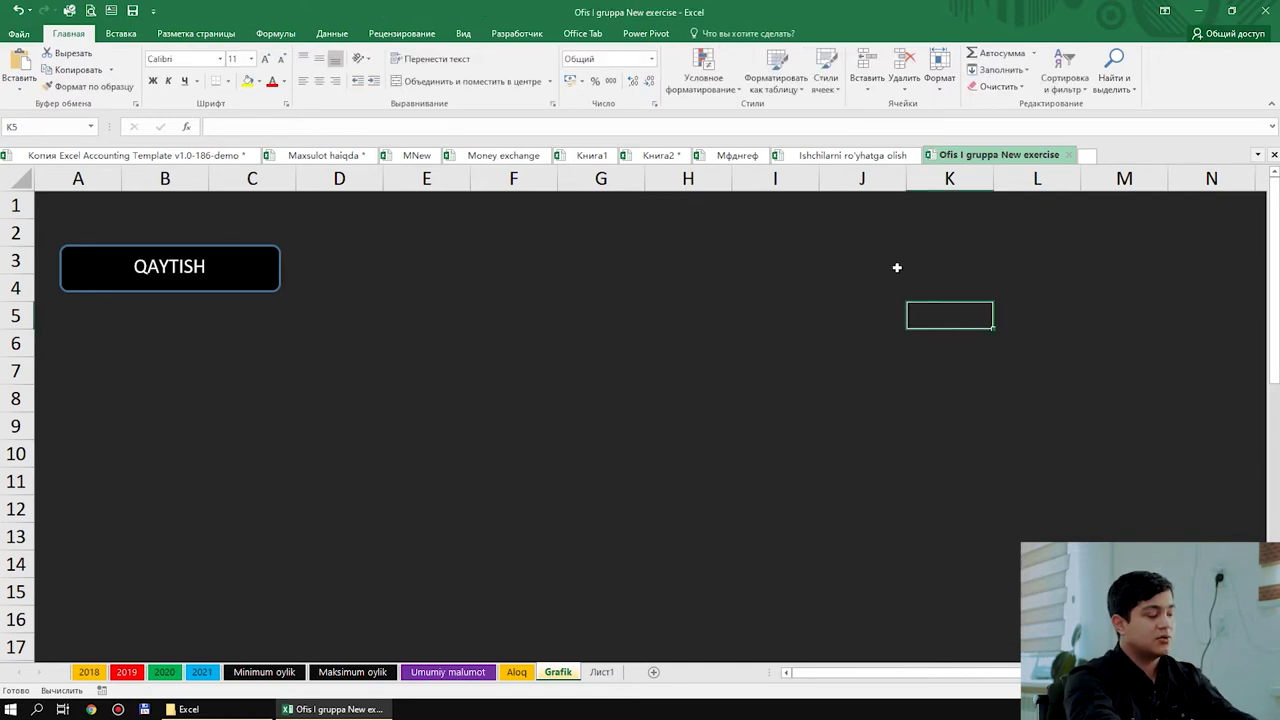
key(ctrl+z)
click(832, 268)
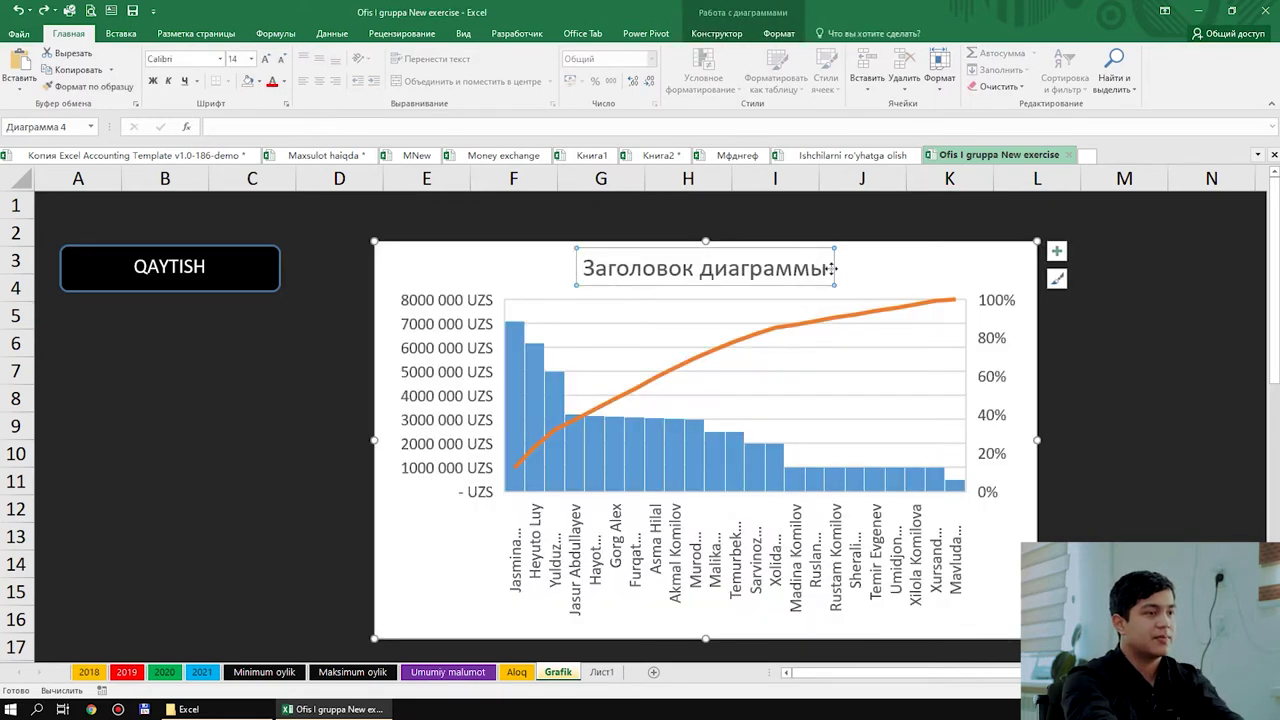
click(832, 270)
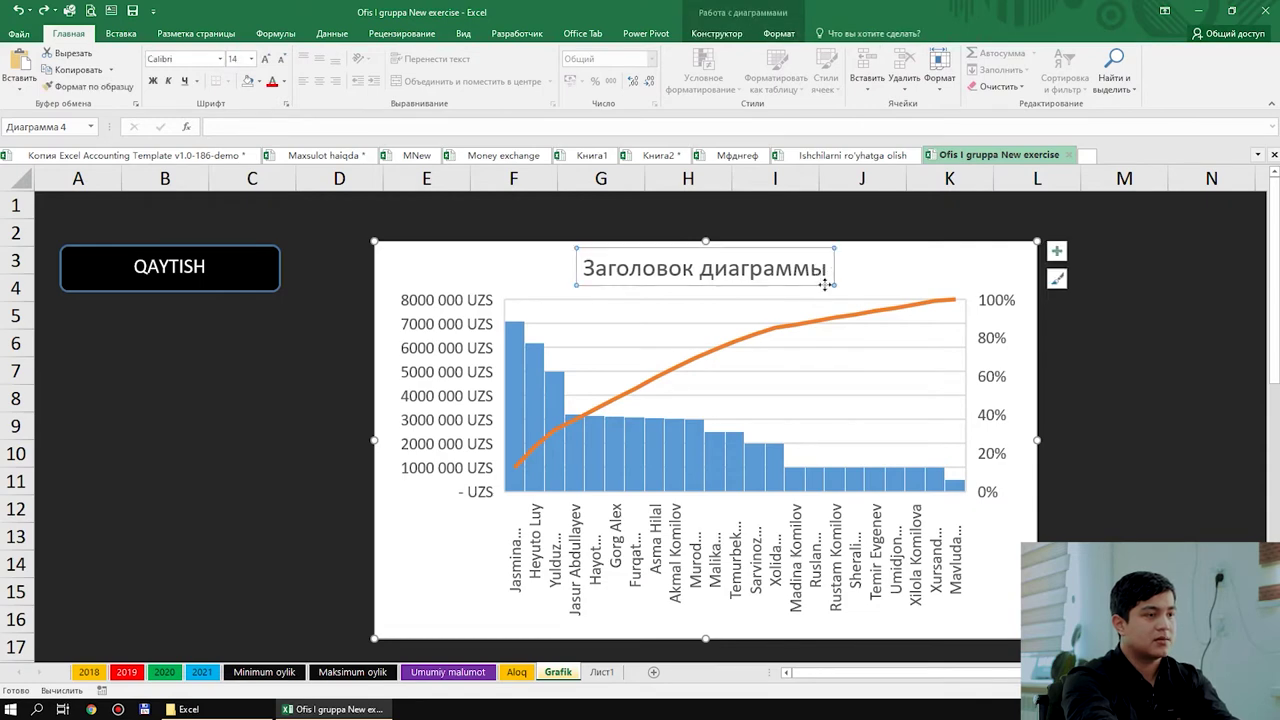
key(Delete)
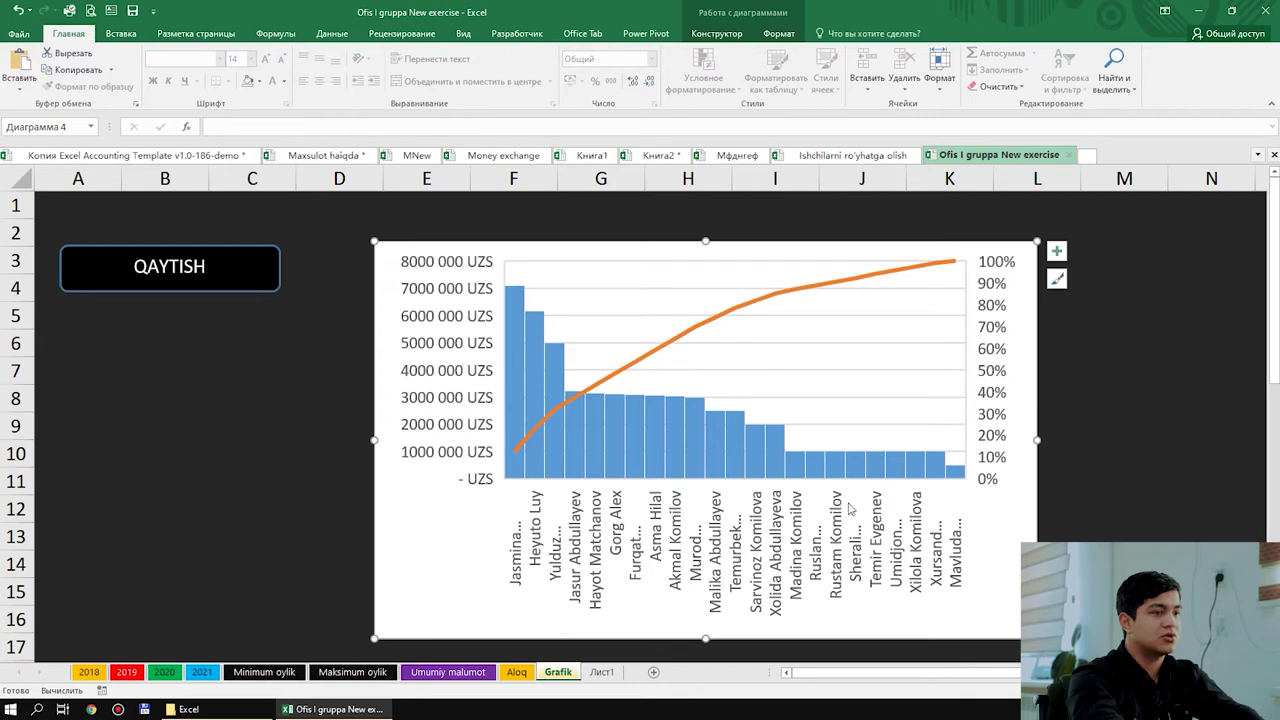
Step: Give the Pareto chart area No Fill and No Outline so it blends into the dark Grafik sheet
double_click(875, 305)
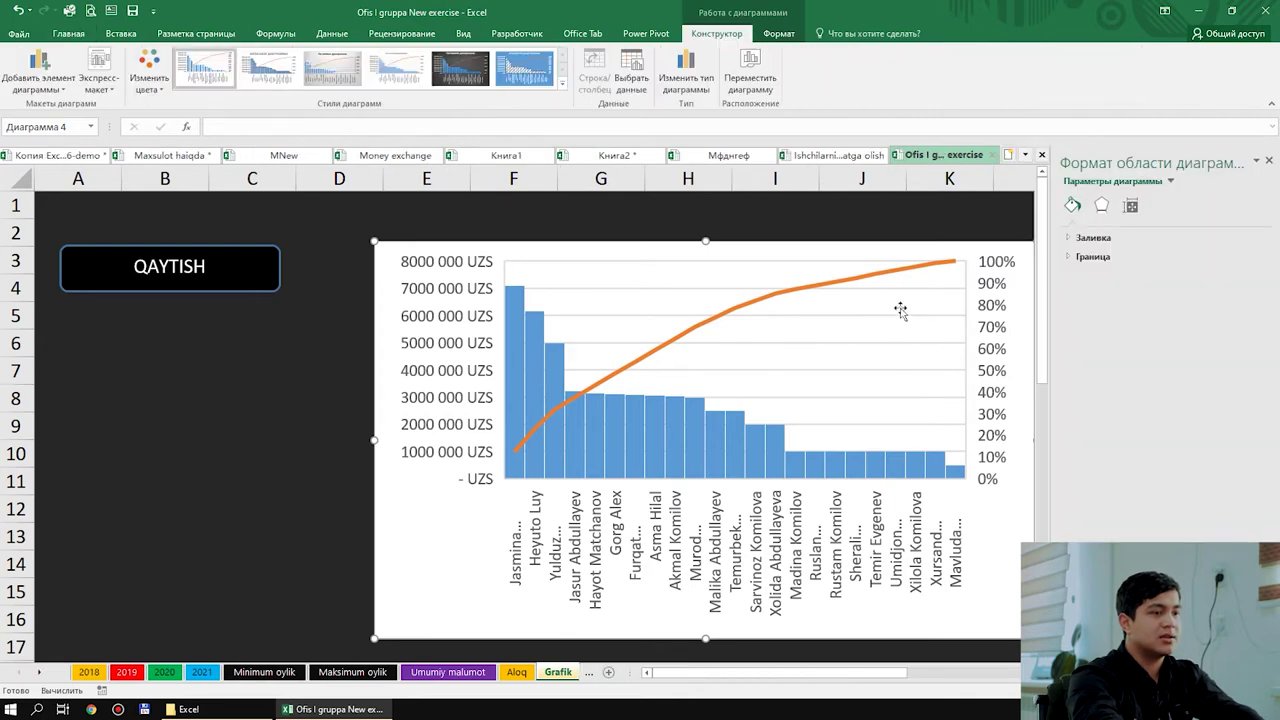
click(776, 35)
click(607, 53)
click(570, 193)
click(570, 70)
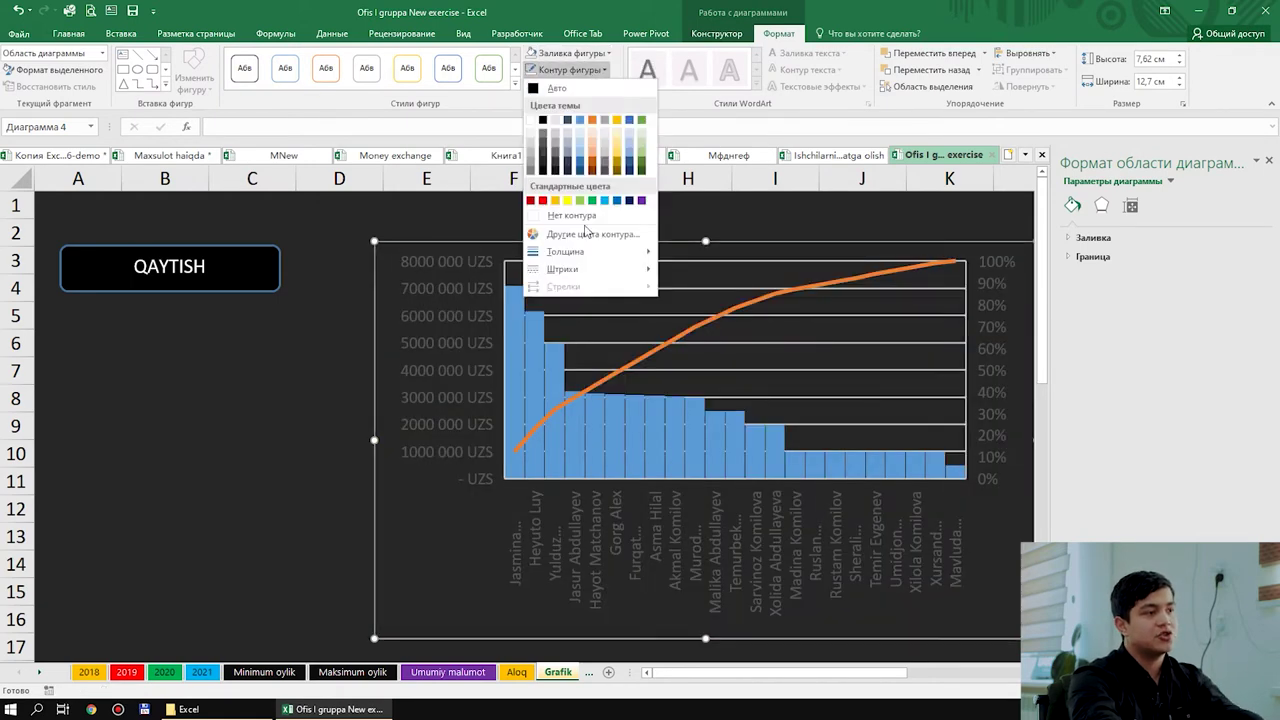
click(582, 218)
click(270, 400)
click(305, 427)
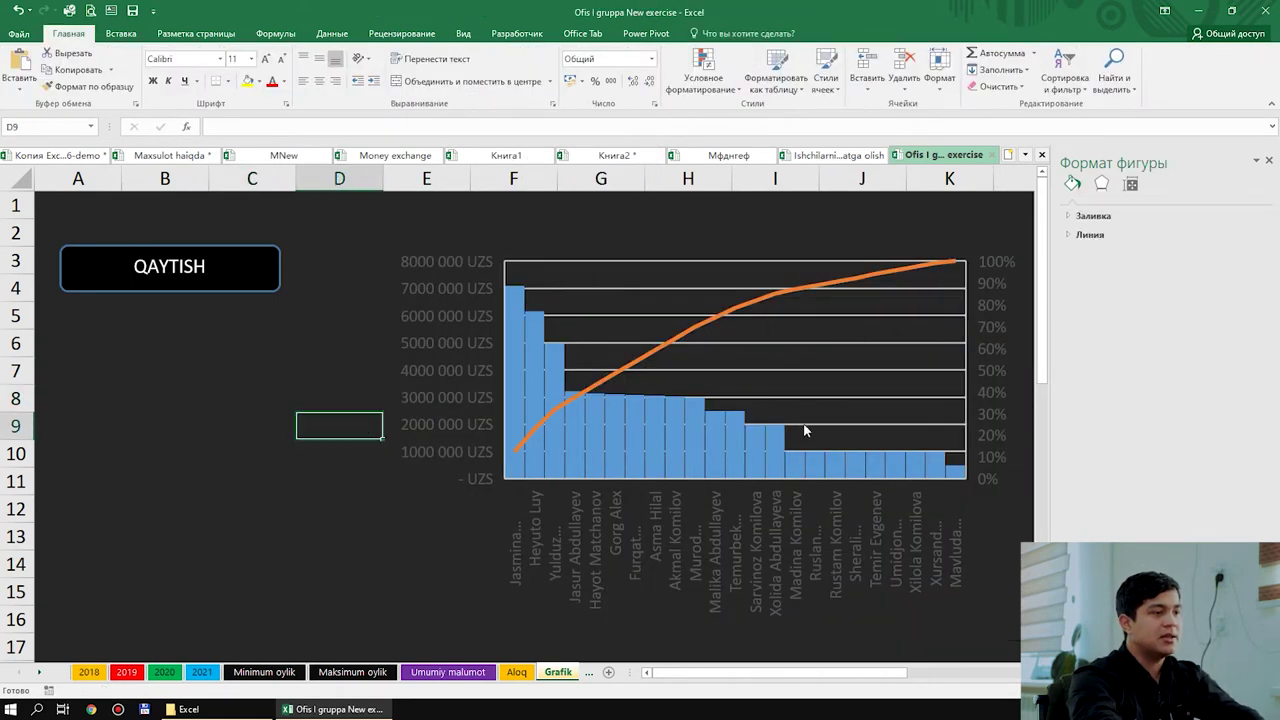
click(833, 262)
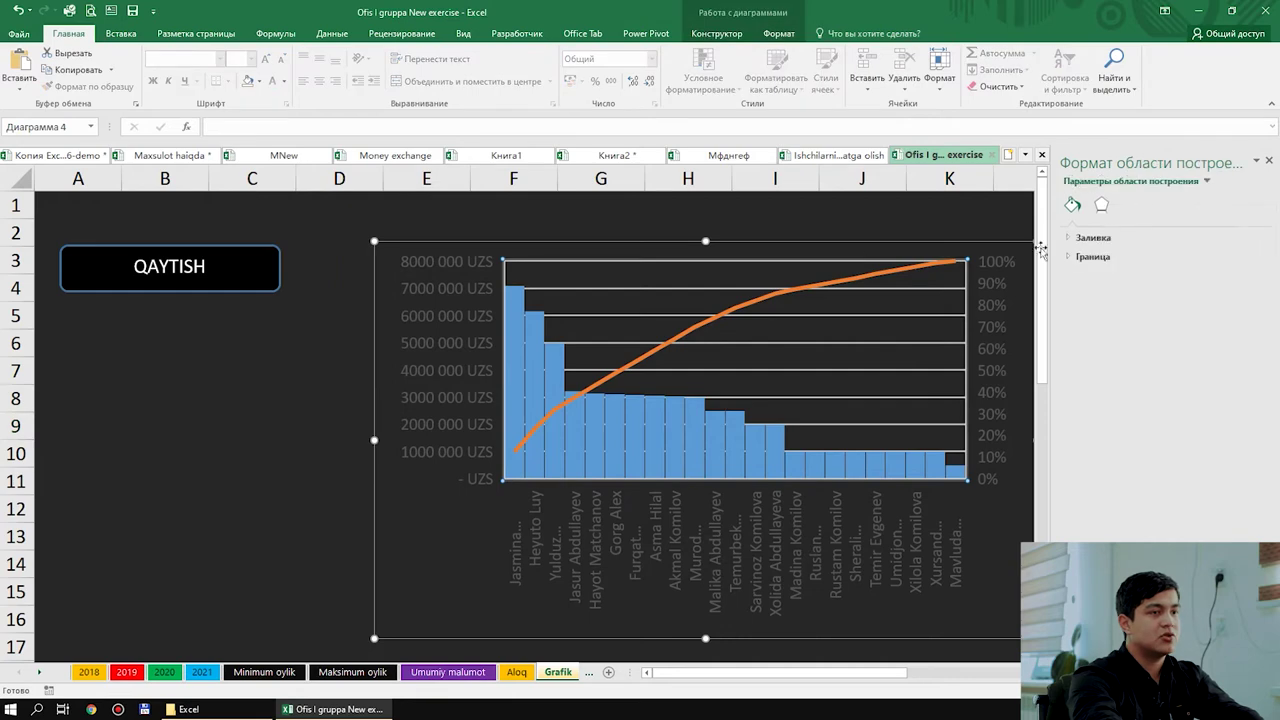
click(1268, 162)
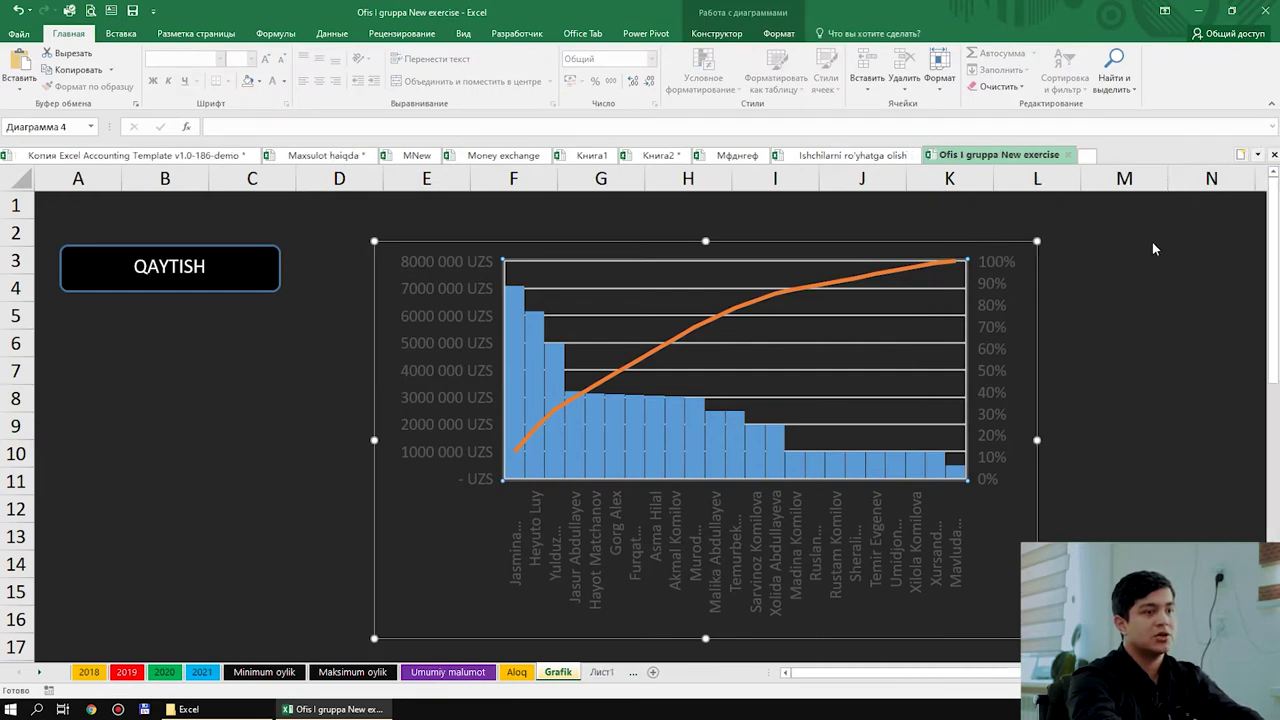
click(1118, 335)
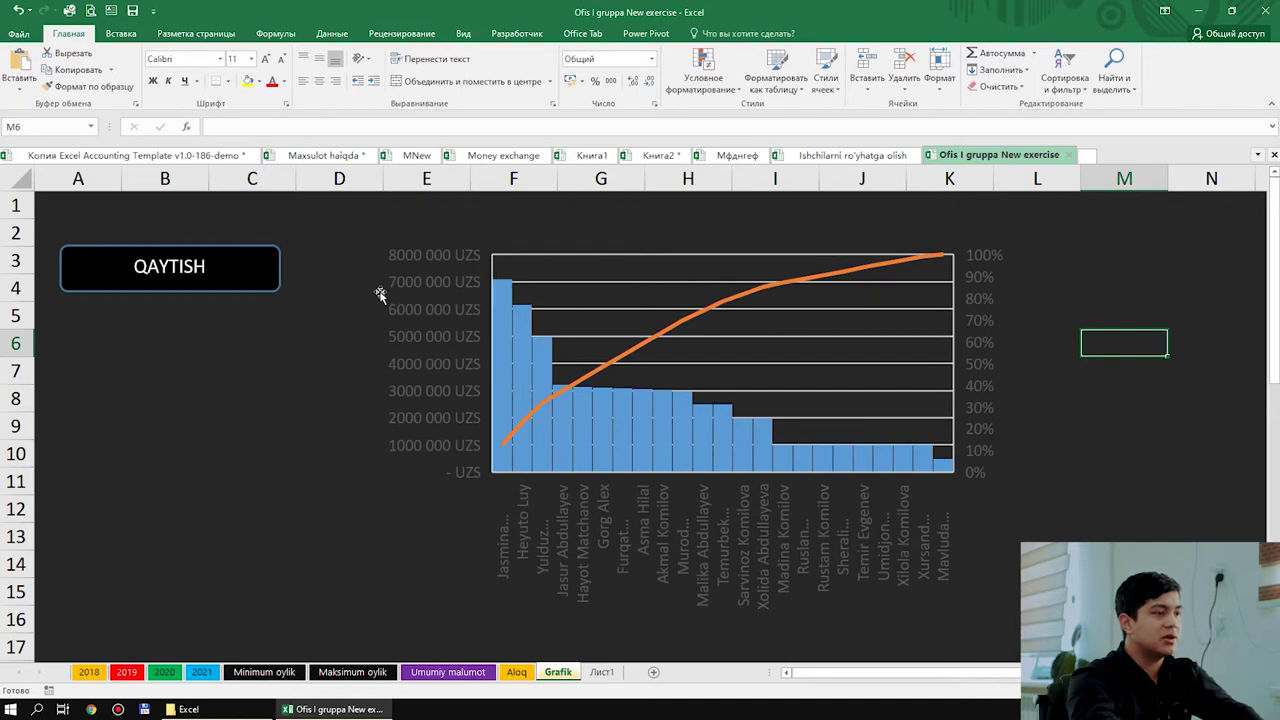
mouse_move(506, 312)
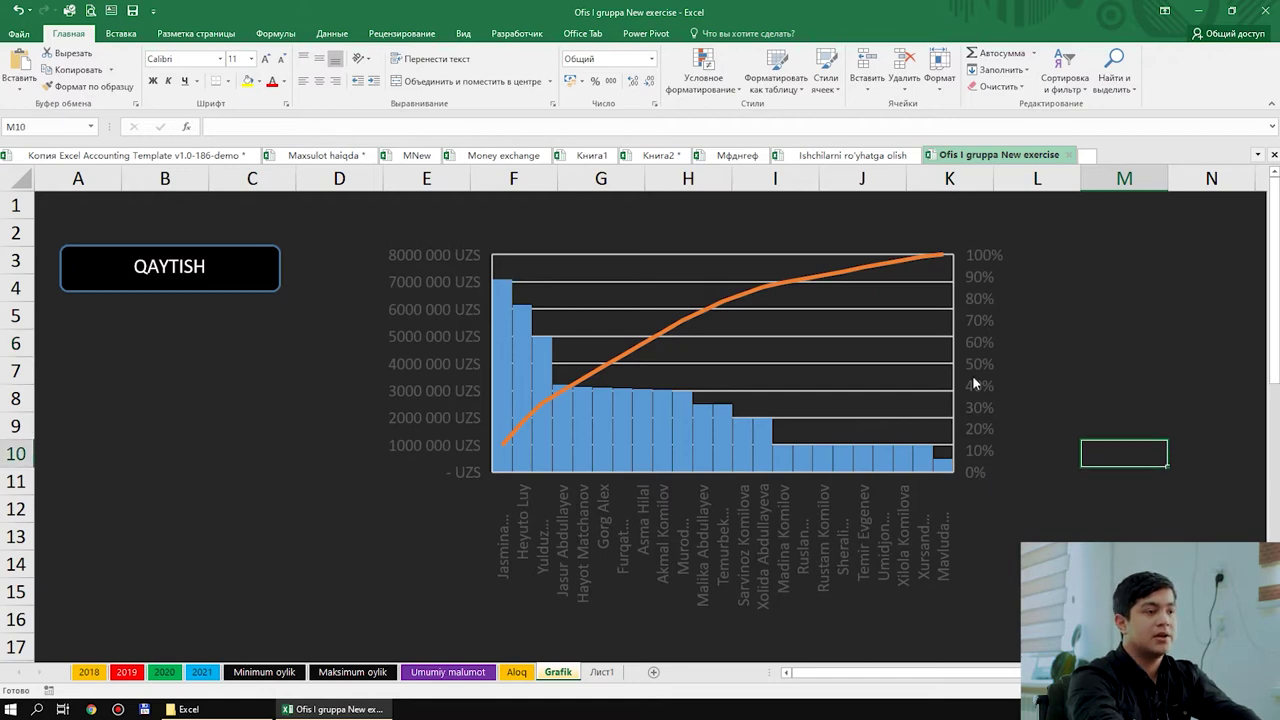
Step: Nudge the salary chart slightly left and down on the Grafik sheet
key(Down)
key(Down)
key(Down)
click(822, 262)
drag(846, 246, 820, 257)
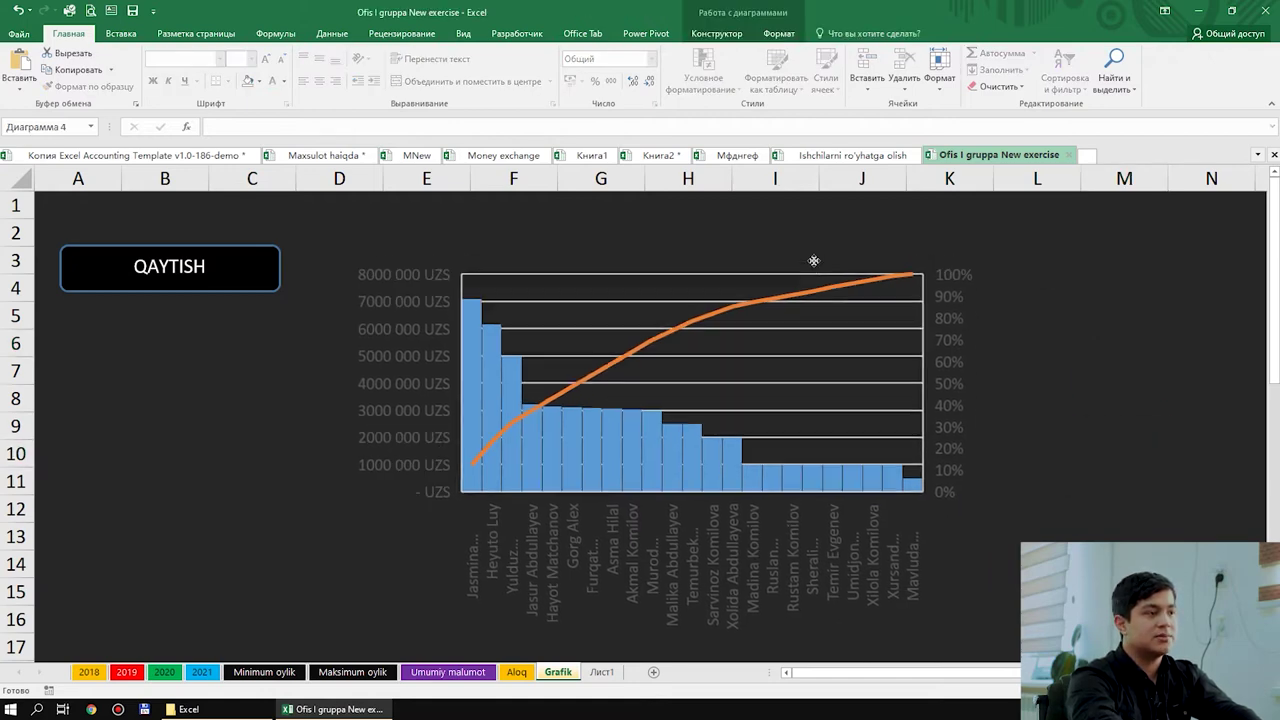
click(730, 38)
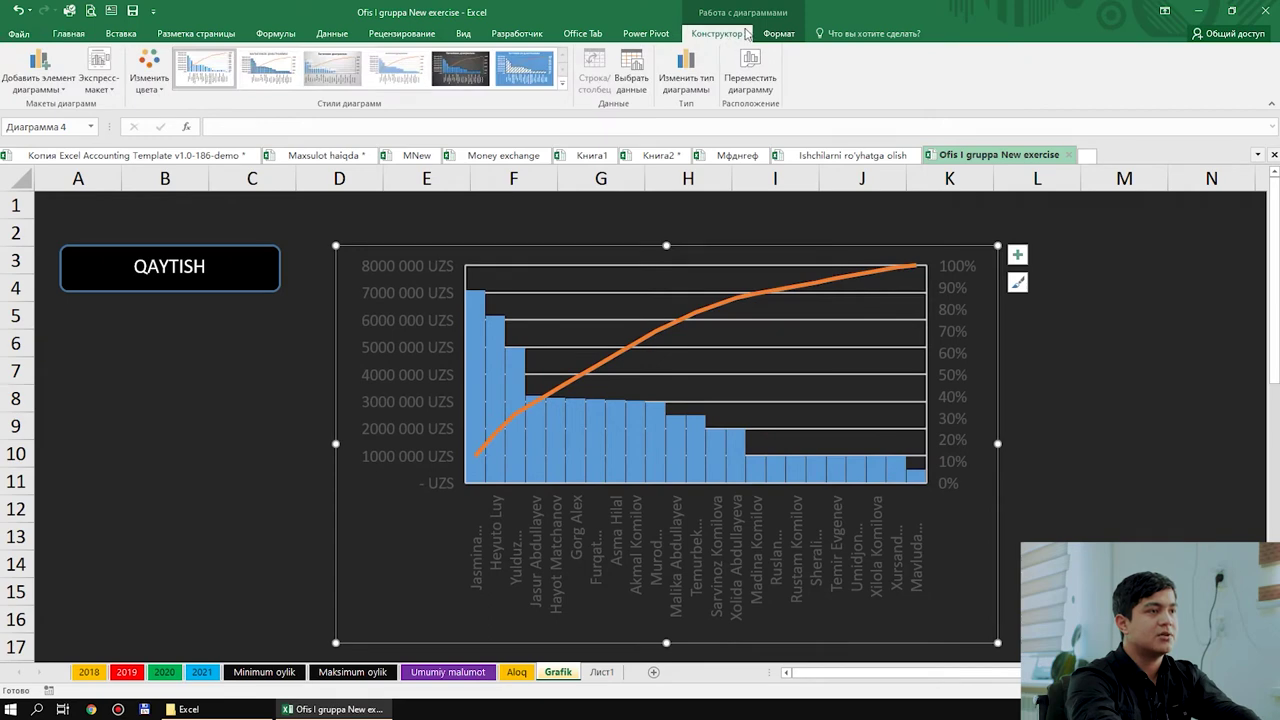
click(766, 35)
click(752, 445)
Step: Set the text fill of the employee name, percentage and salary axis labels to white
click(727, 553)
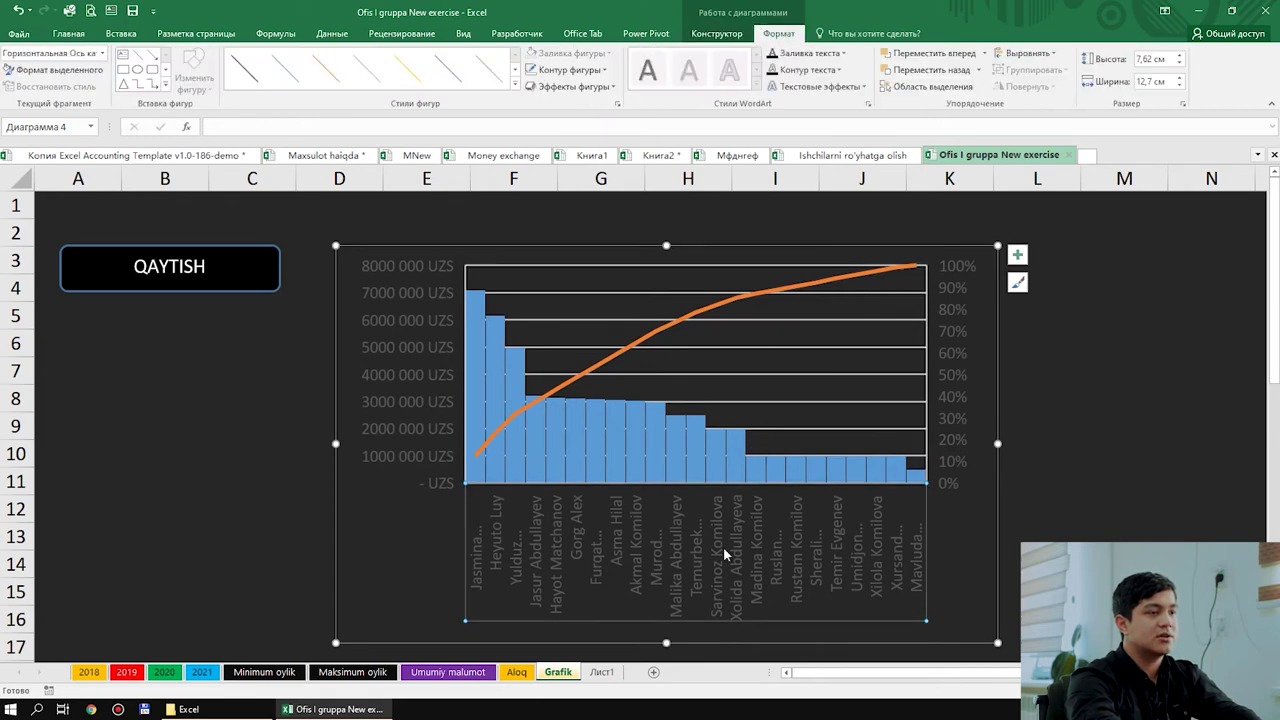
click(843, 53)
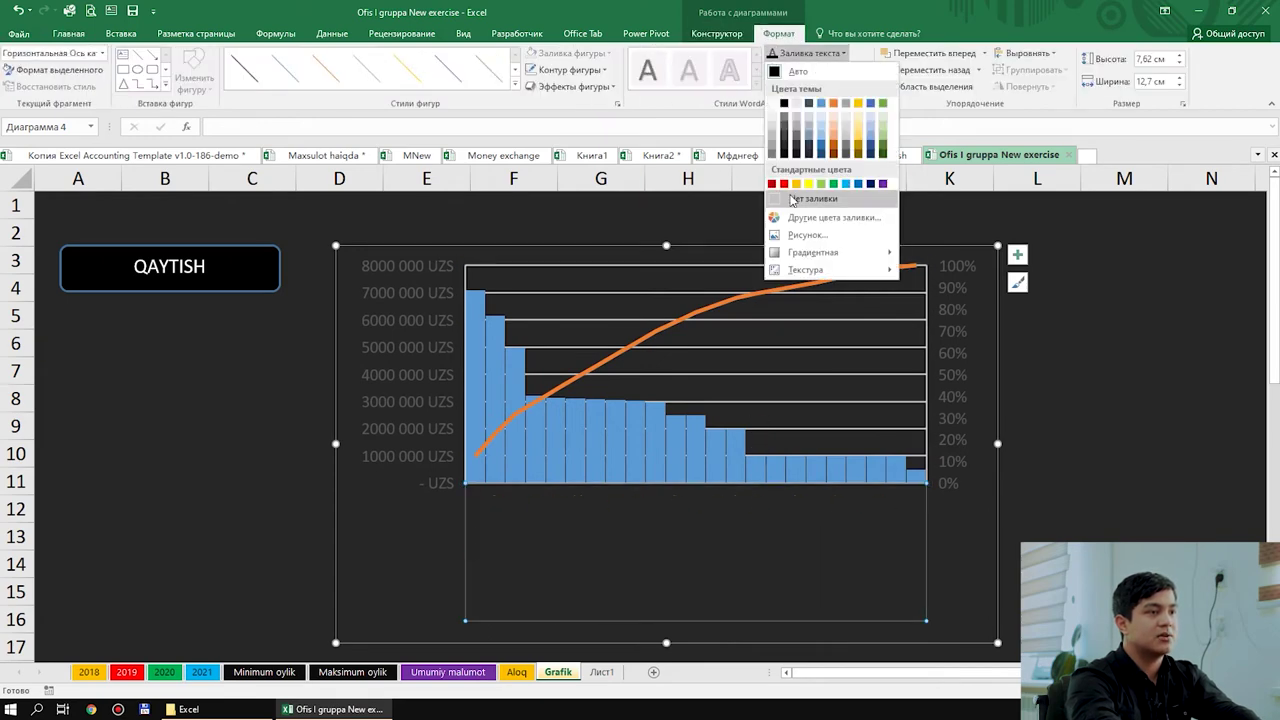
click(776, 124)
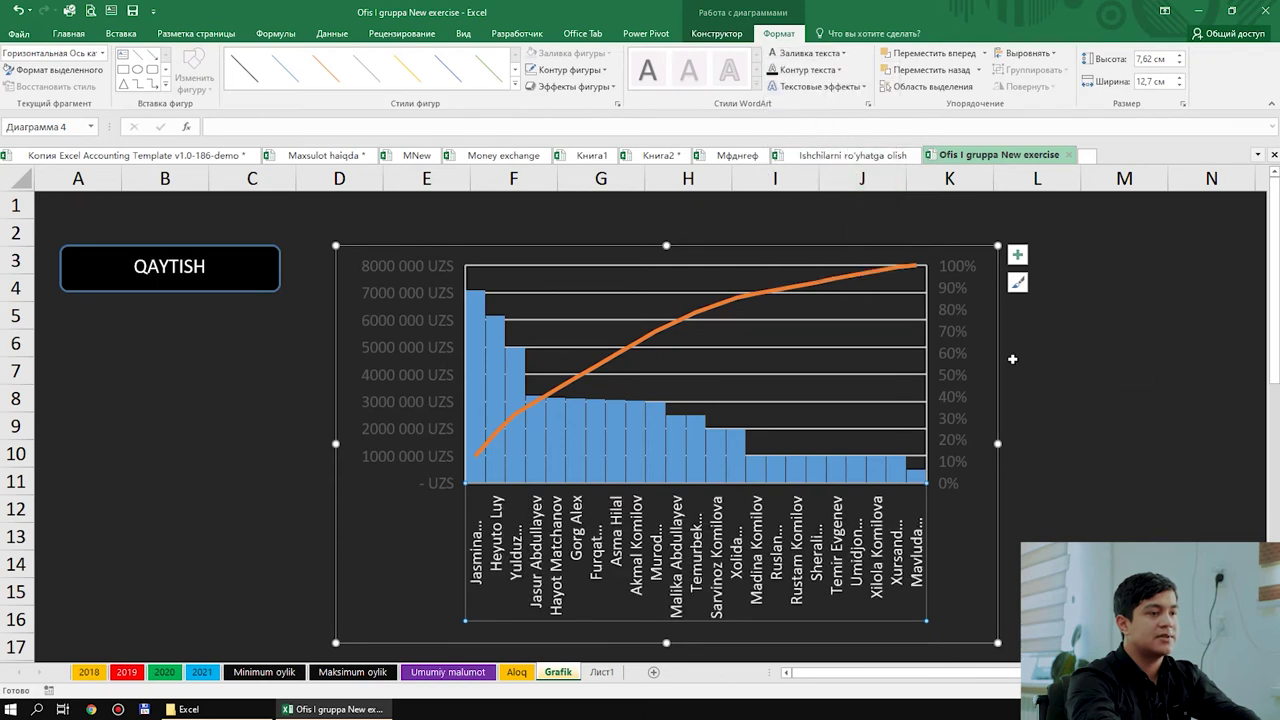
click(961, 347)
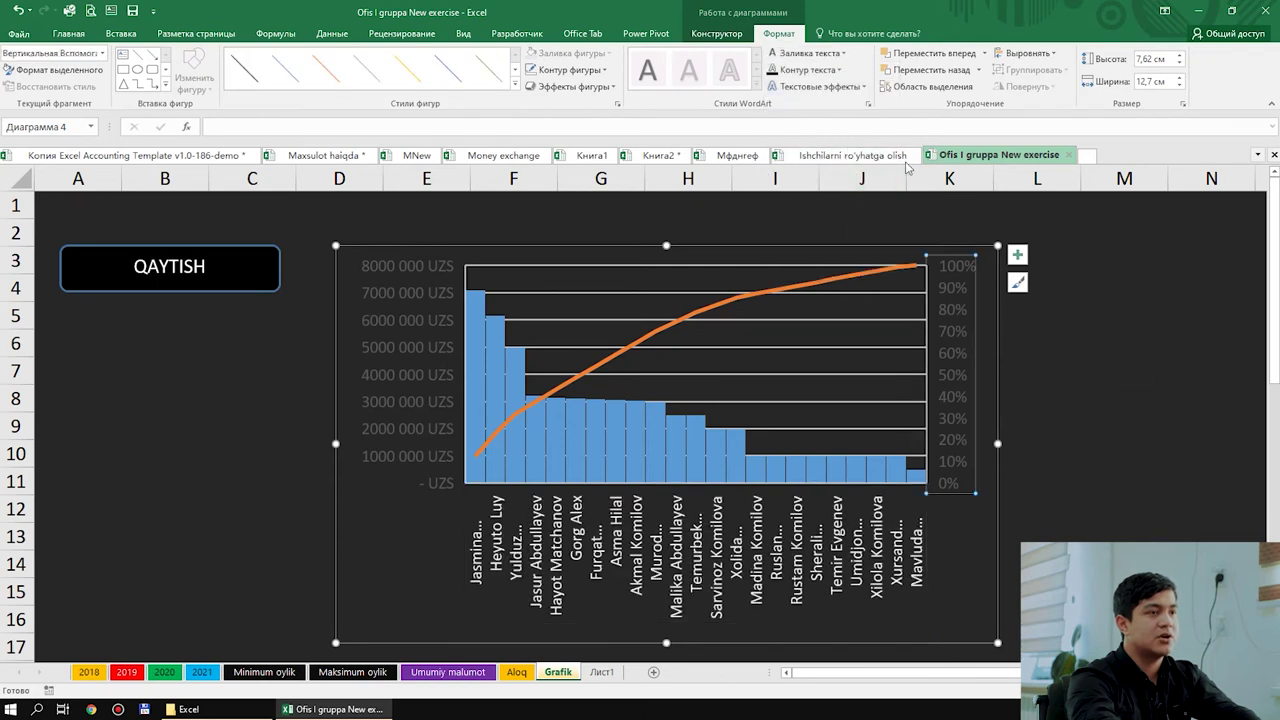
click(785, 55)
click(362, 360)
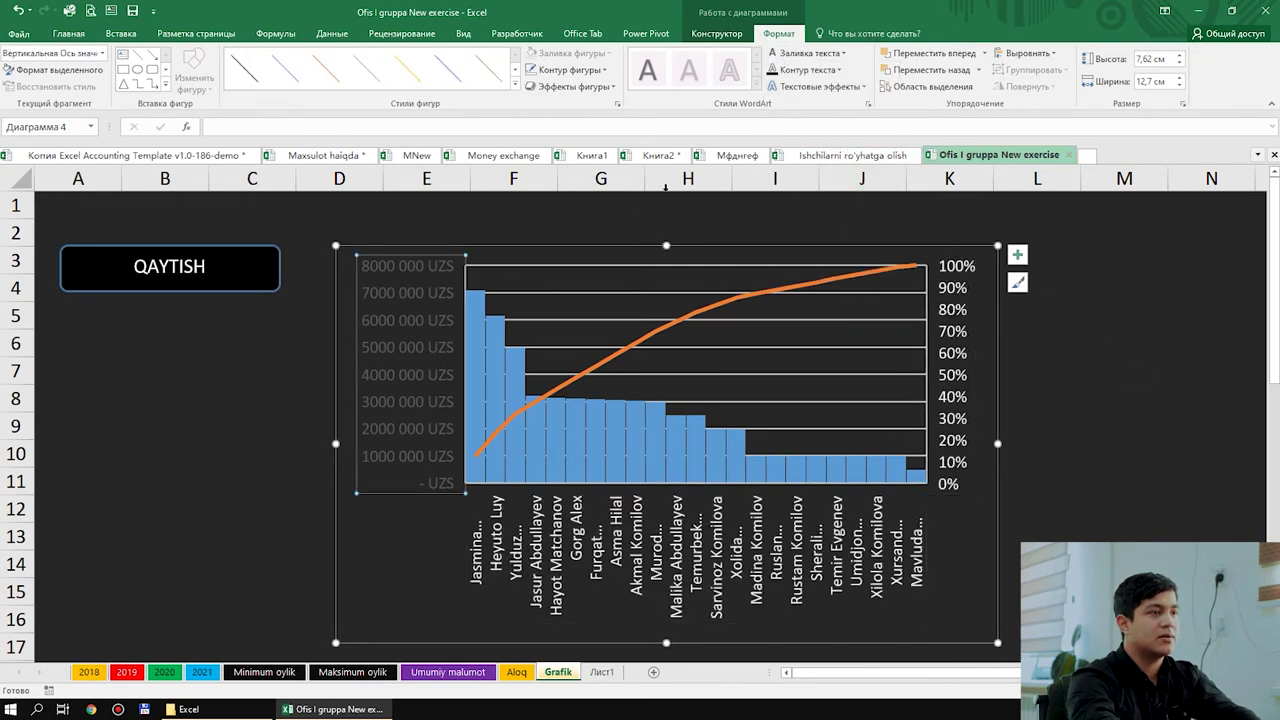
click(785, 55)
click(1211, 287)
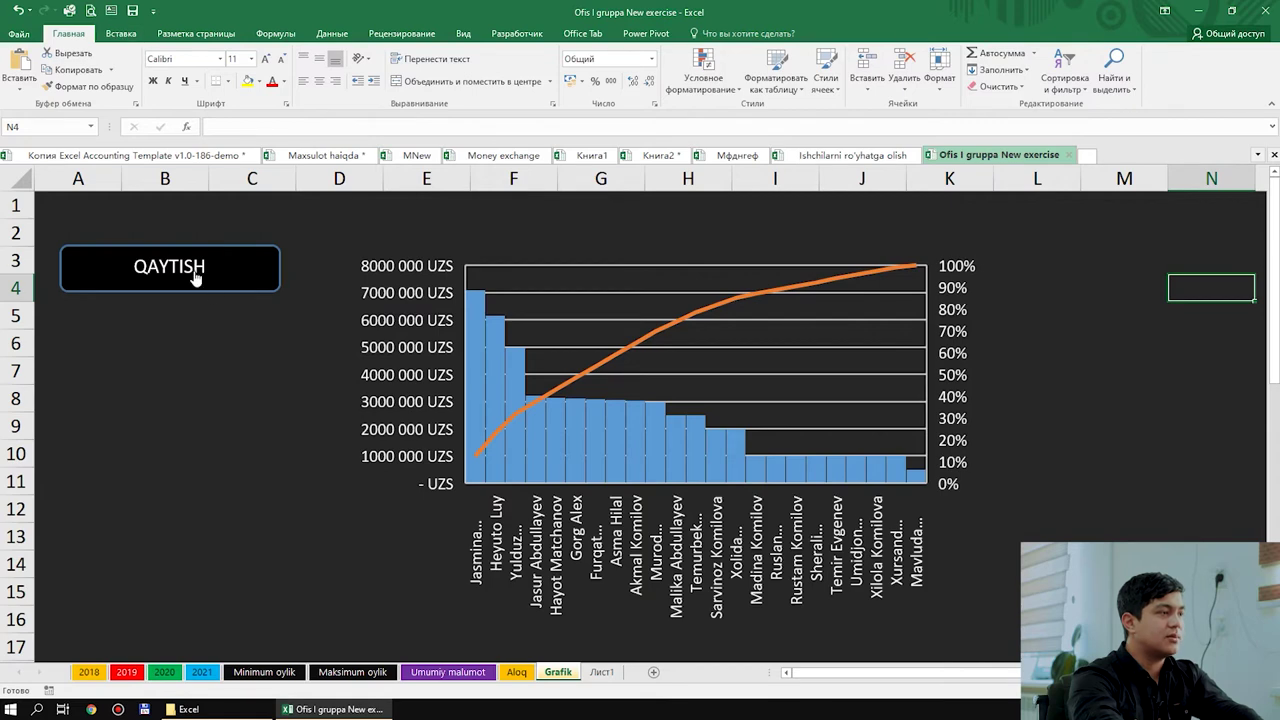
Step: Hyperlink the QAYTISH button to the '2019' sheet in this document, then follow the link to test it
right_click(229, 271)
key(Escape)
click(245, 360)
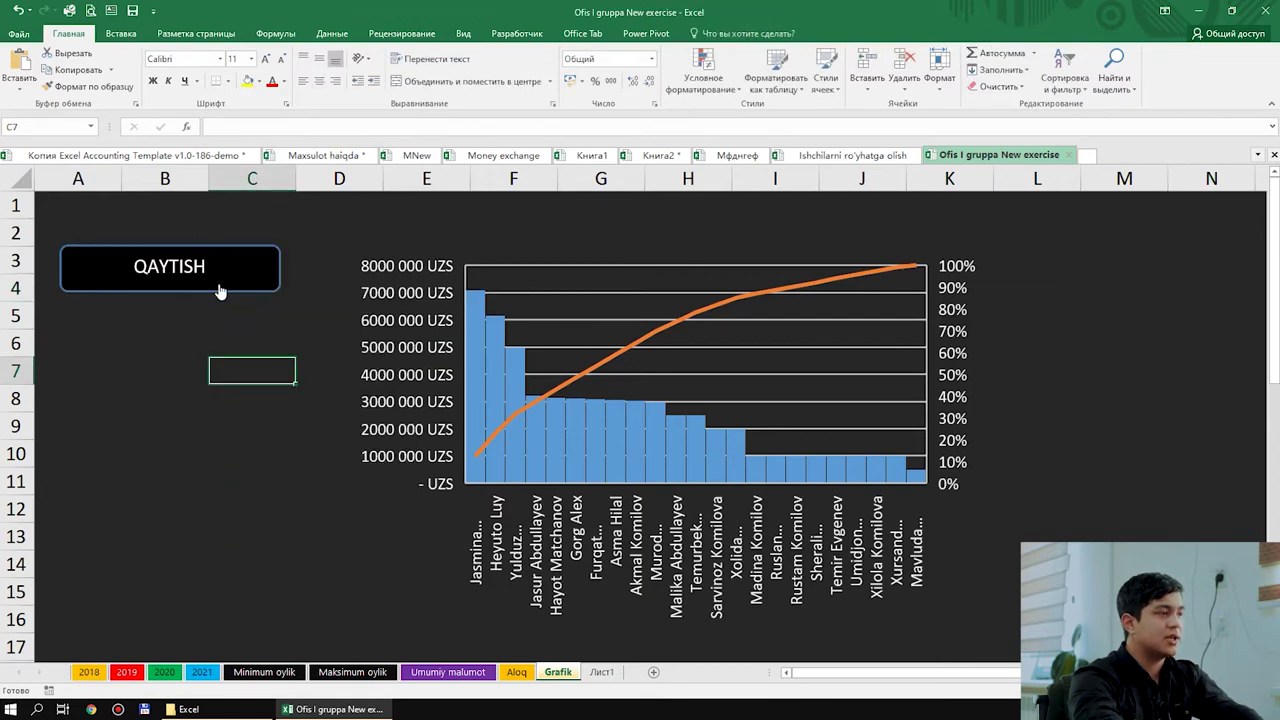
right_click(221, 289)
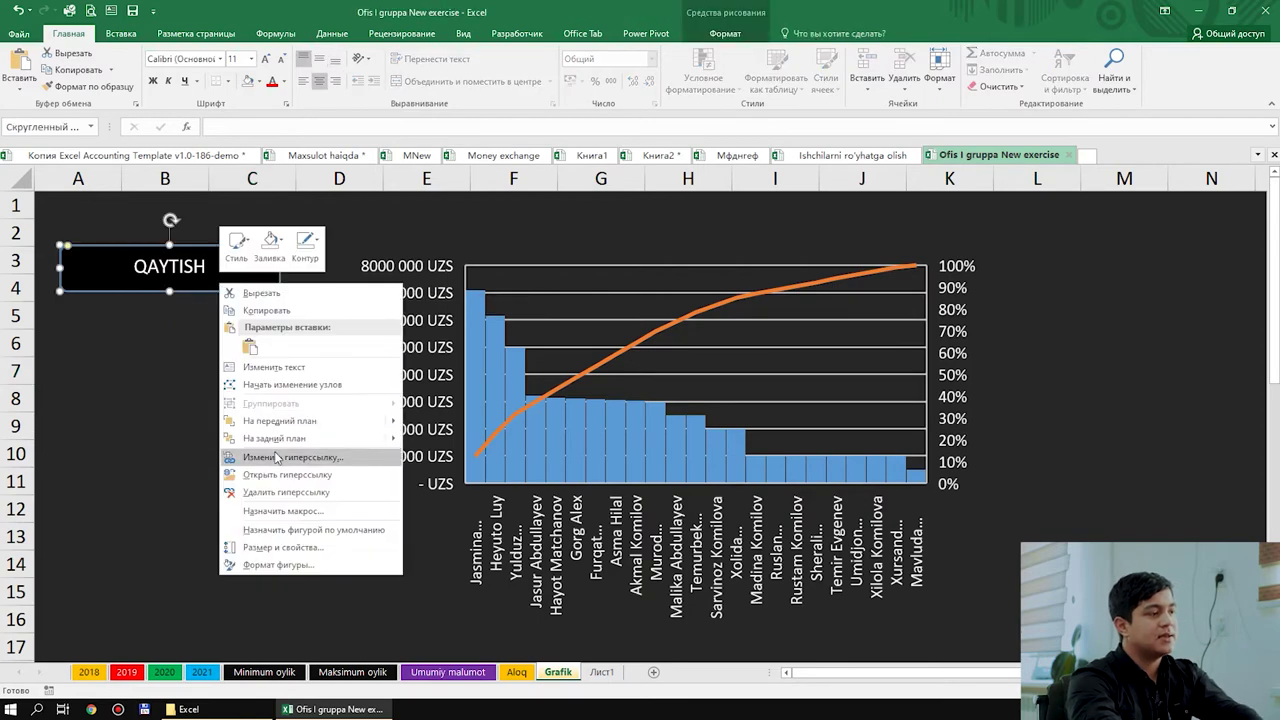
click(276, 458)
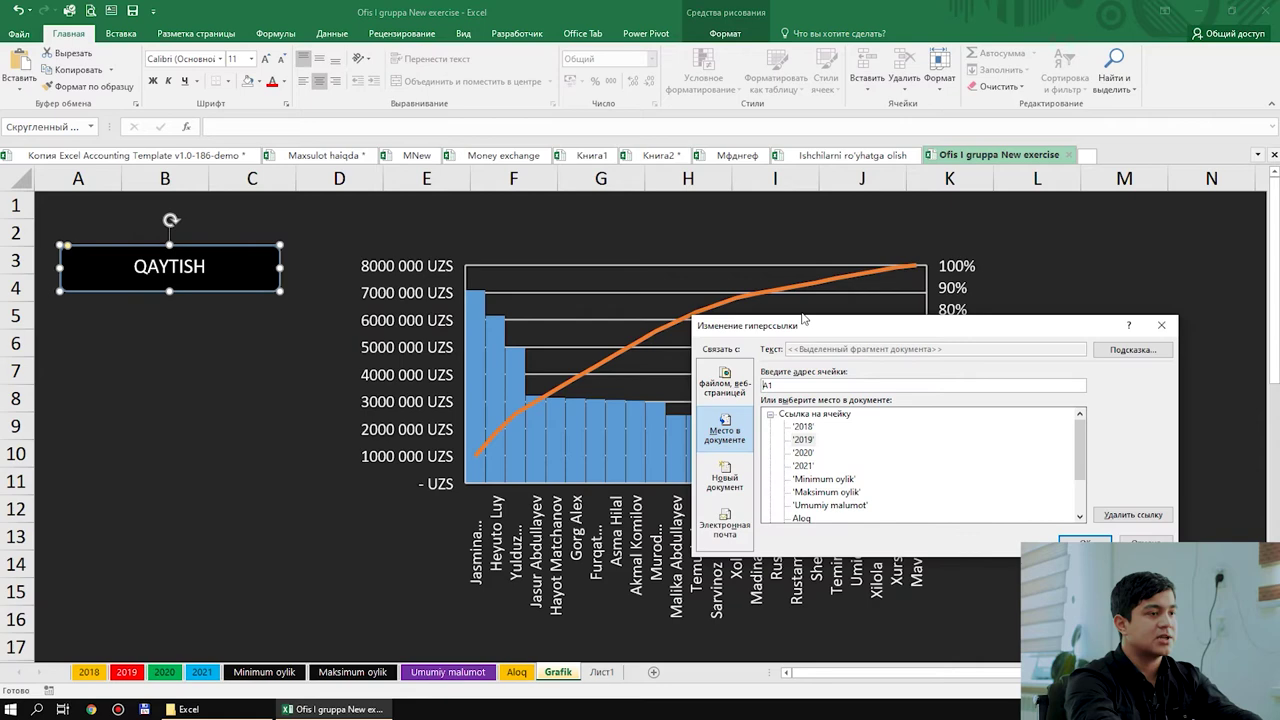
drag(803, 319, 709, 256)
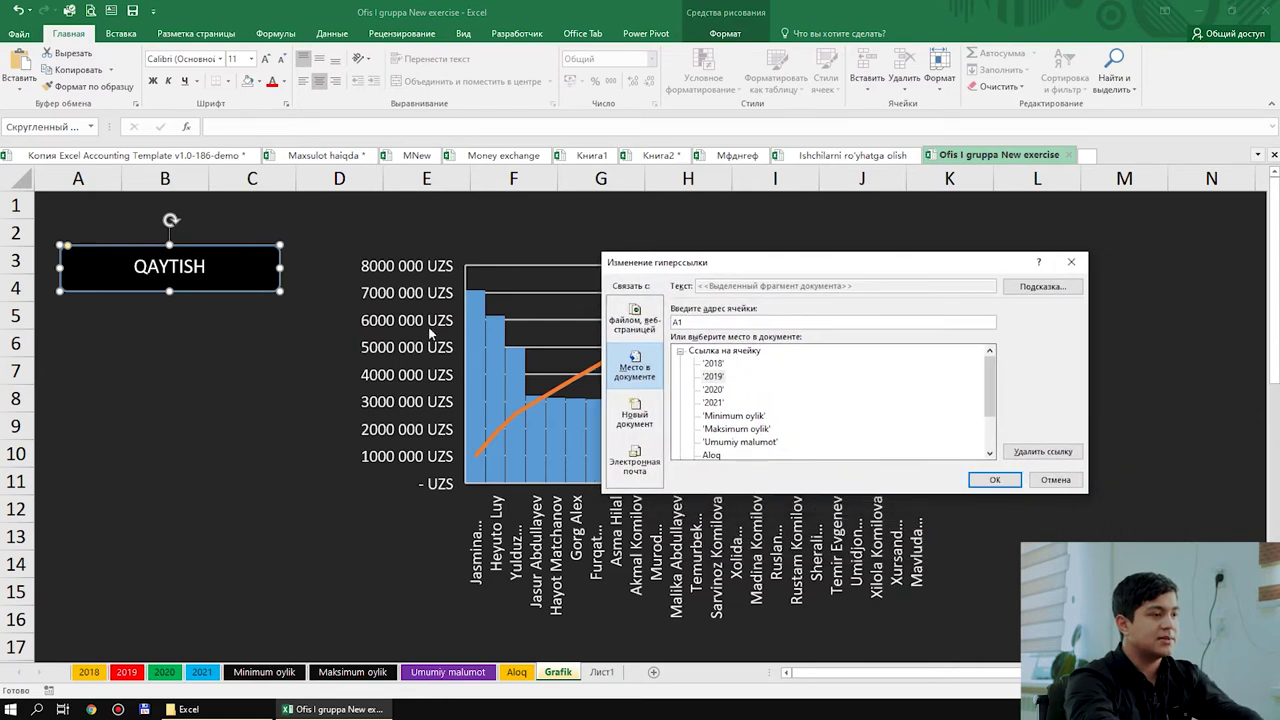
double_click(712, 376)
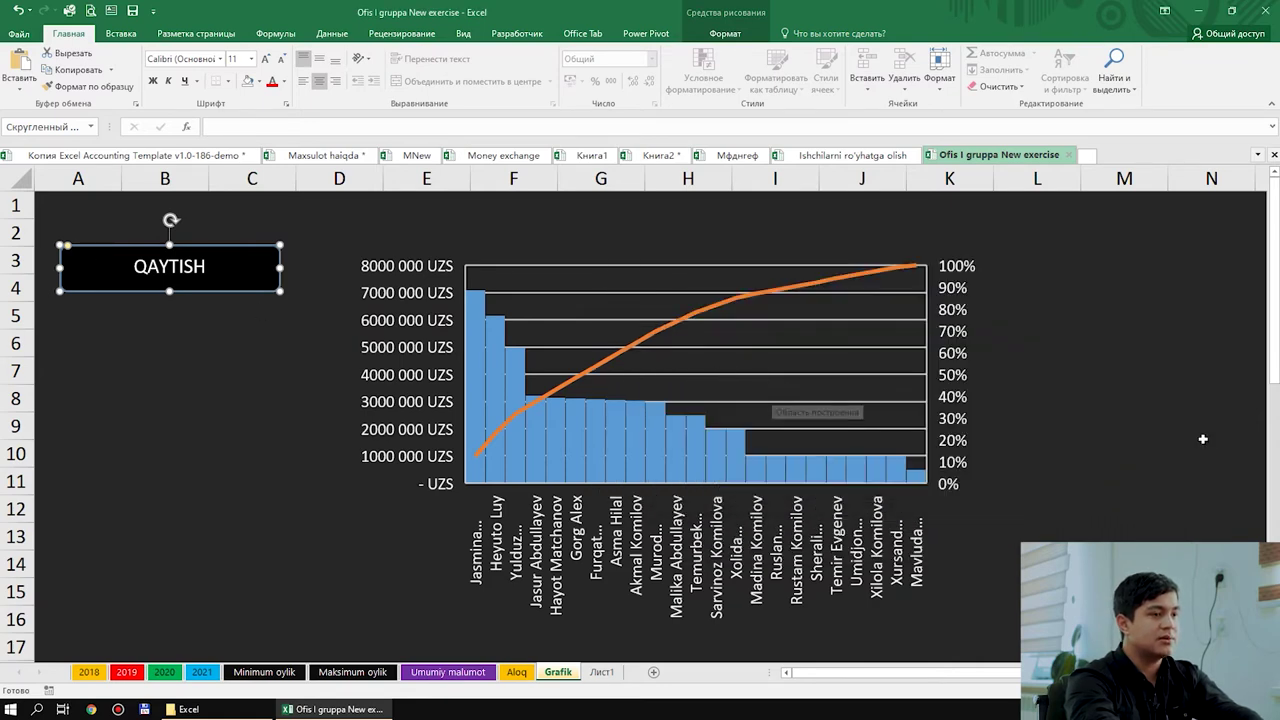
click(1205, 448)
click(188, 298)
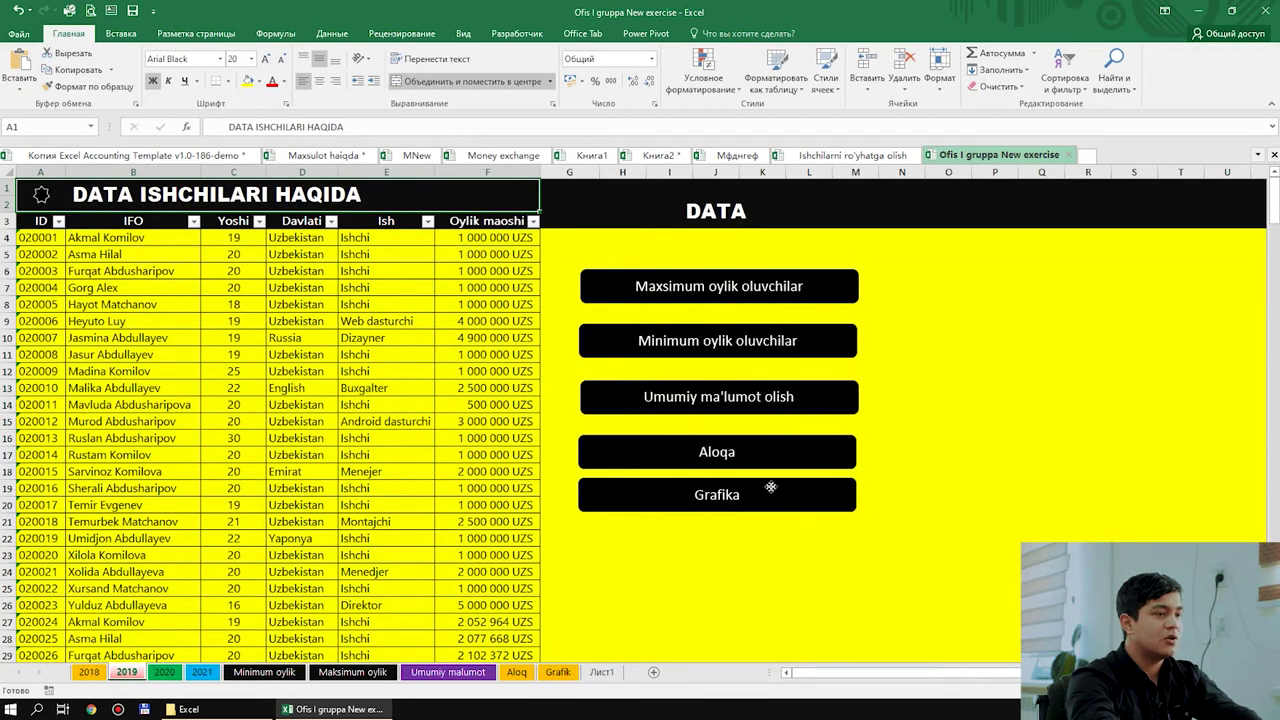
Step: Move the Grafika button a few pixels lower to match the other dashboard buttons
right_click(770, 488)
click(754, 476)
drag(754, 476, 754, 479)
key(Escape)
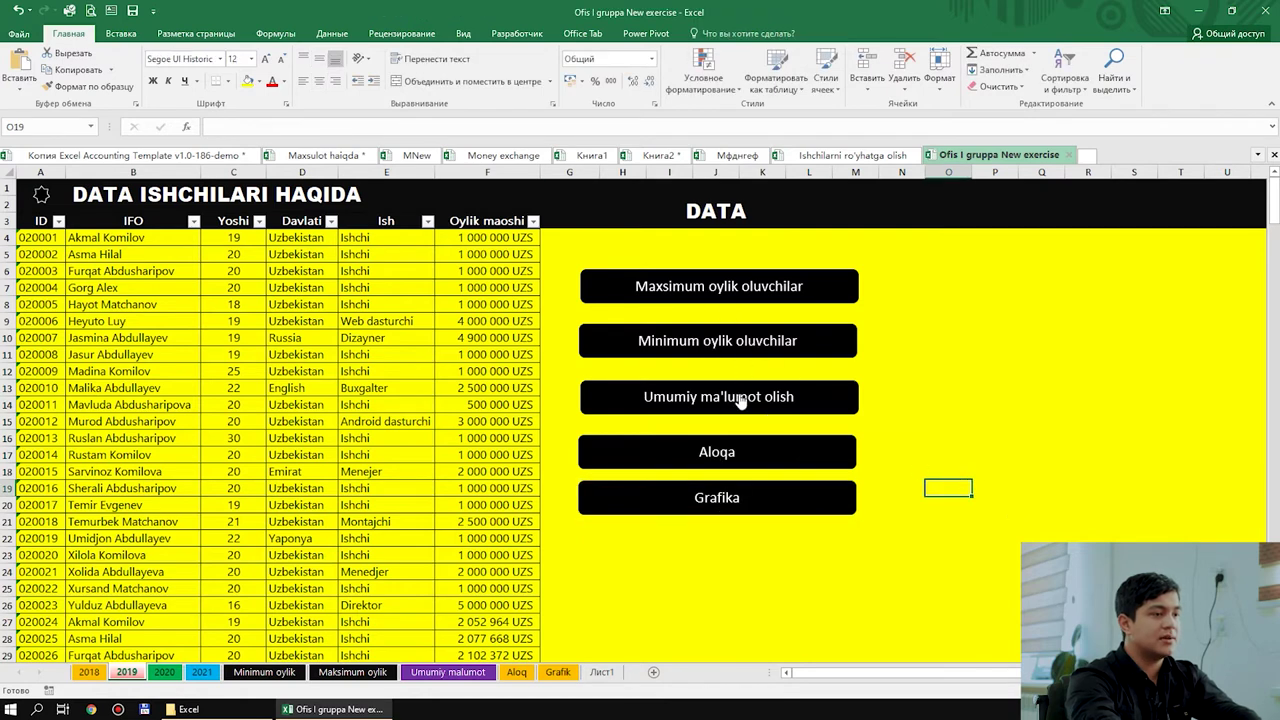
right_click(804, 490)
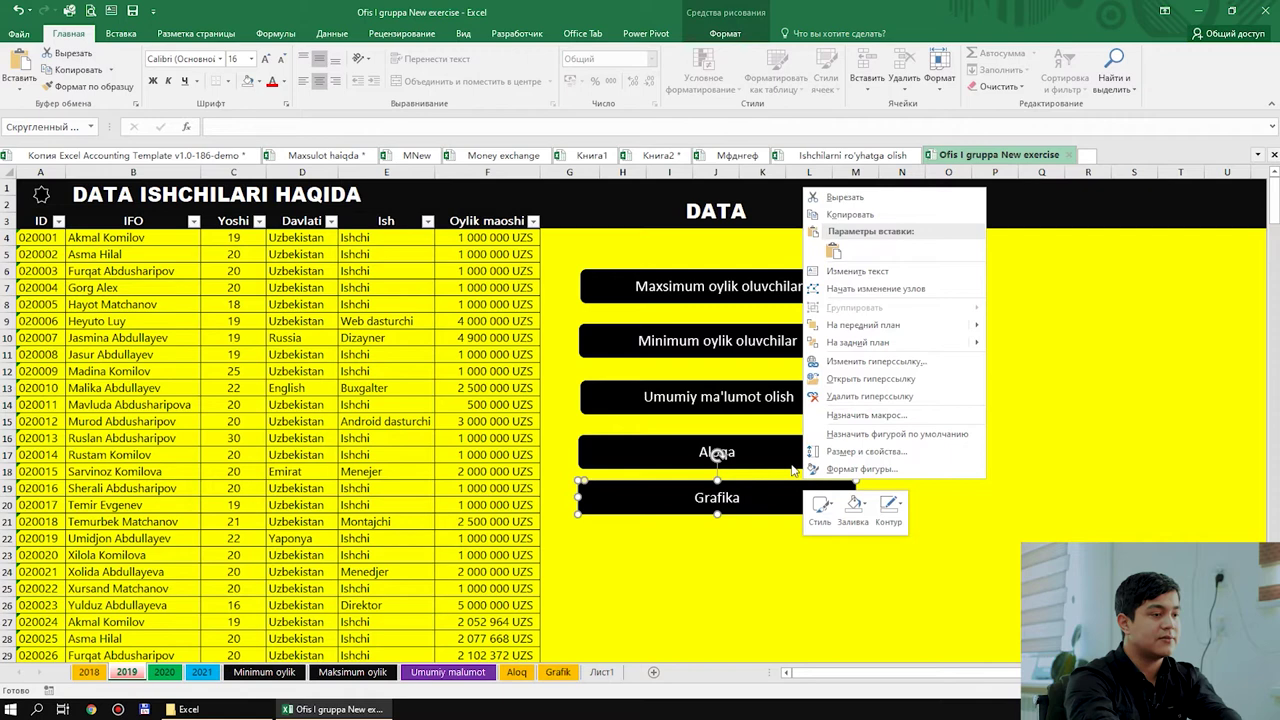
drag(772, 481, 772, 484)
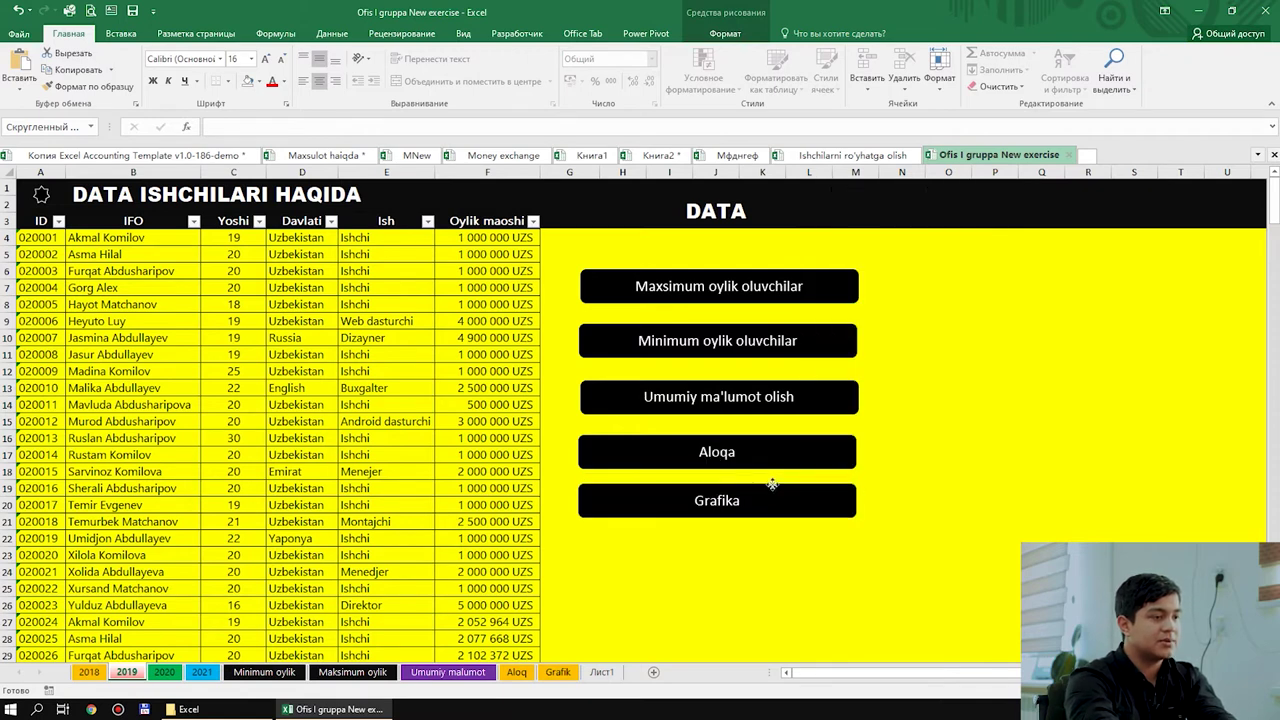
click(995, 454)
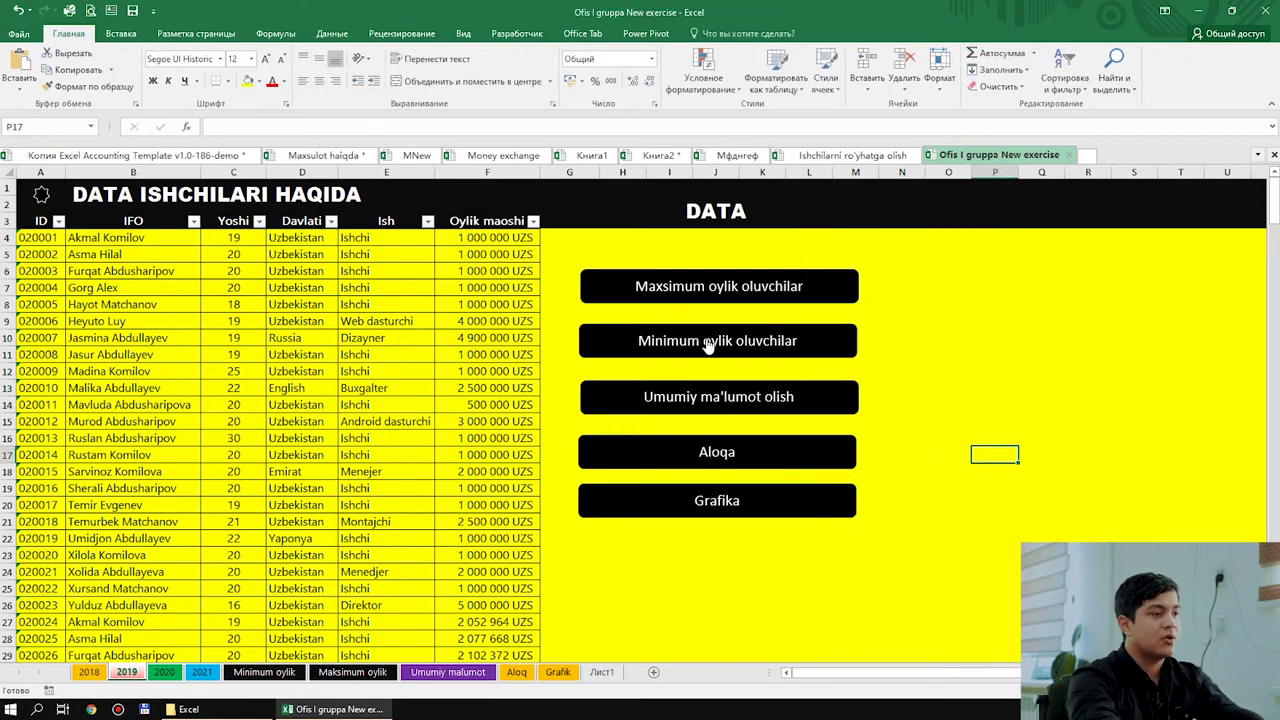
Step: Copy the Umumiy malumot information text into a merged B6:M25 cell on Лист1
click(712, 404)
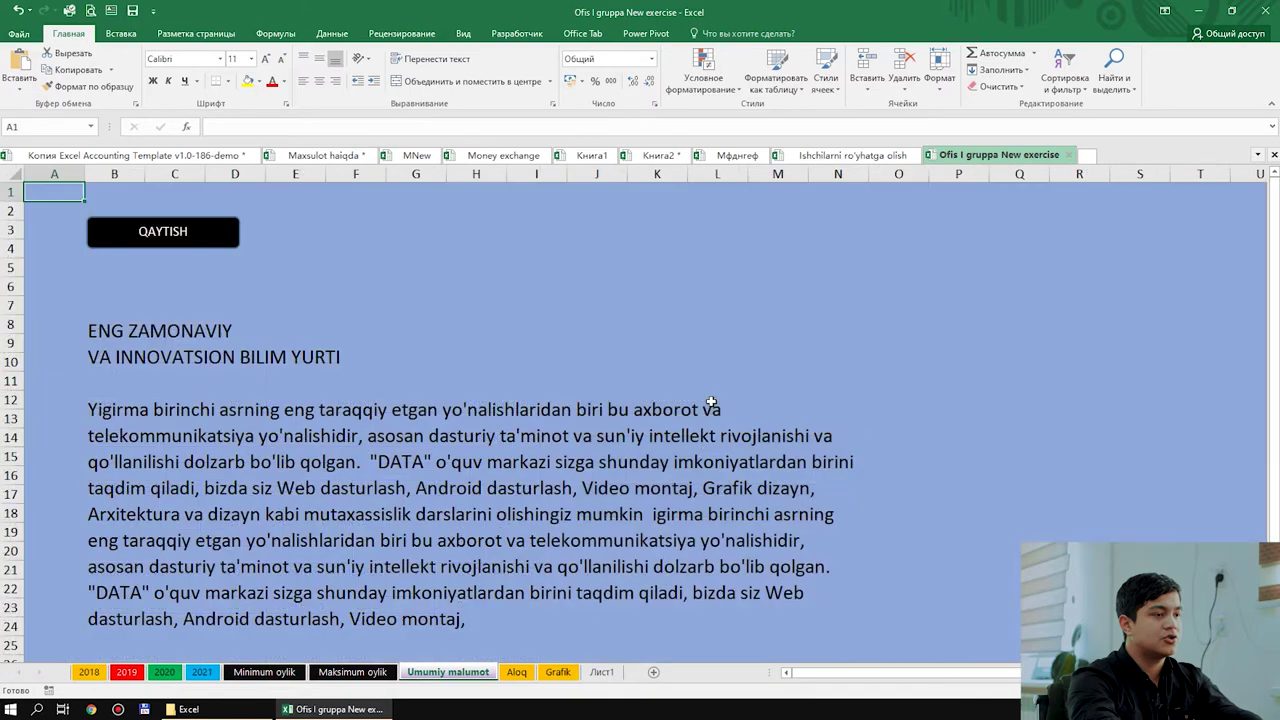
double_click(432, 390)
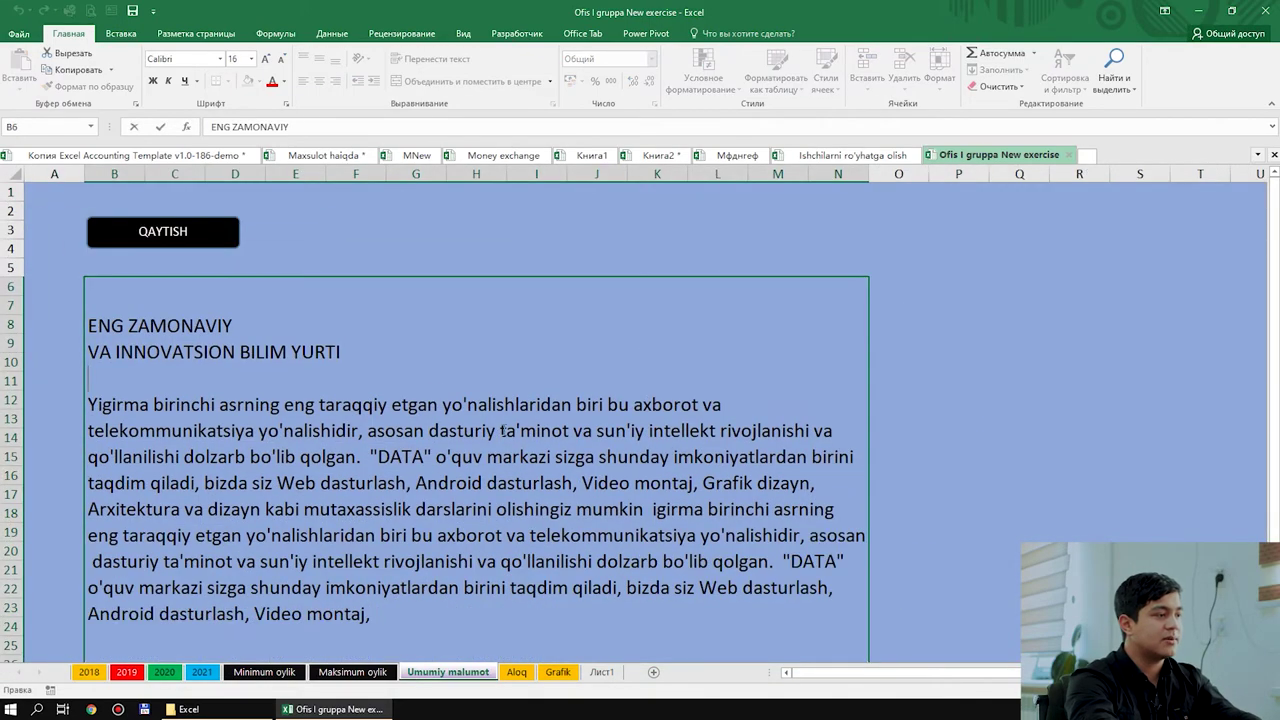
drag(403, 641, 100, 290)
key(ctrl+c)
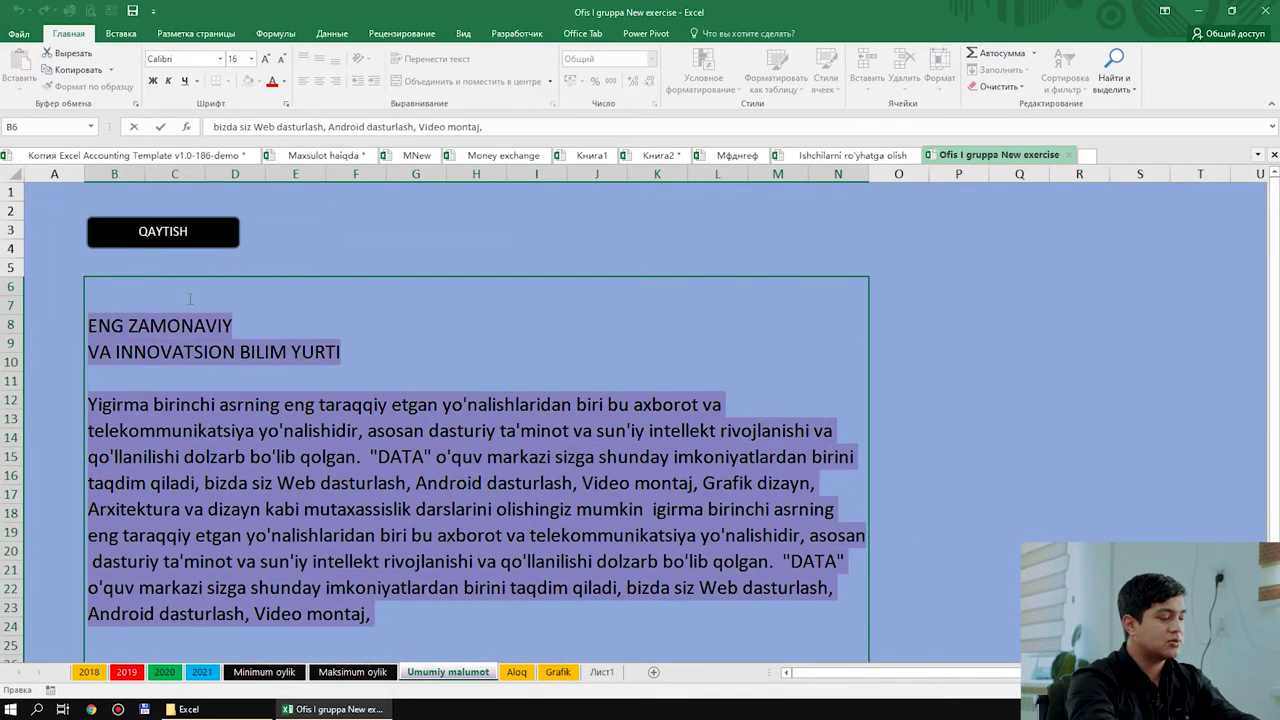
click(1079, 418)
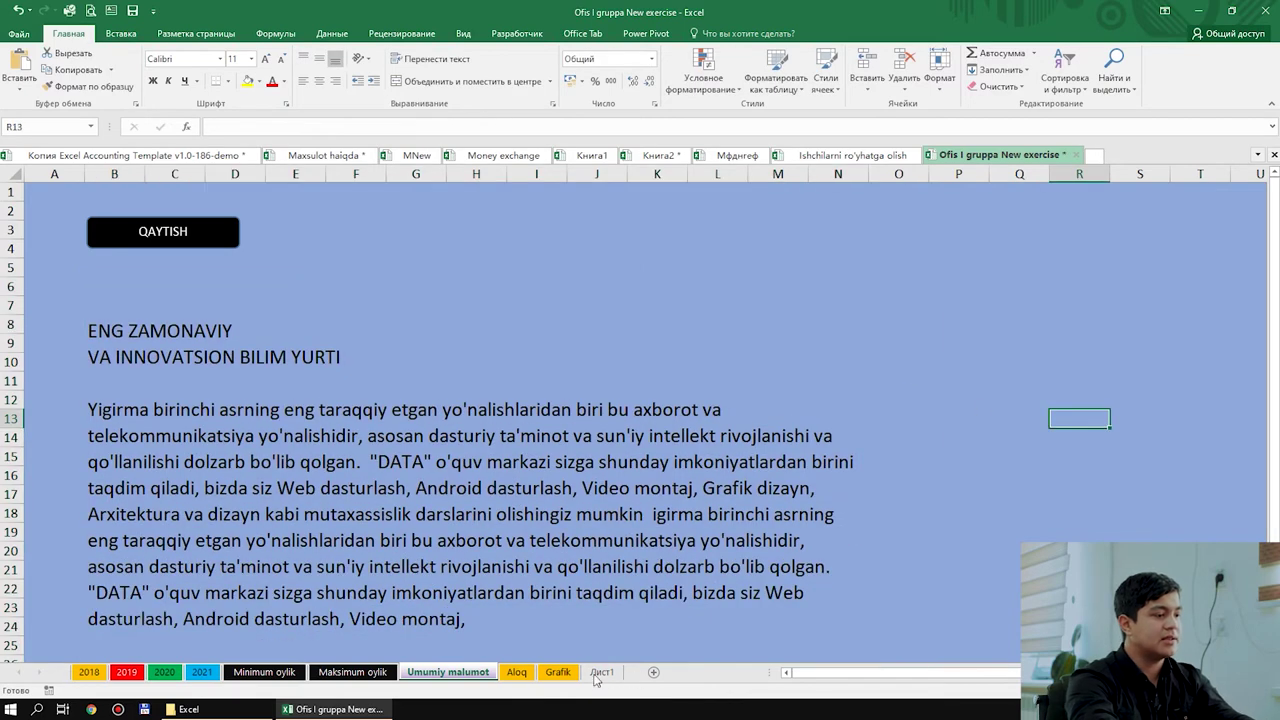
click(601, 672)
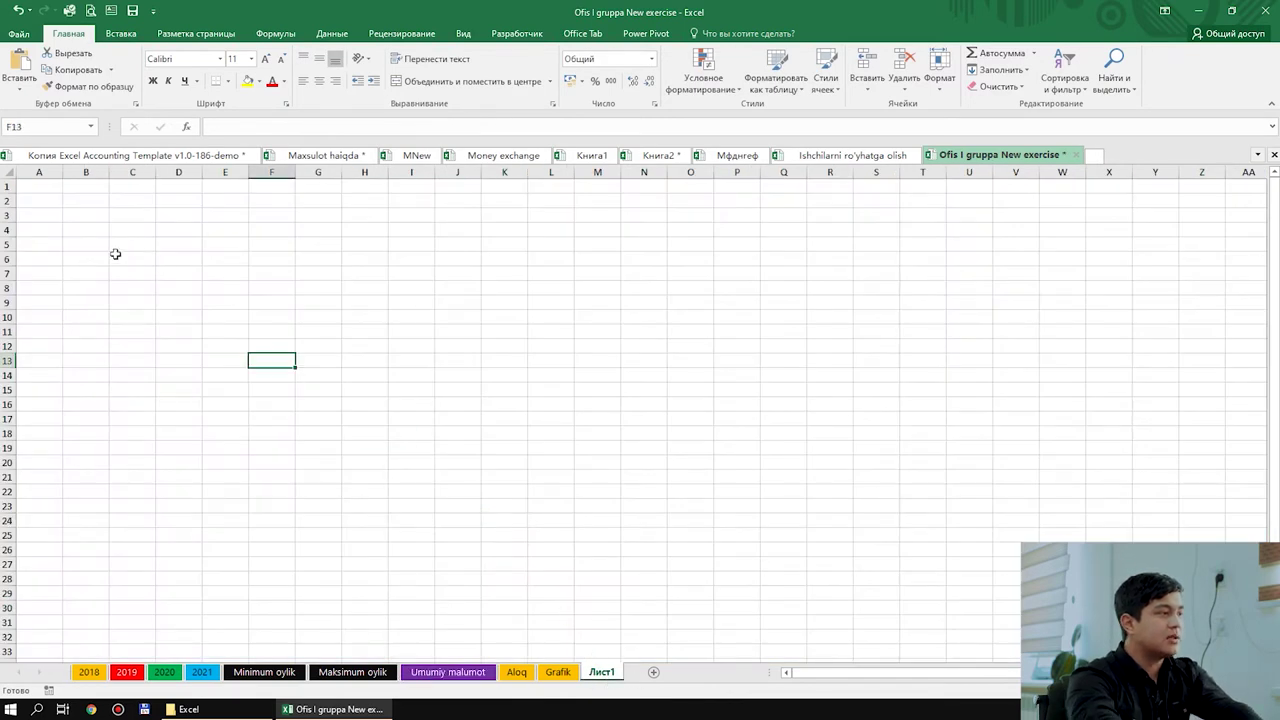
drag(99, 260, 607, 540)
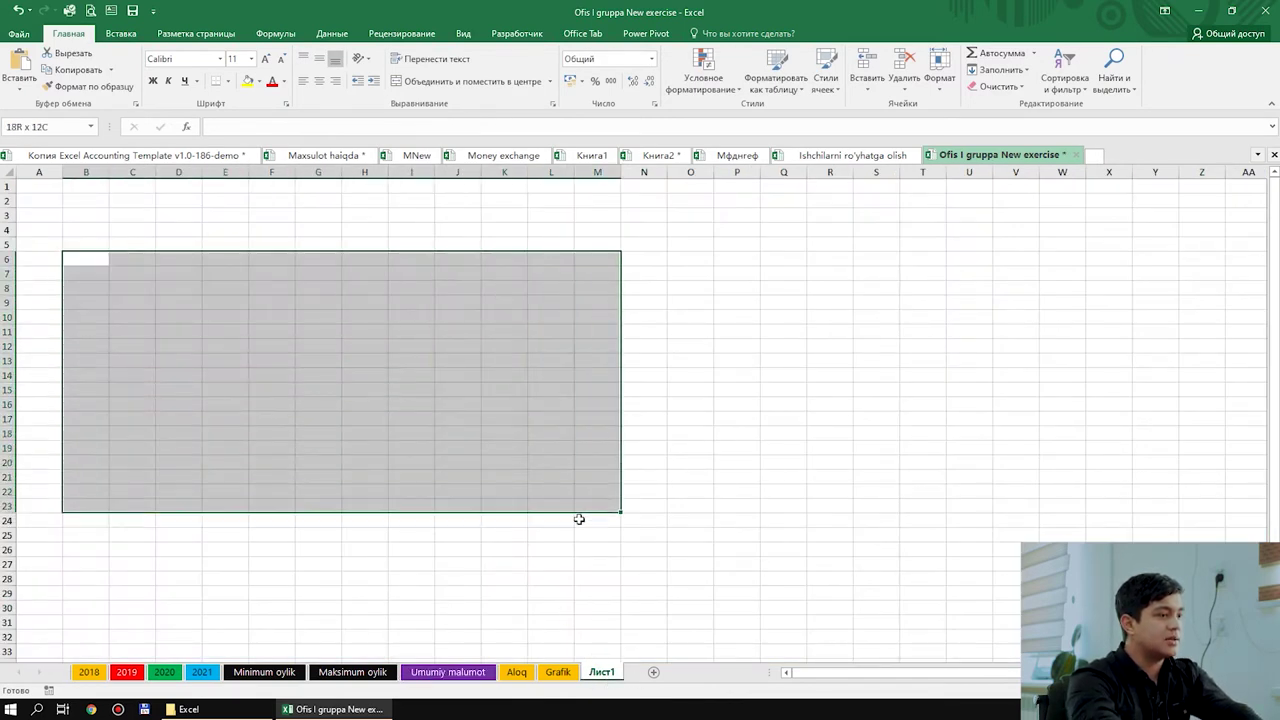
click(470, 81)
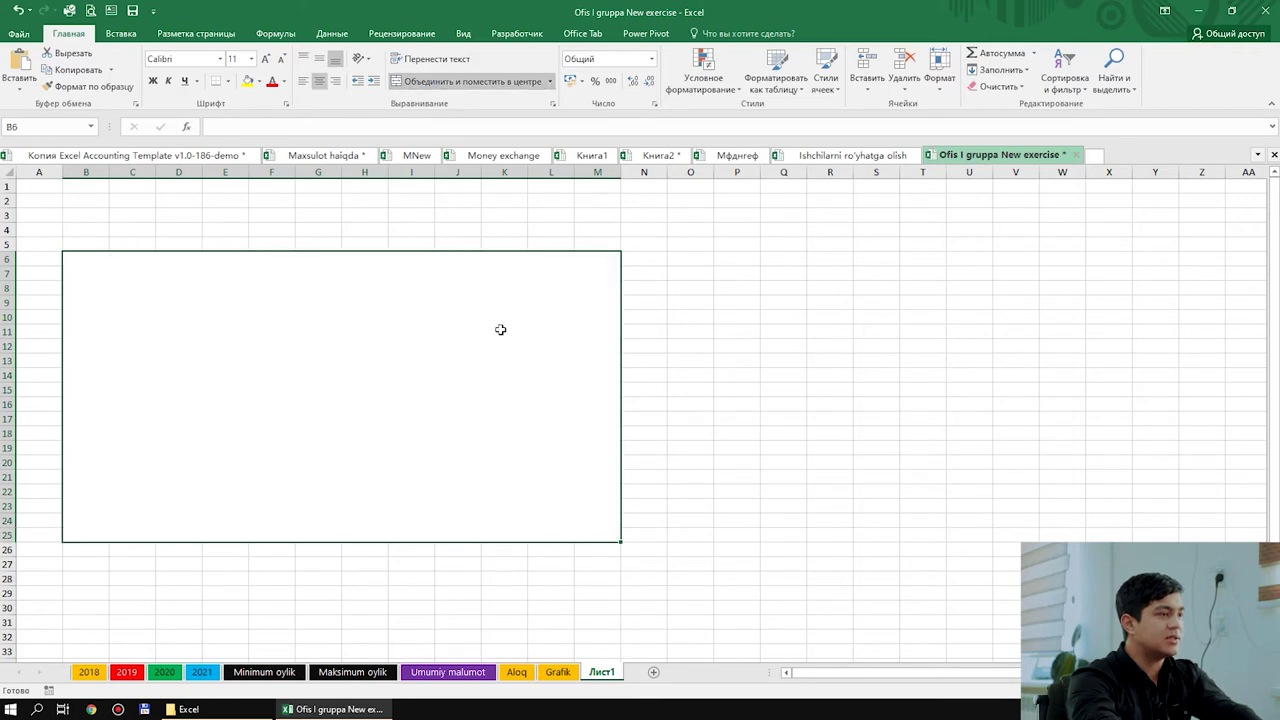
double_click(502, 330)
key(ctrl+v)
click(808, 420)
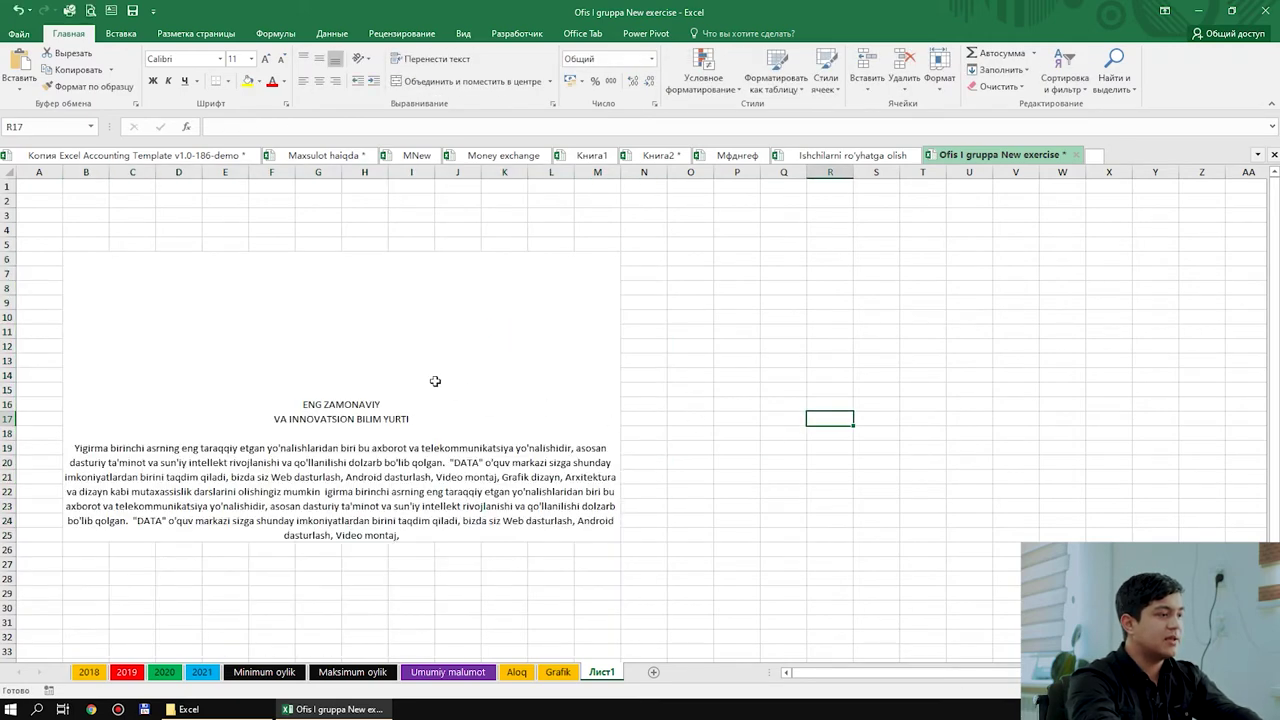
Step: Align the merged text block middle-left and increase its font size two steps
click(434, 380)
click(320, 63)
click(303, 81)
click(780, 403)
click(348, 269)
click(265, 58)
click(265, 58)
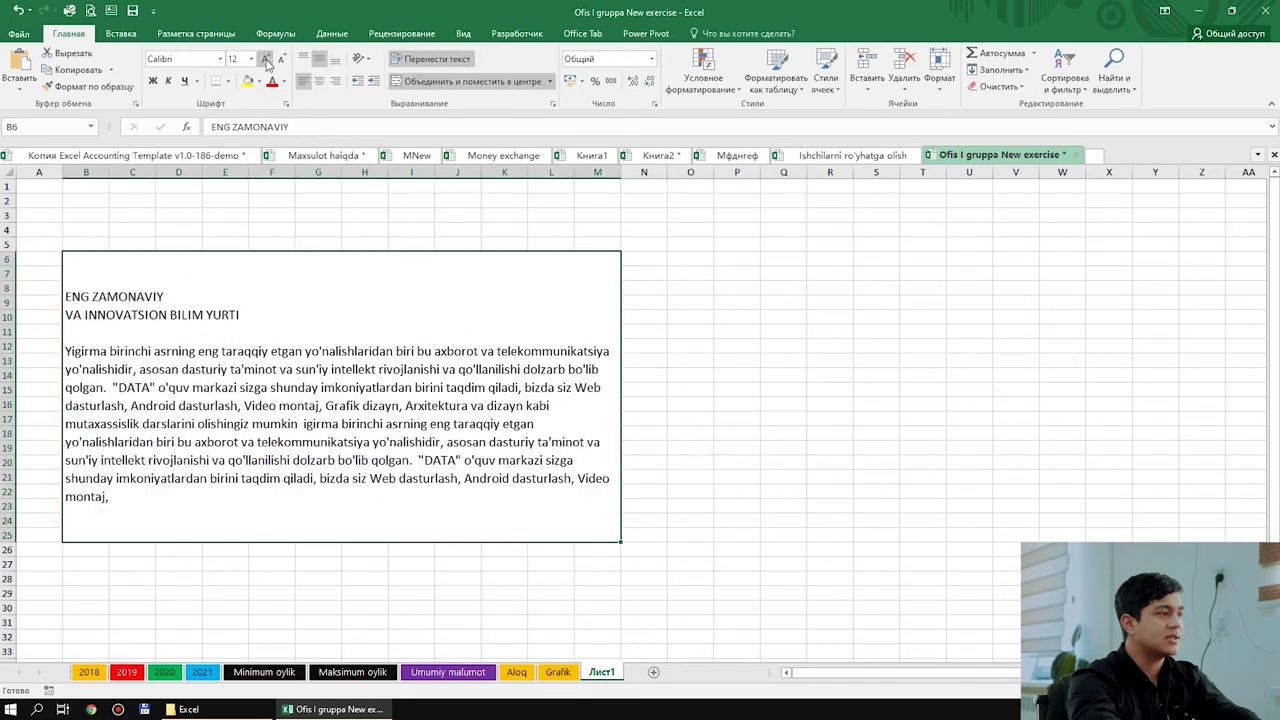
click(762, 459)
Step: Fill the whole Лист1 sheet yellow and enlarge the information text once more
key(ctrl+a)
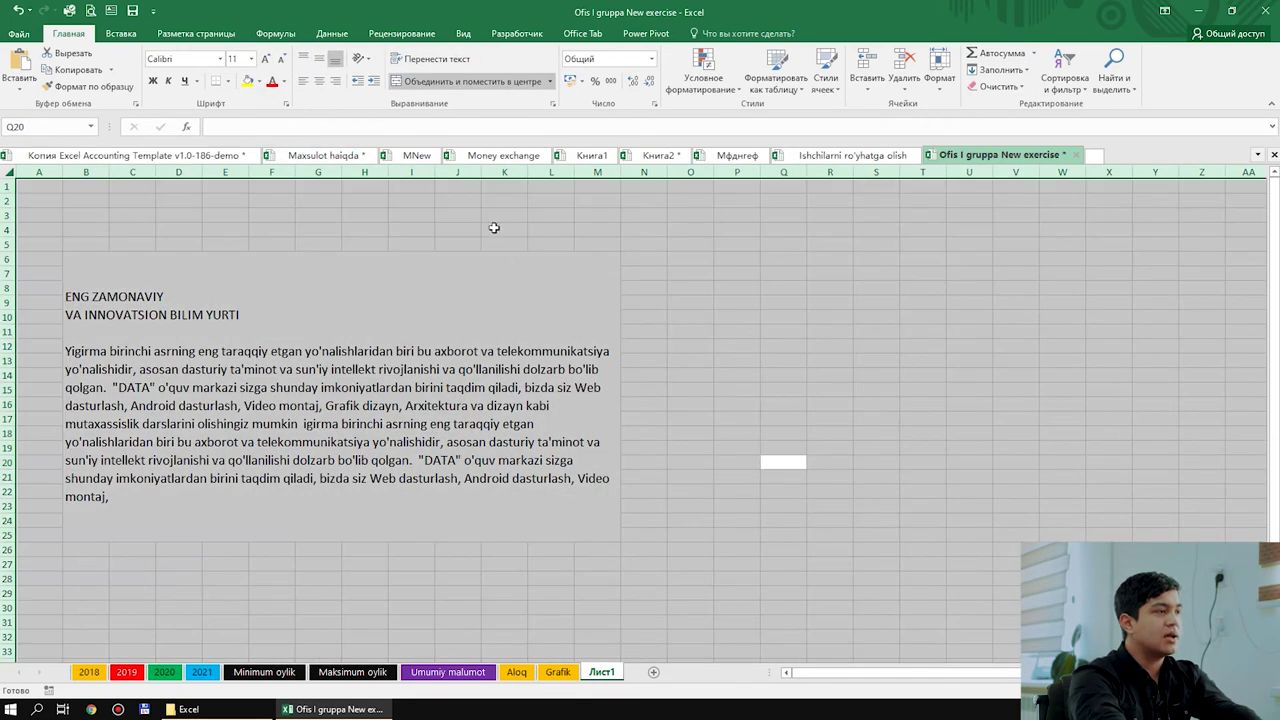
click(258, 81)
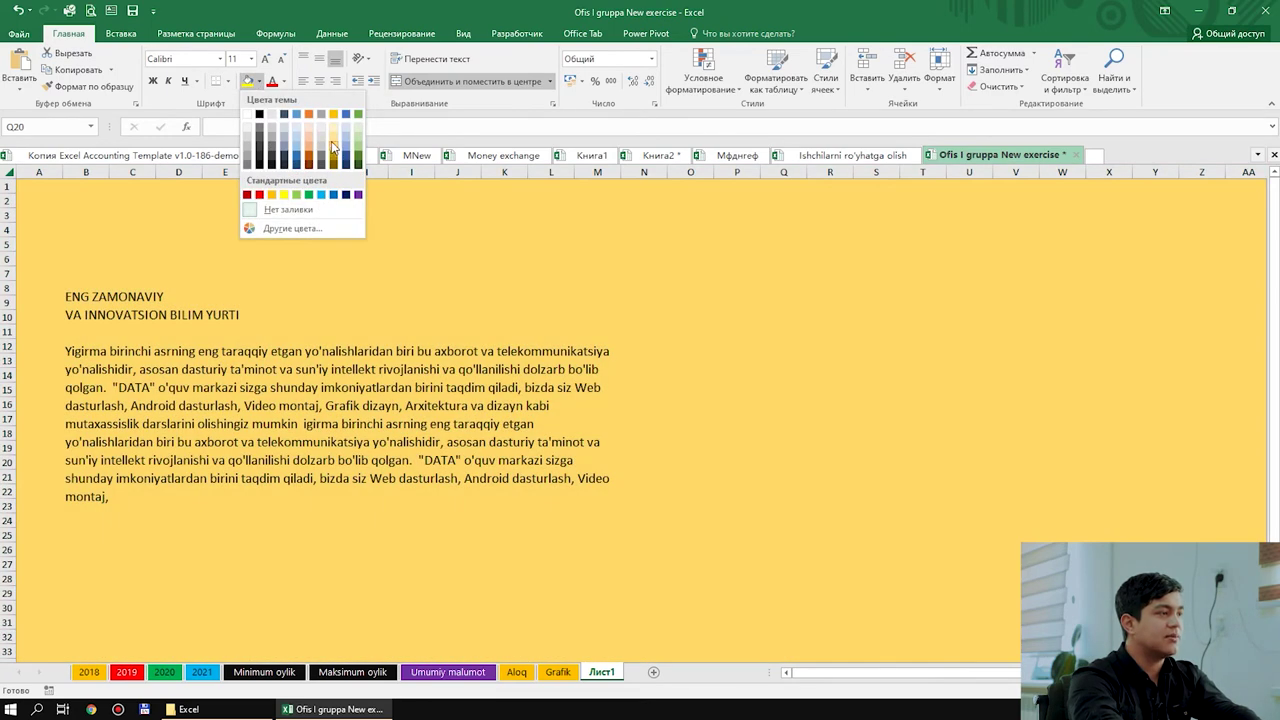
click(333, 148)
click(784, 462)
click(240, 262)
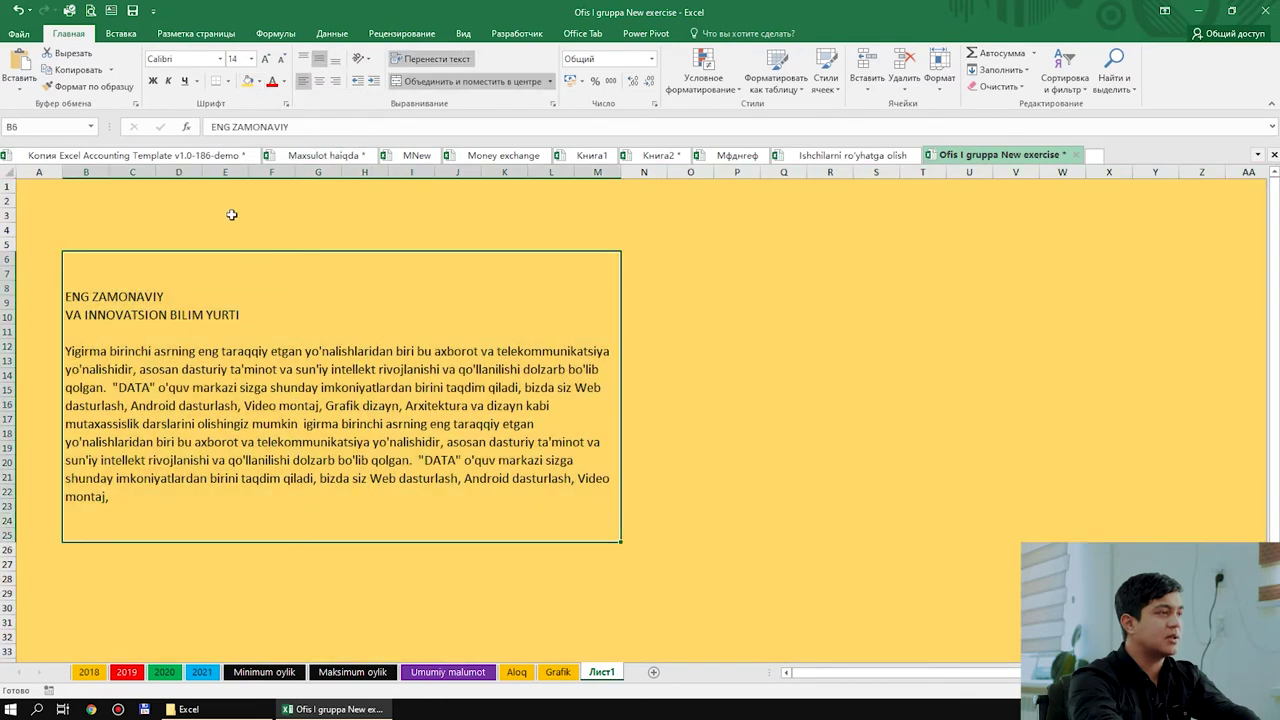
click(267, 62)
click(922, 564)
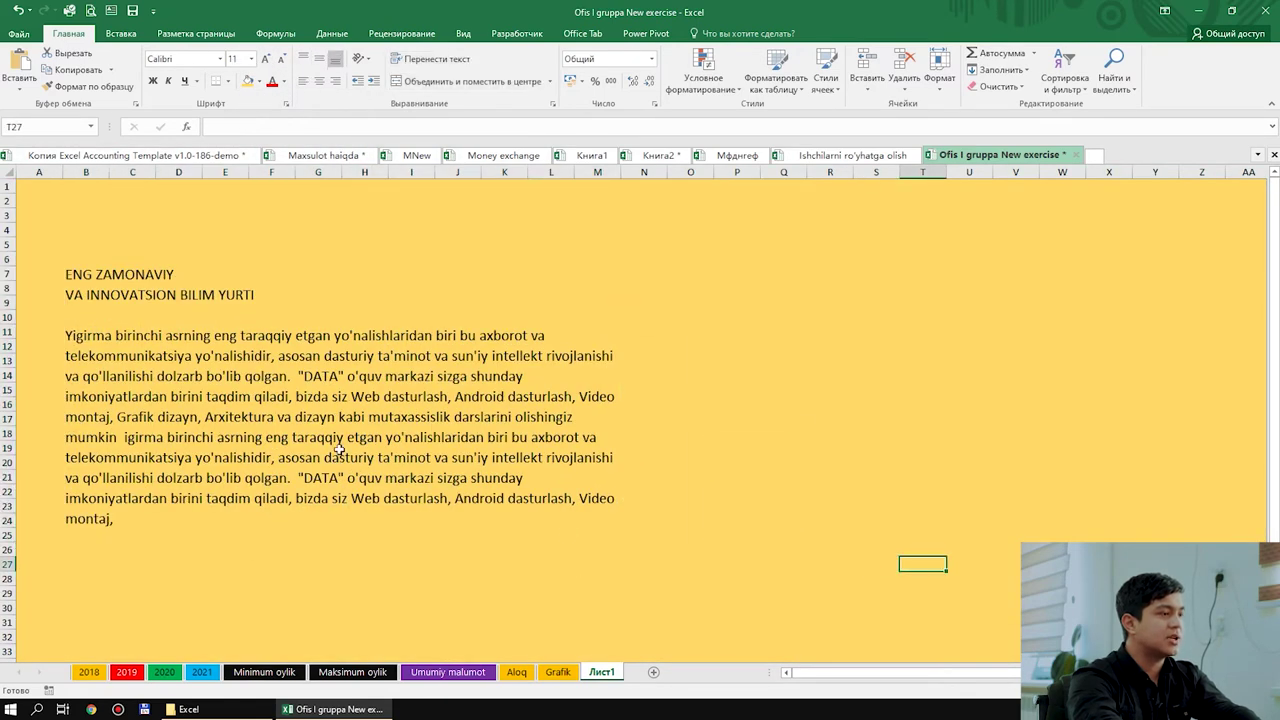
Step: Show Лист1 in print preview
click(786, 406)
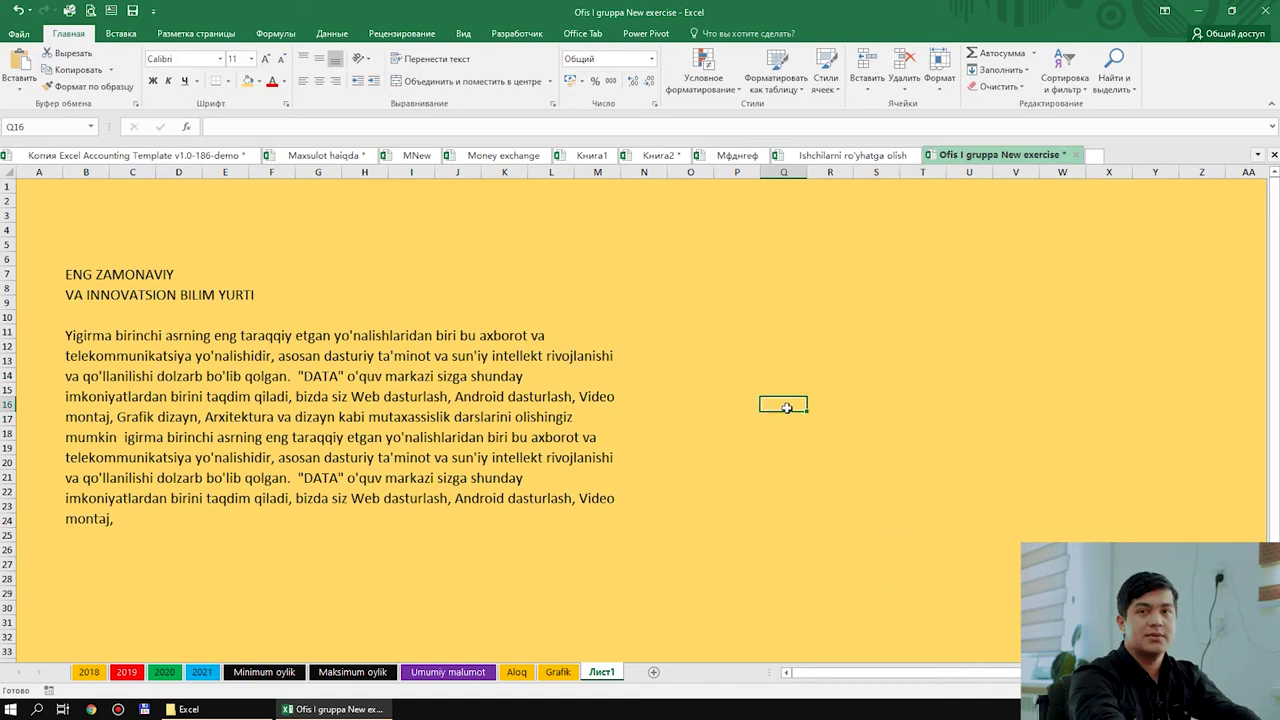
click(778, 550)
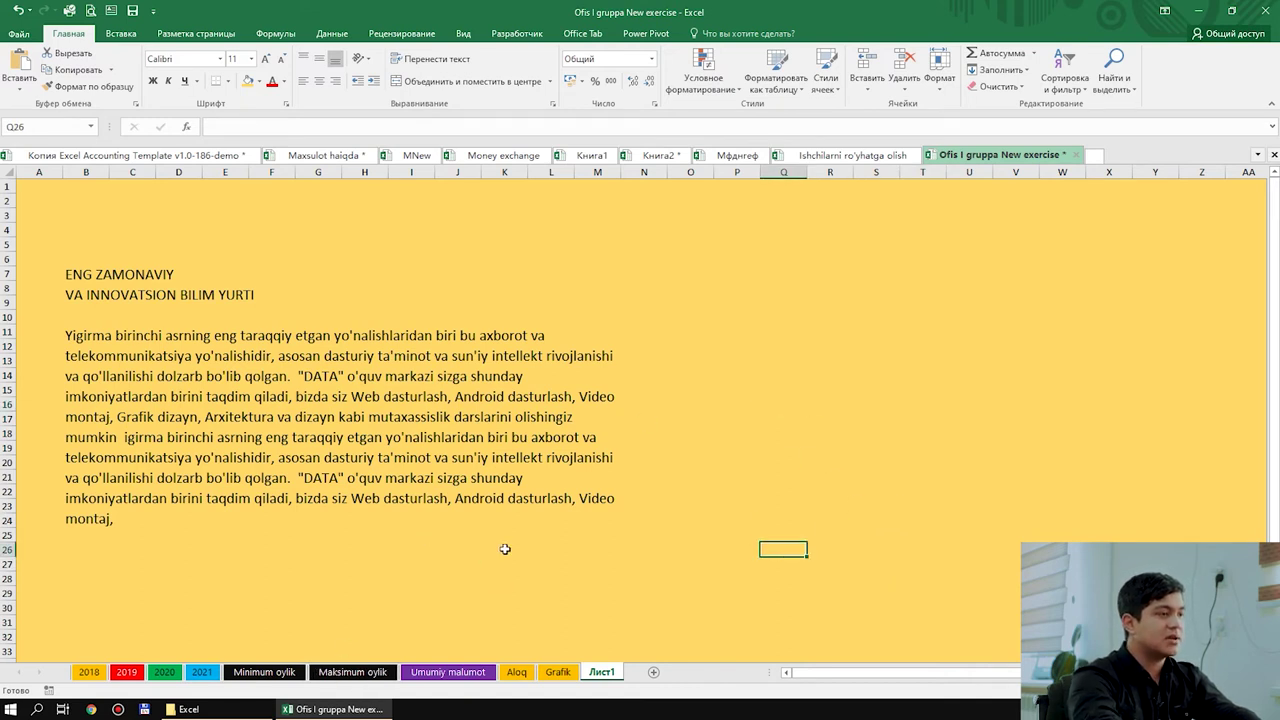
click(91, 14)
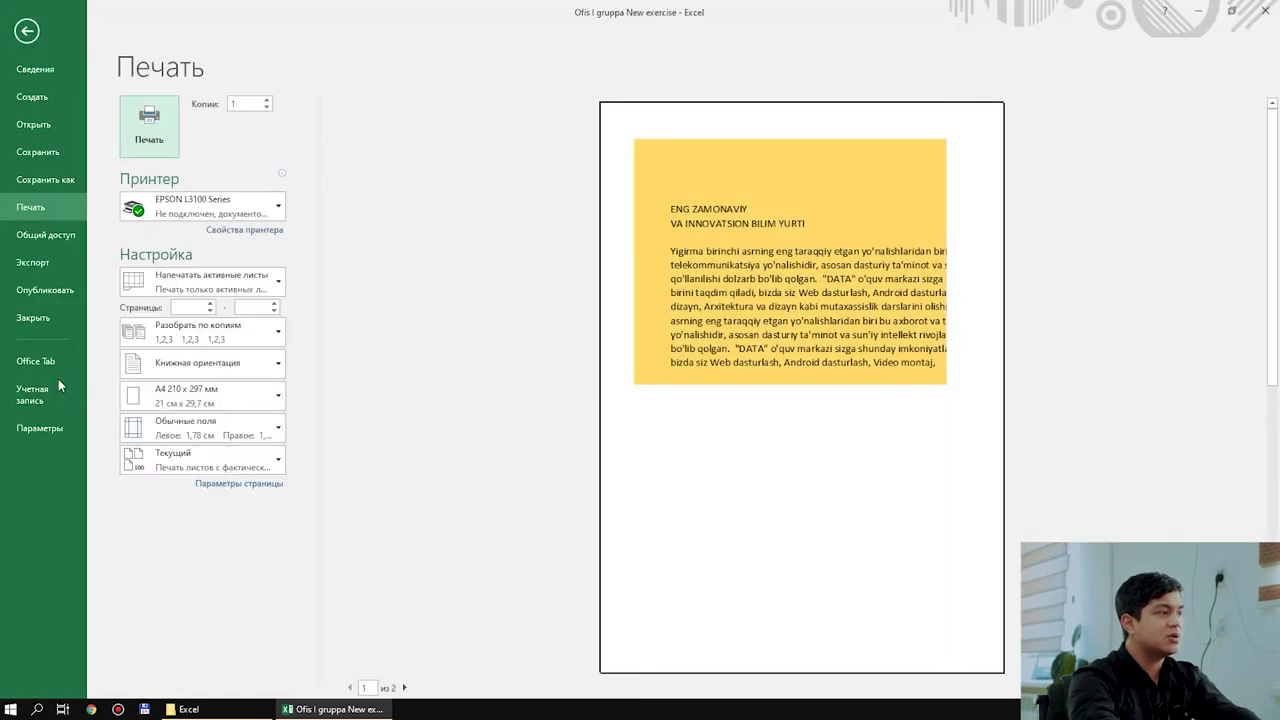
Step: Set Лист1's page to landscape orientation and leave print preview back to the sheet
click(277, 363)
click(275, 428)
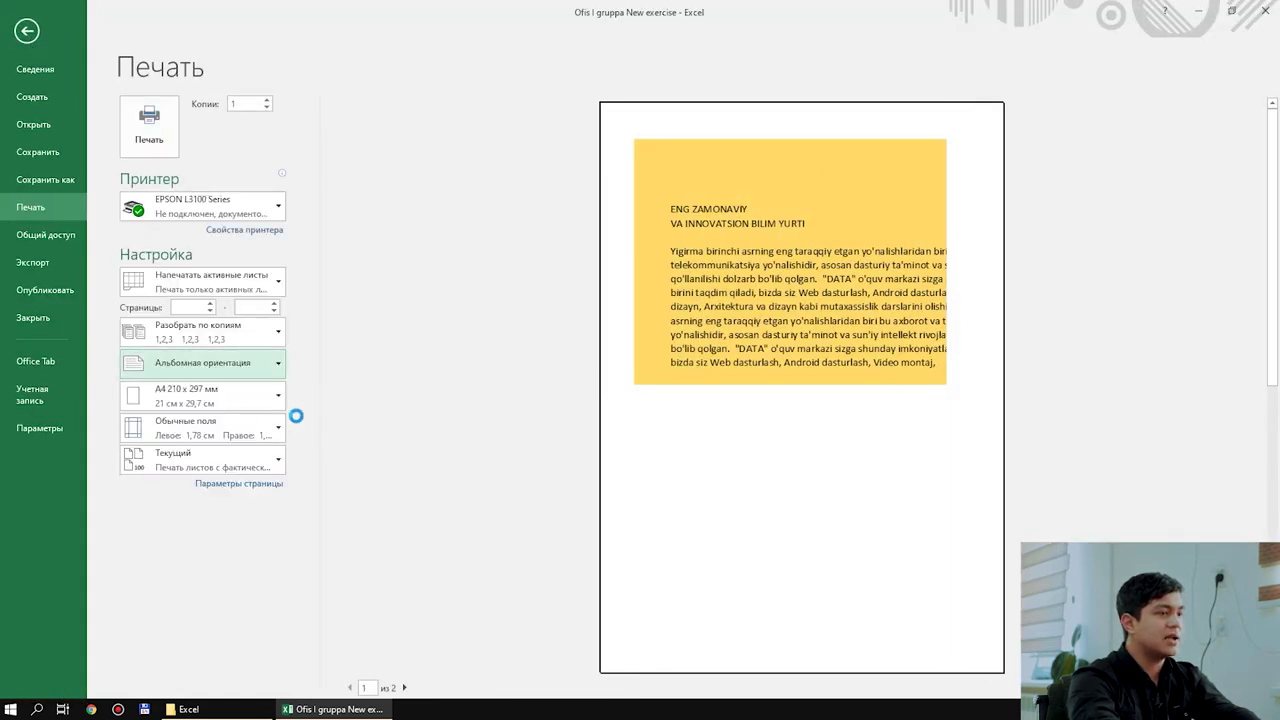
click(27, 31)
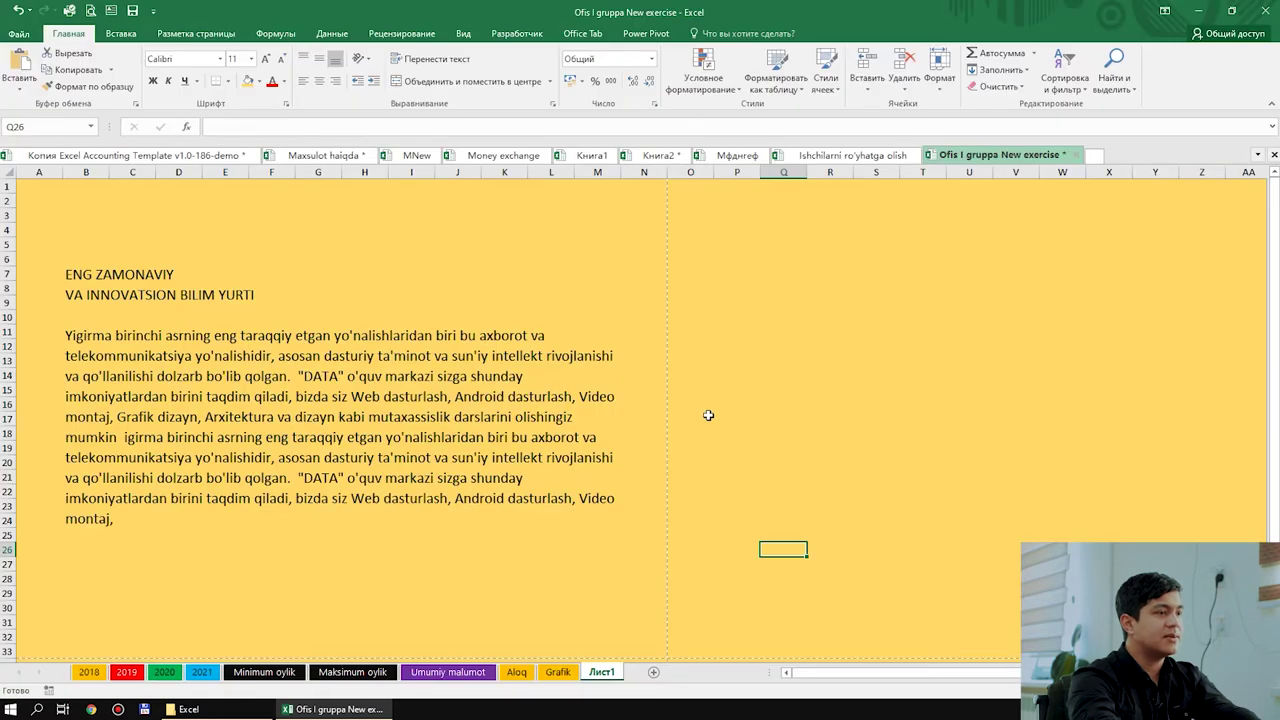
scroll(553, 408, down, 1)
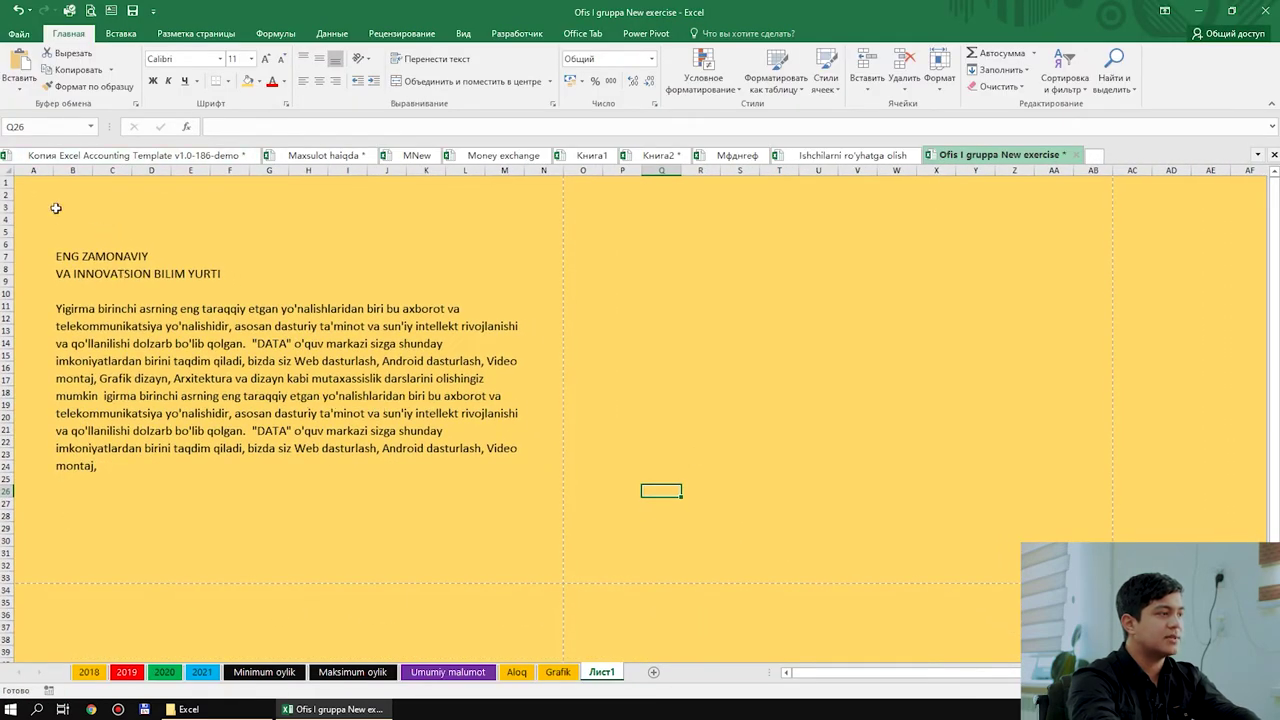
drag(22, 178, 543, 563)
click(818, 466)
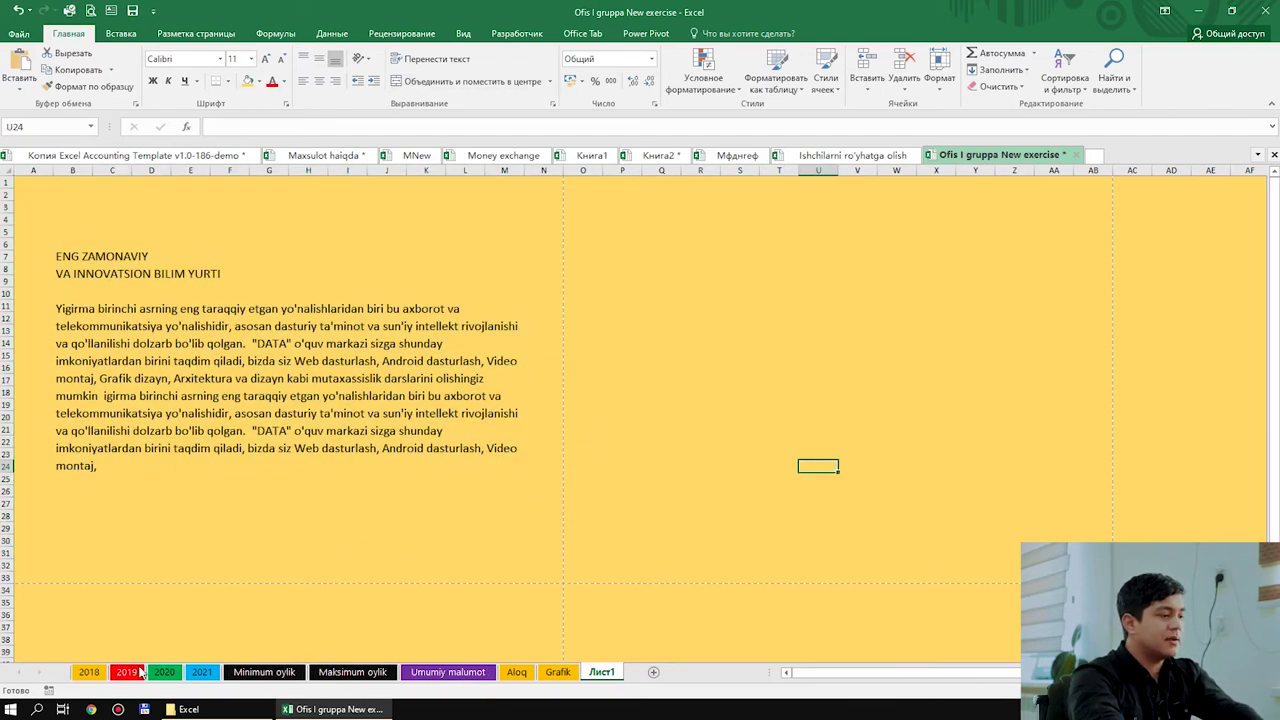
Step: Use the 2019 dashboard to reach Maksimum oylik and fill cell H4 orange
click(138, 672)
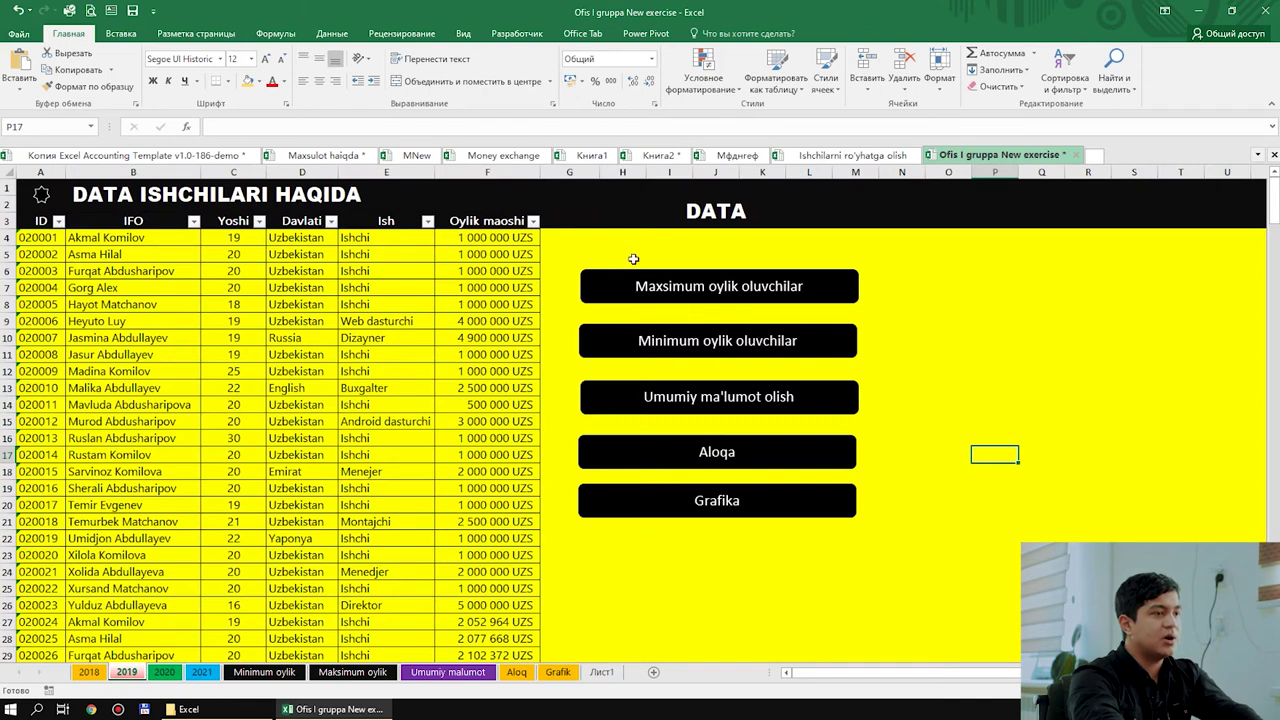
click(722, 286)
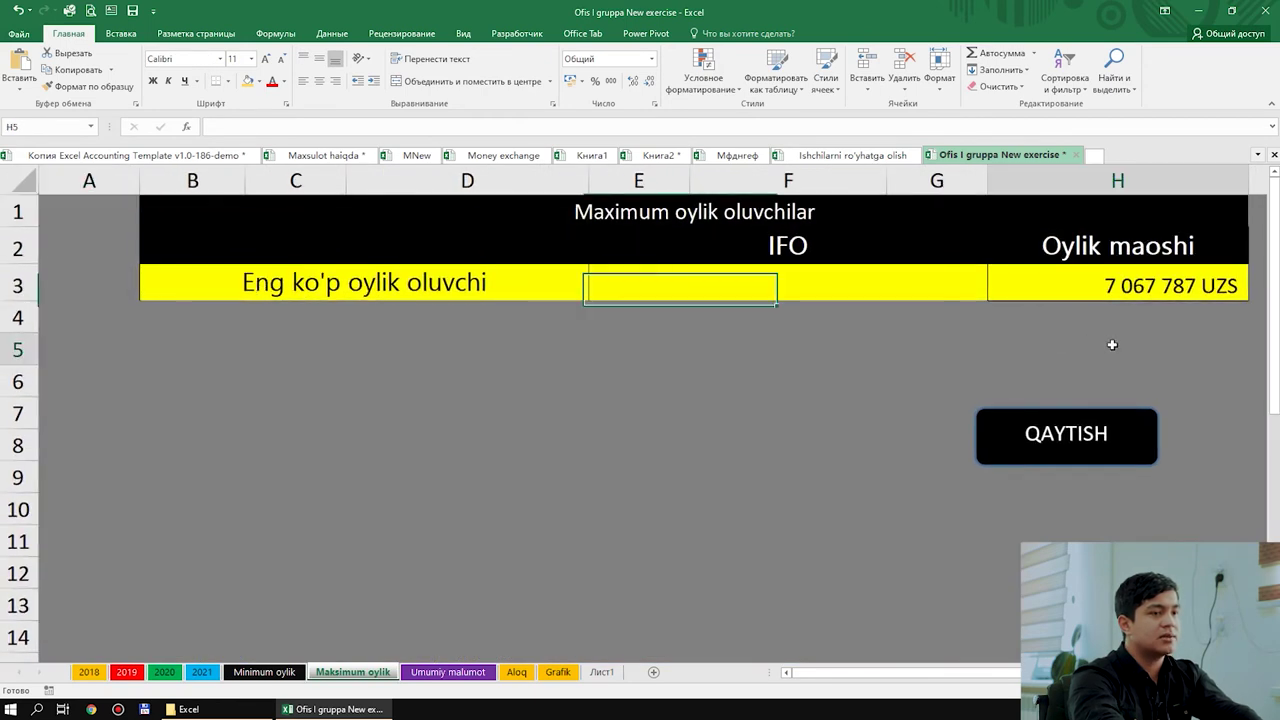
click(1015, 313)
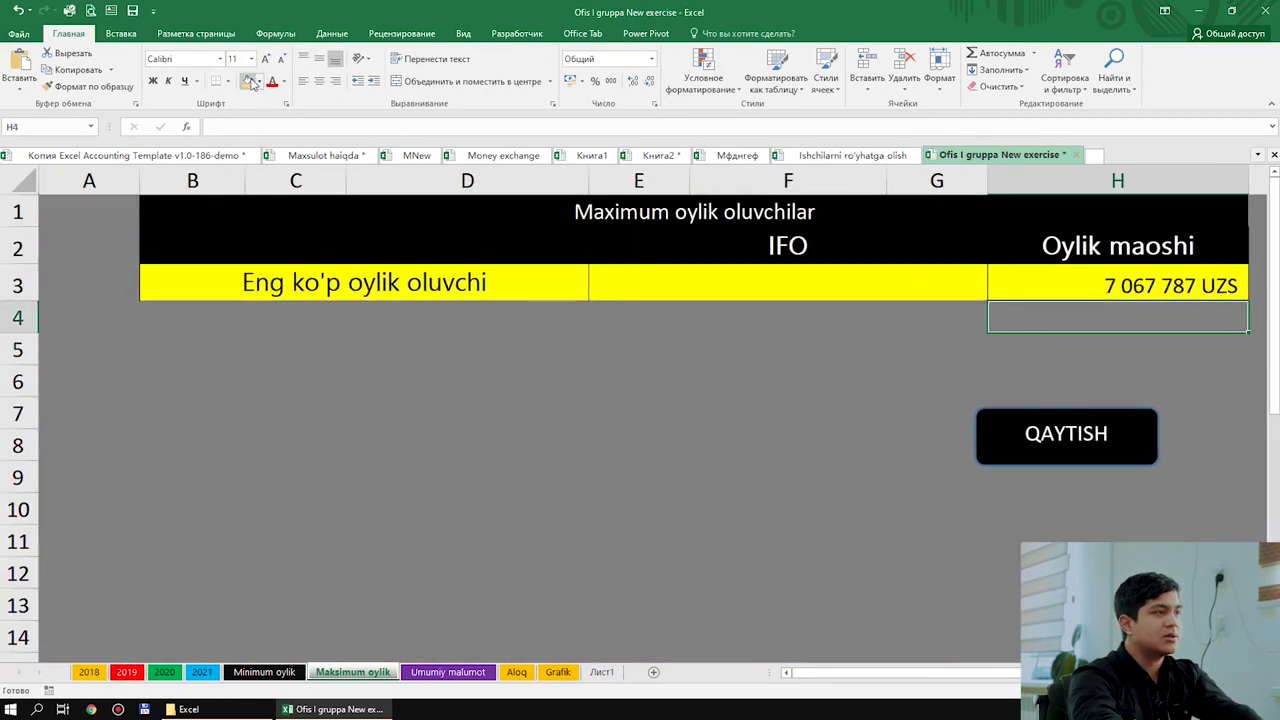
click(253, 83)
click(950, 405)
Step: Enter =МАКС('2019'!F4:F111) in H4 to get the highest 2019 salary
double_click(1017, 314)
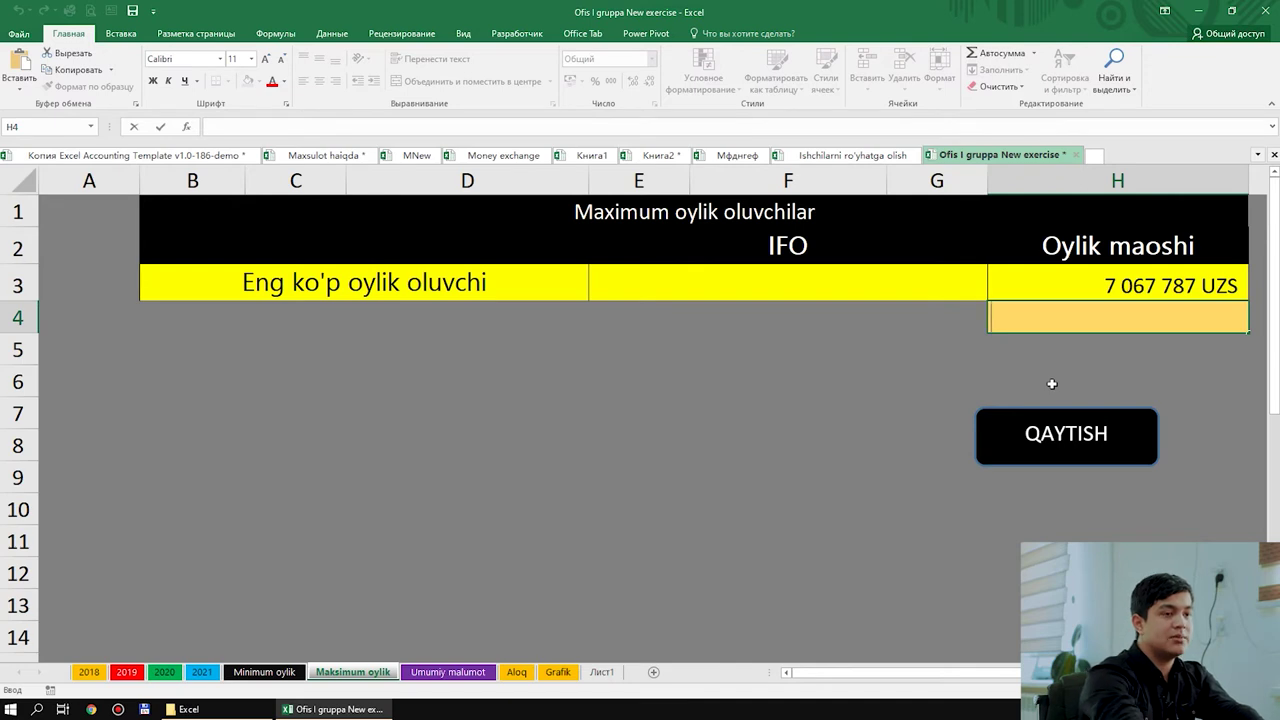
text(=)
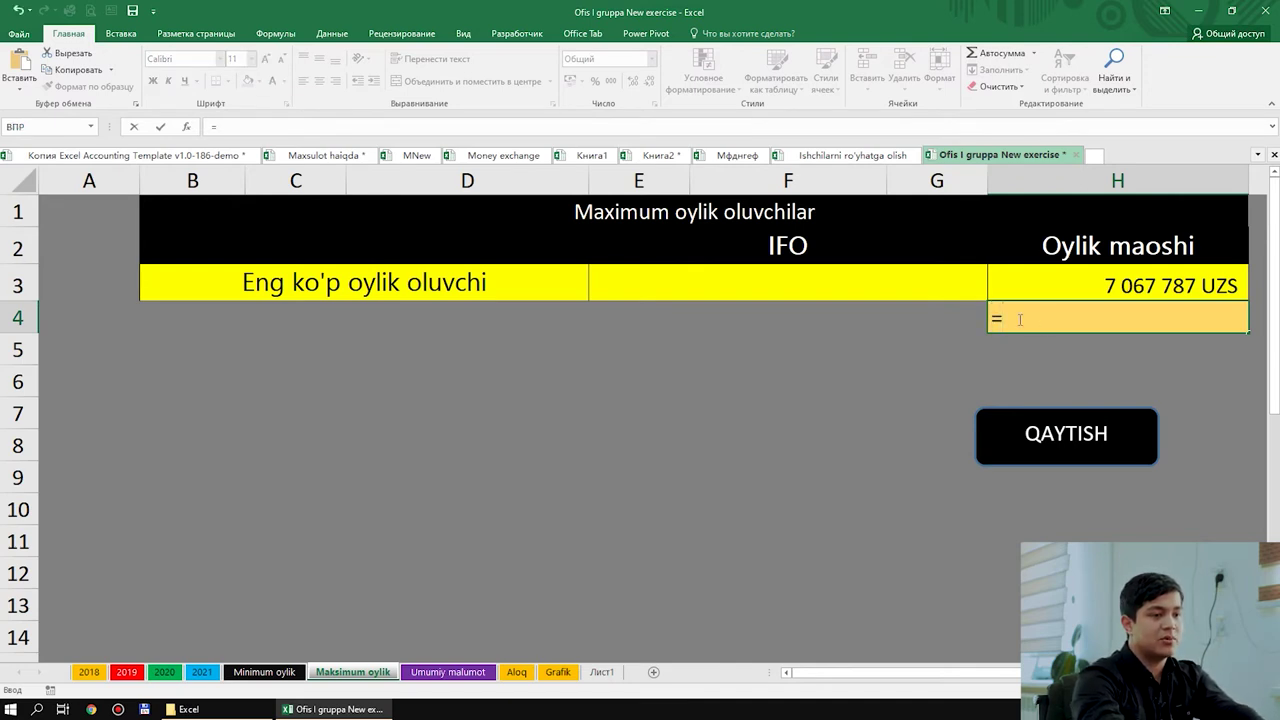
text(ма)
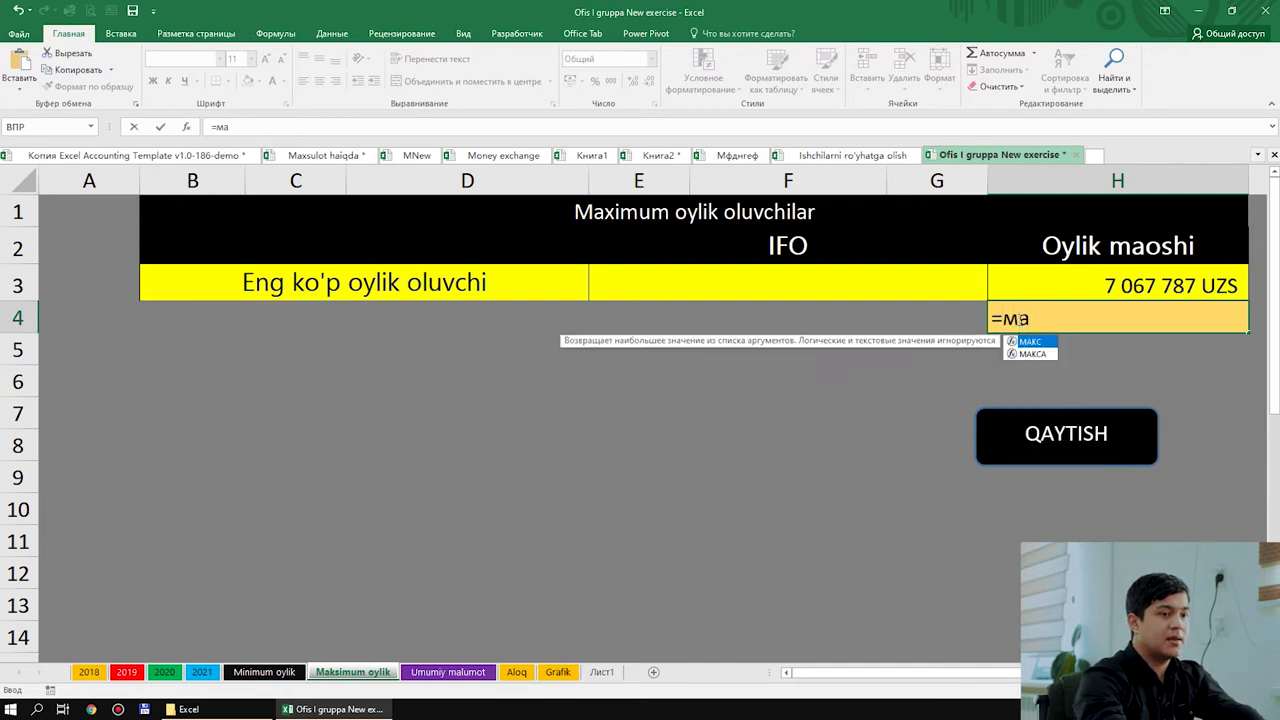
double_click(1041, 344)
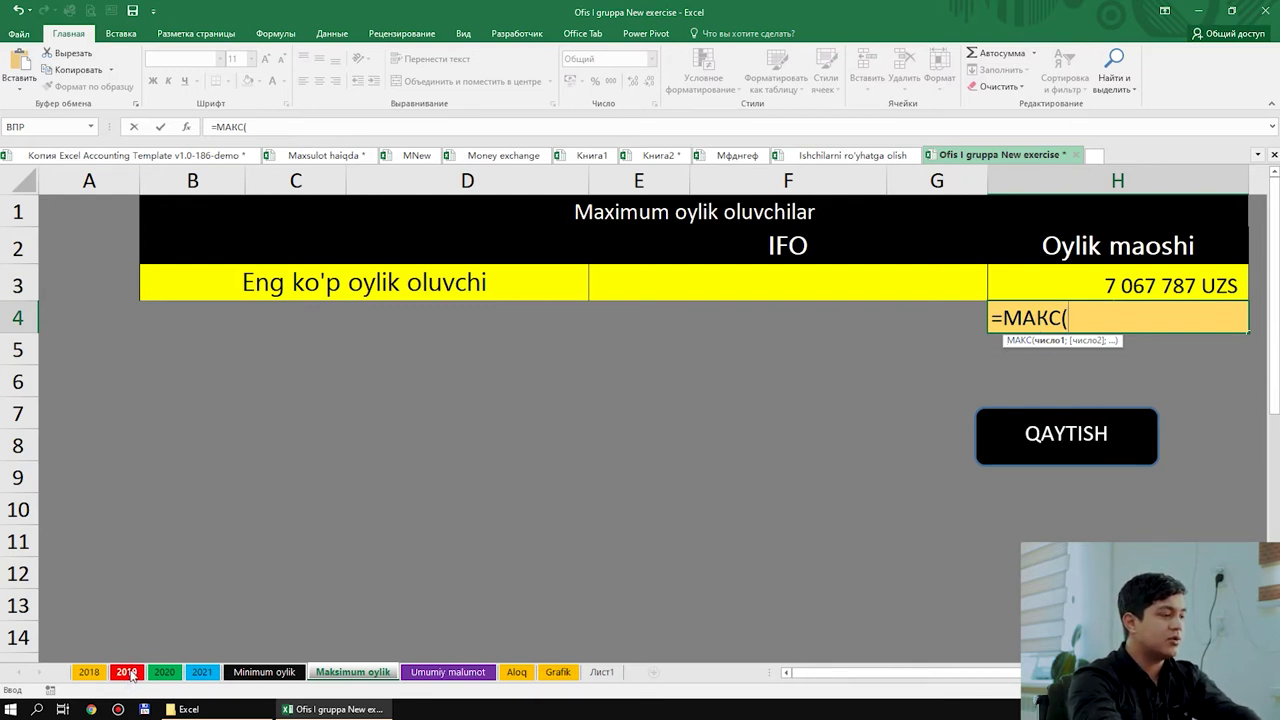
click(128, 673)
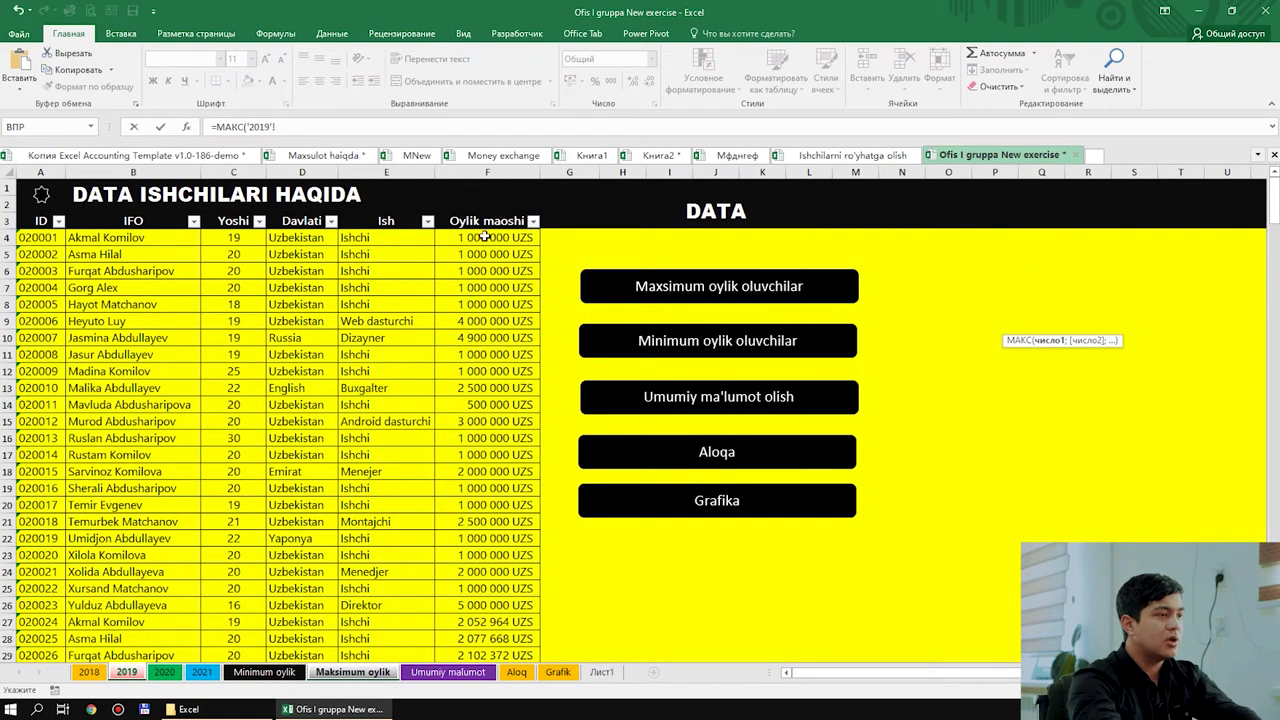
mouse_move(485, 237)
mouse_down()
mouse_move(501, 681)
mouse_move(508, 541)
mouse_up()
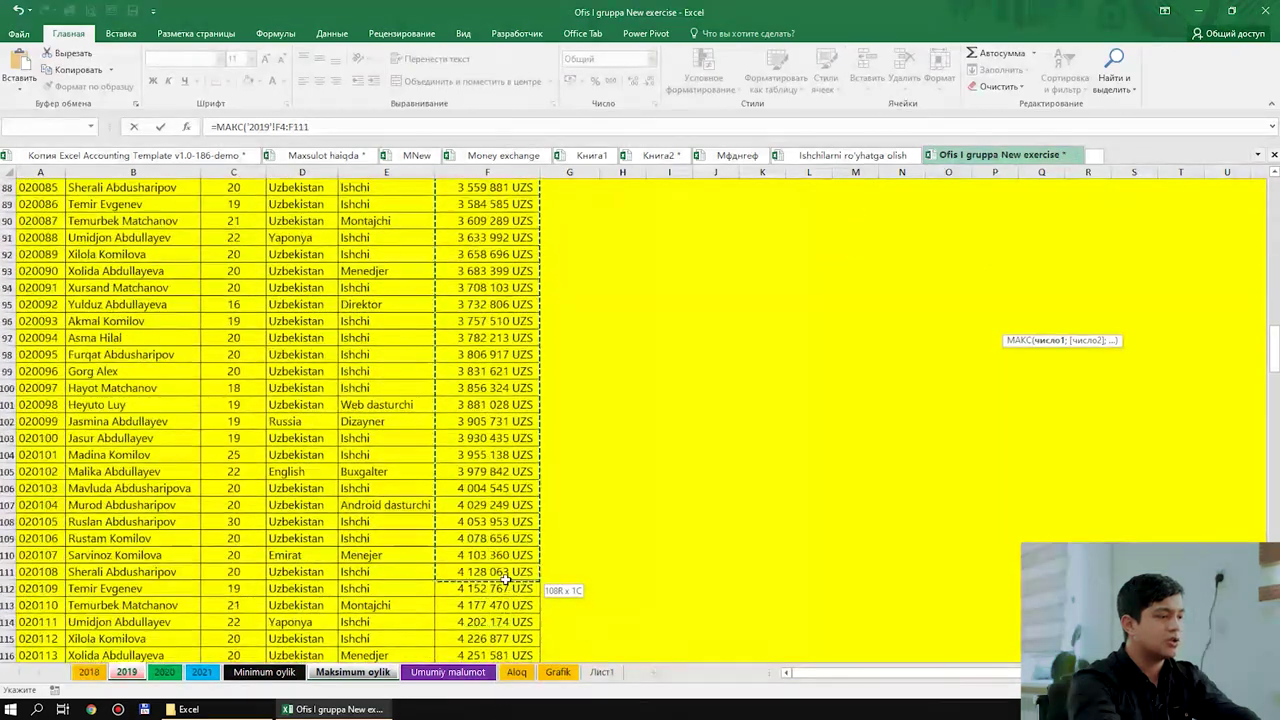
scroll(507, 530, up, 14)
scroll(502, 495, up, 12)
scroll(502, 485, up, 3)
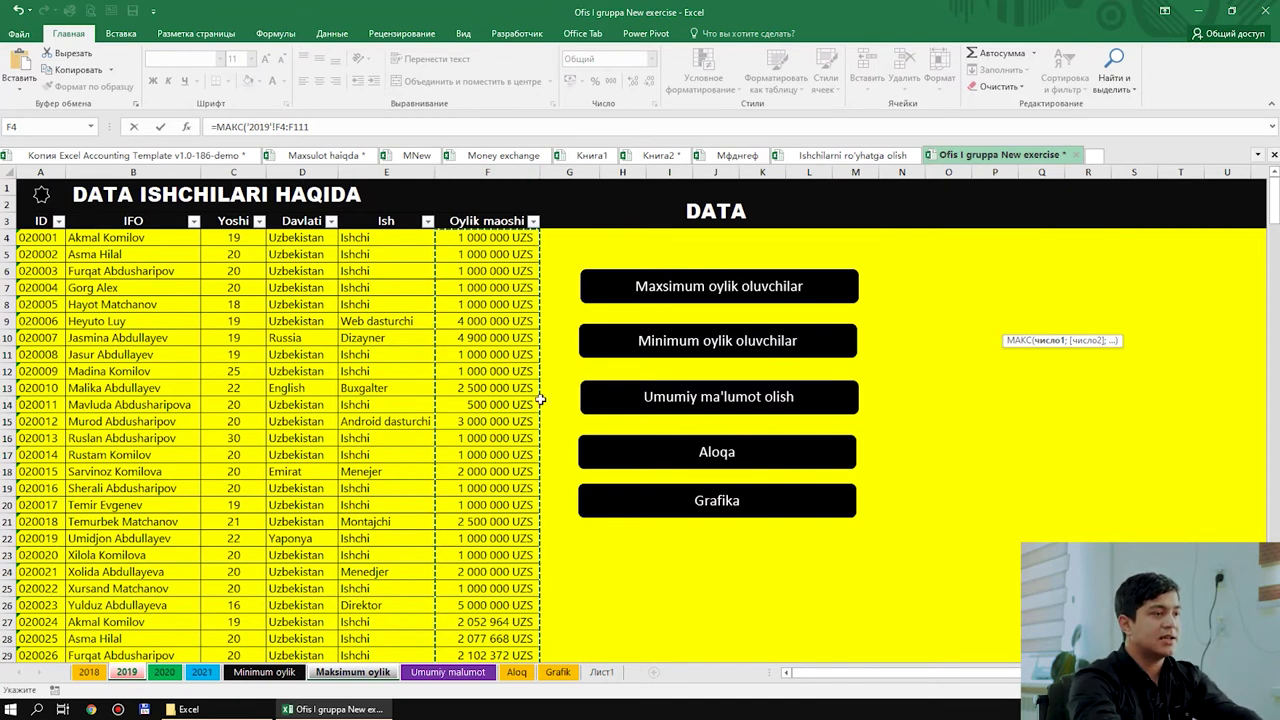
scroll(443, 434, down, 8)
scroll(470, 432, up, 4)
scroll(500, 430, up, 5)
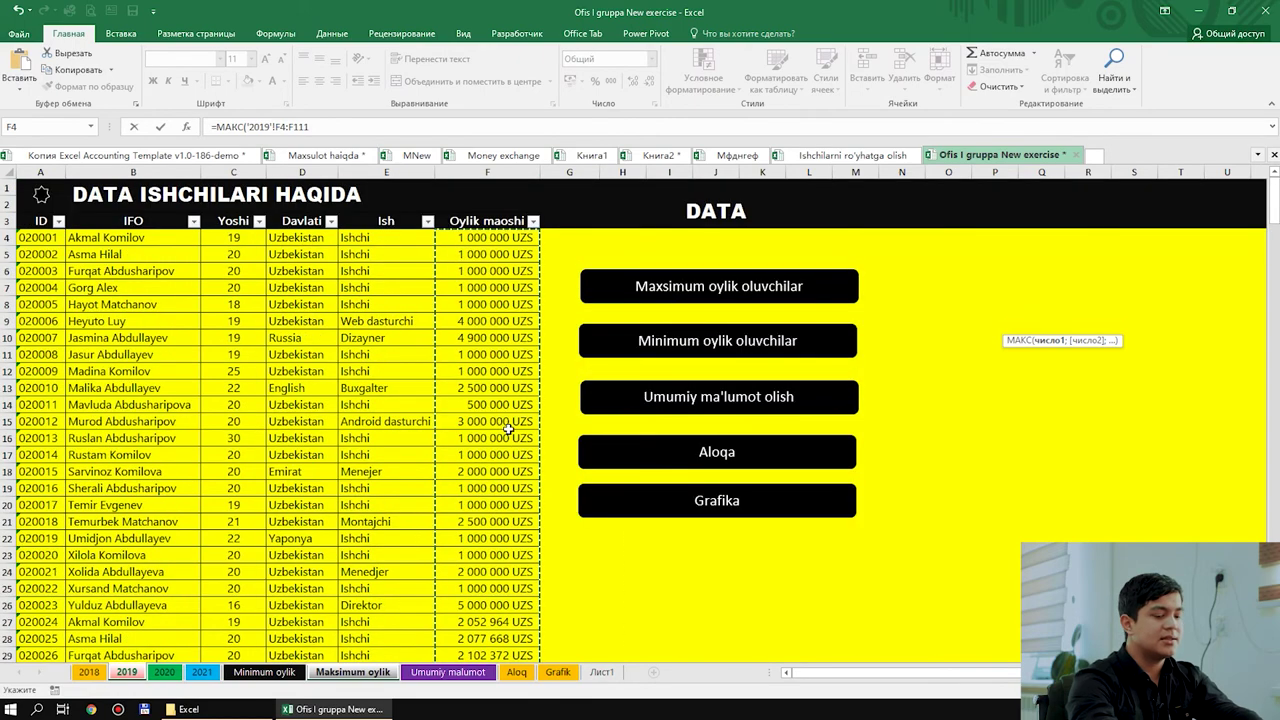
key(Return)
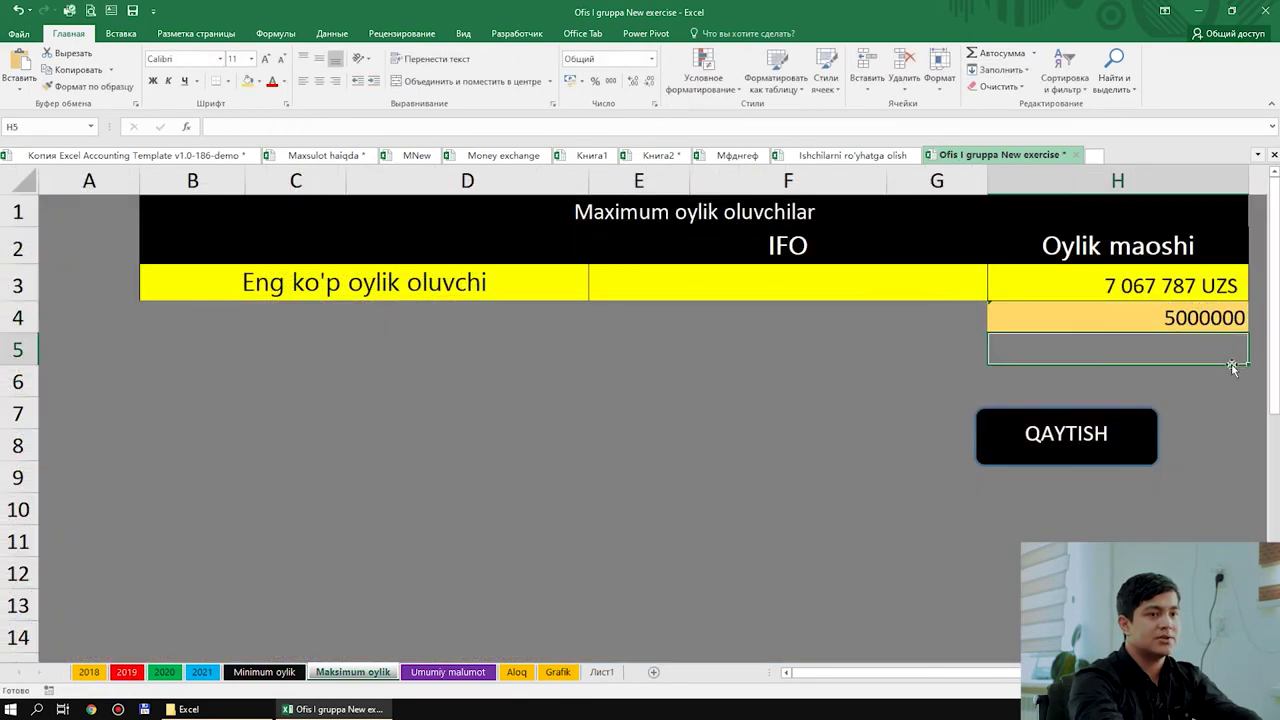
Step: Compare H4's maximum against the Oylik maoshi salaries on the 2019 sheet
click(1131, 318)
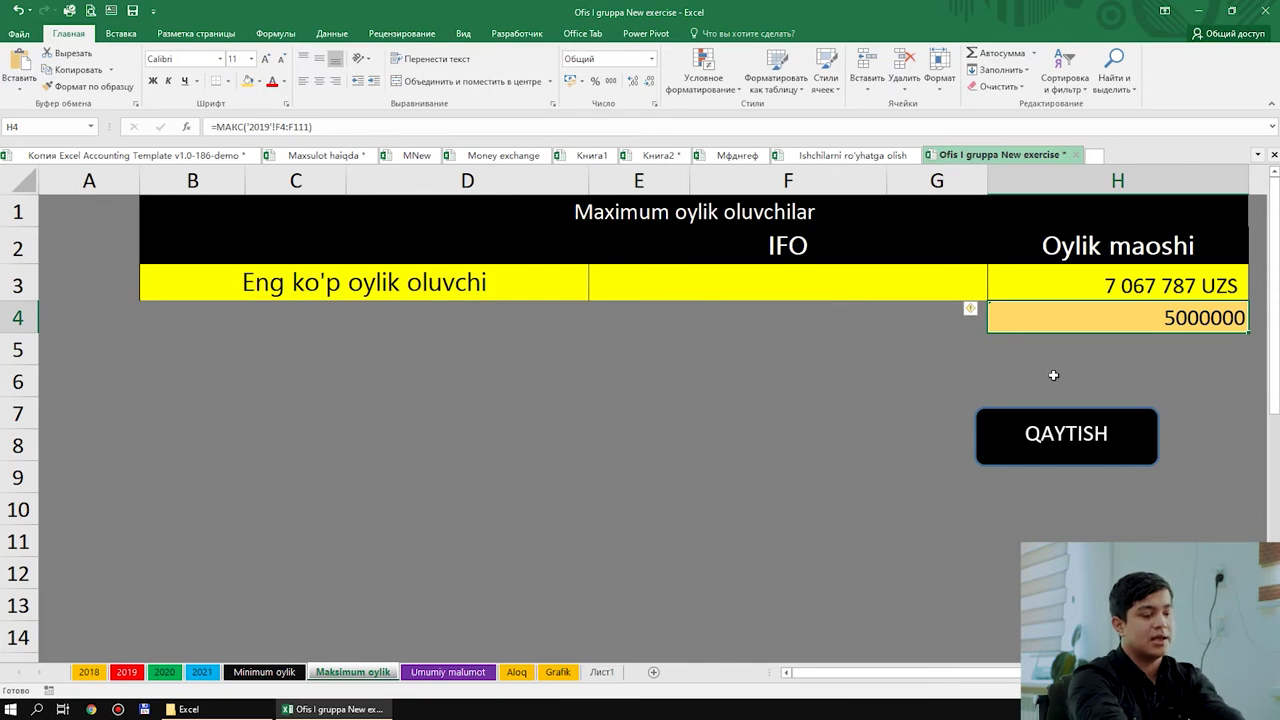
click(127, 673)
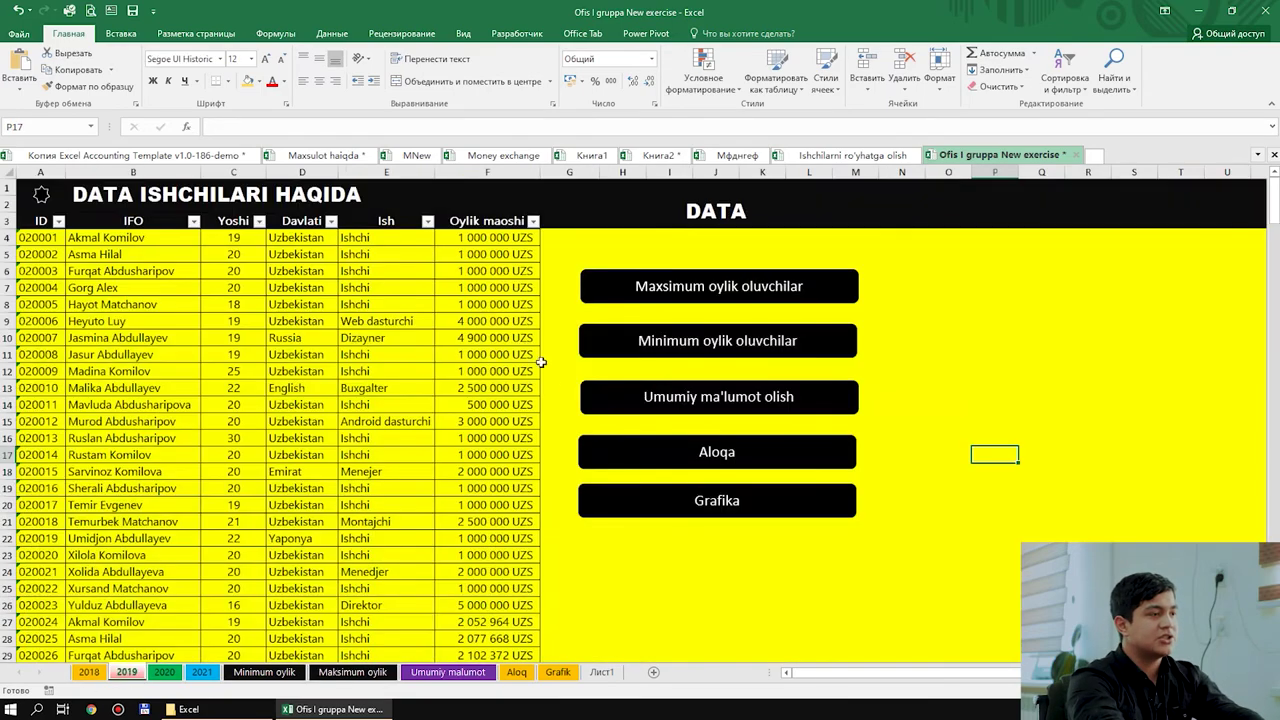
drag(496, 242, 518, 479)
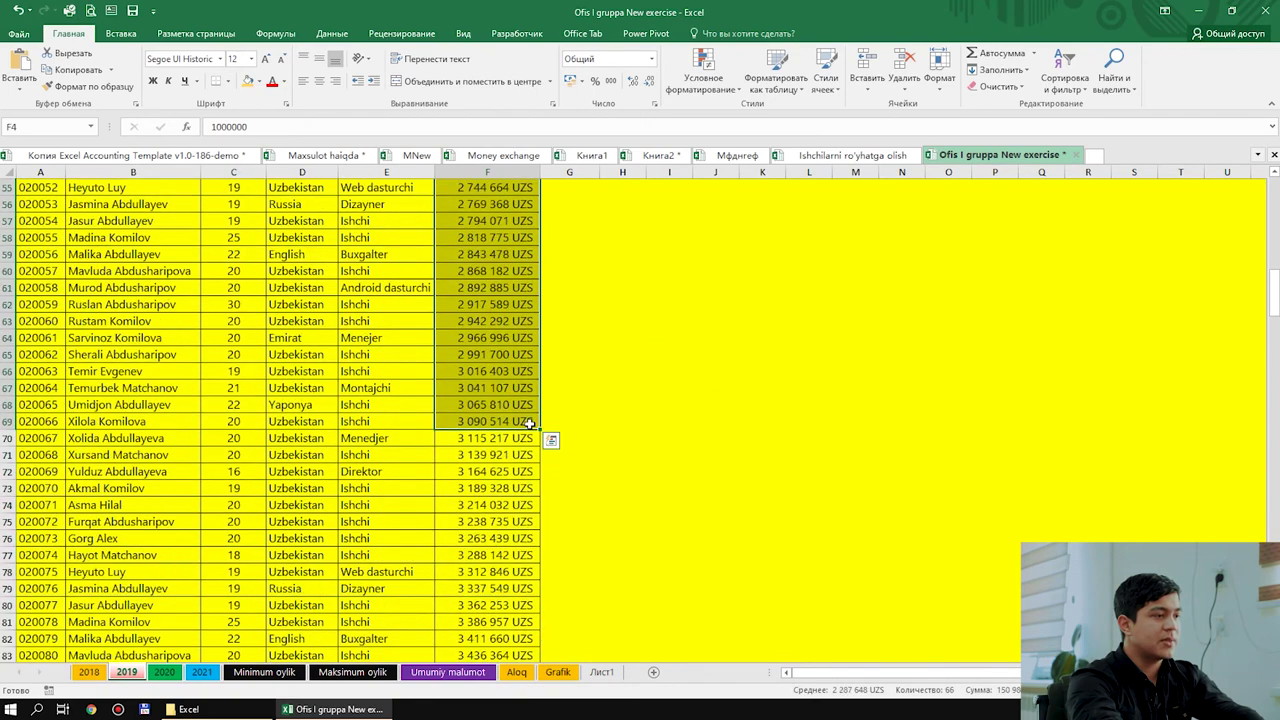
scroll(774, 523, up, 9)
click(985, 567)
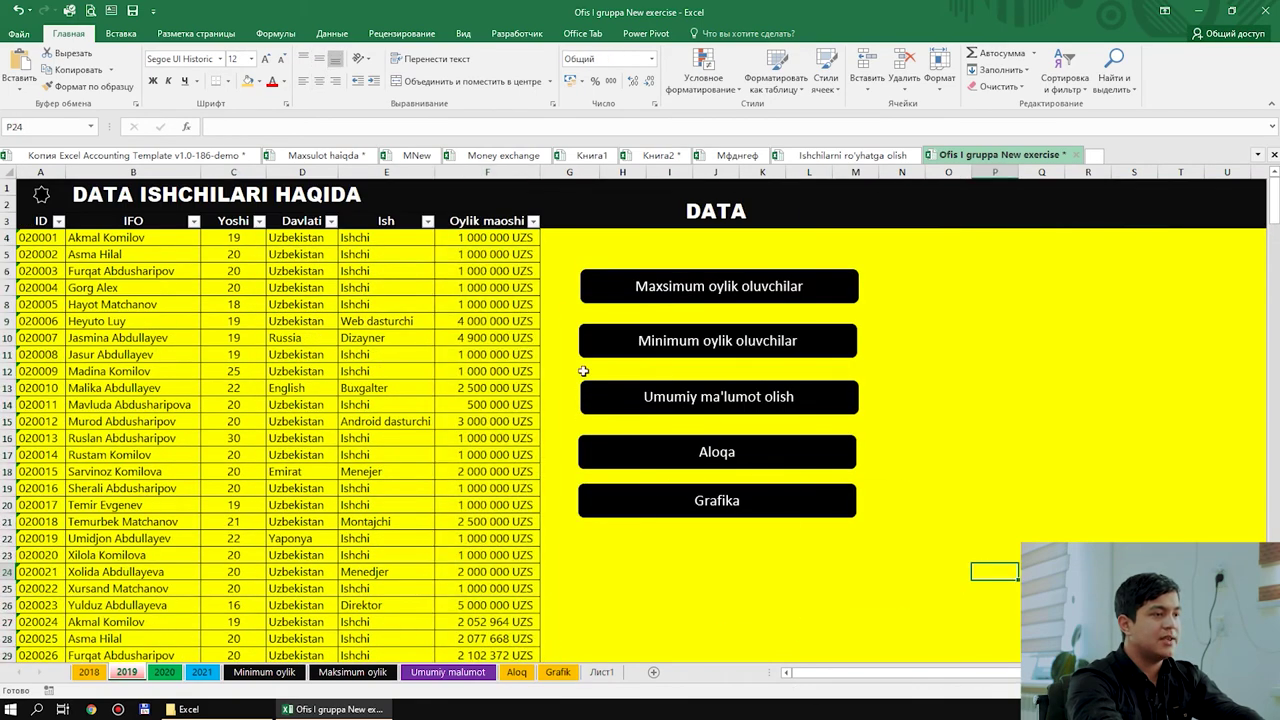
click(675, 302)
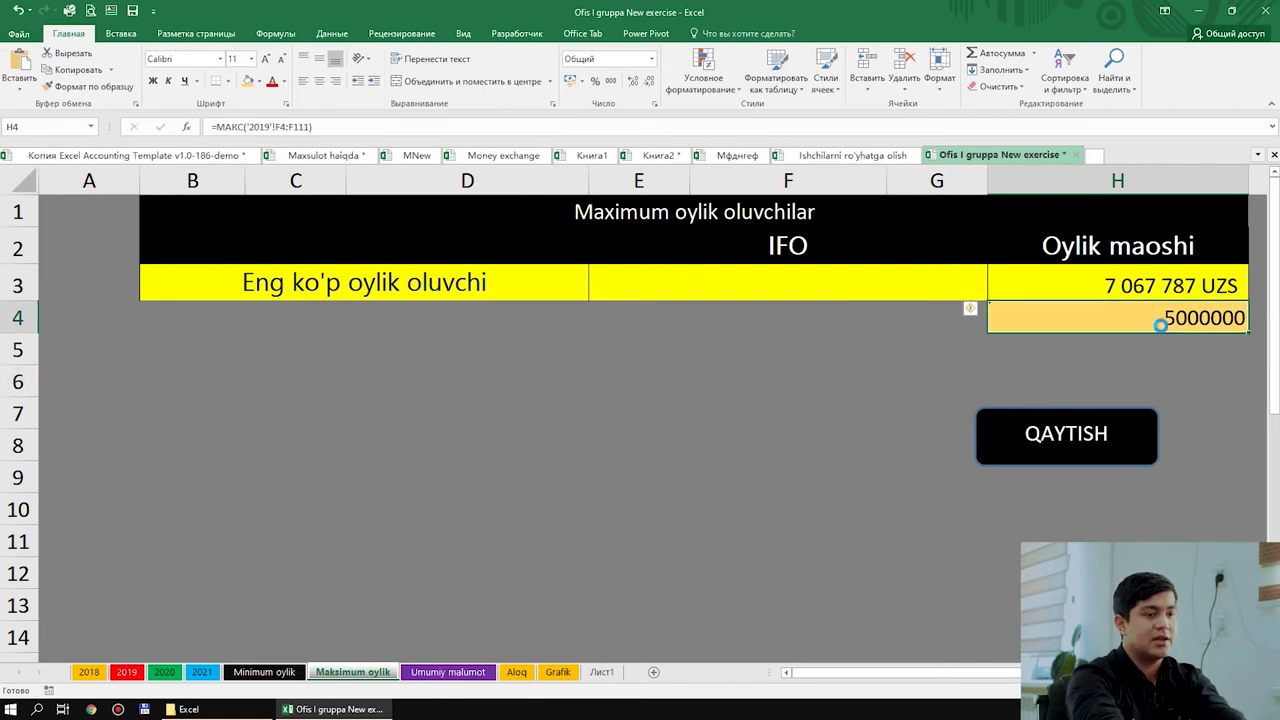
Step: Delete the H4 formula and go via the 2019 dashboard to the Minimum oylik sheet
key(Delete)
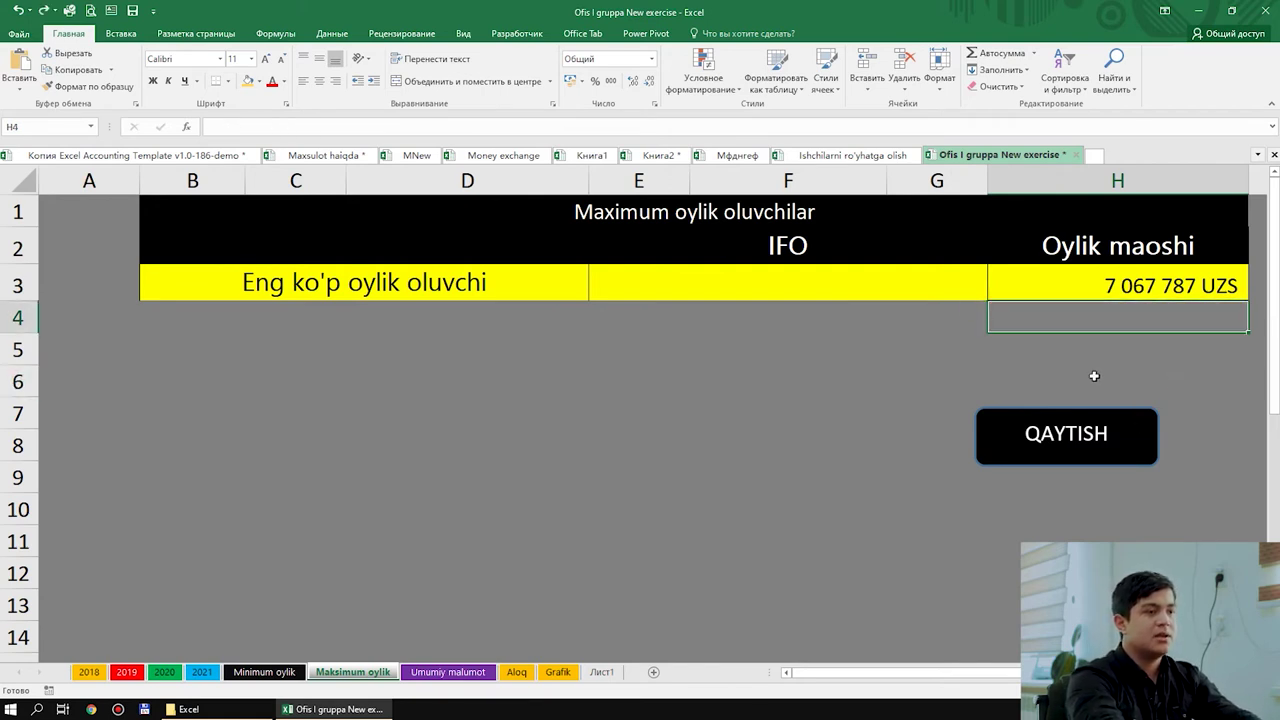
click(1100, 378)
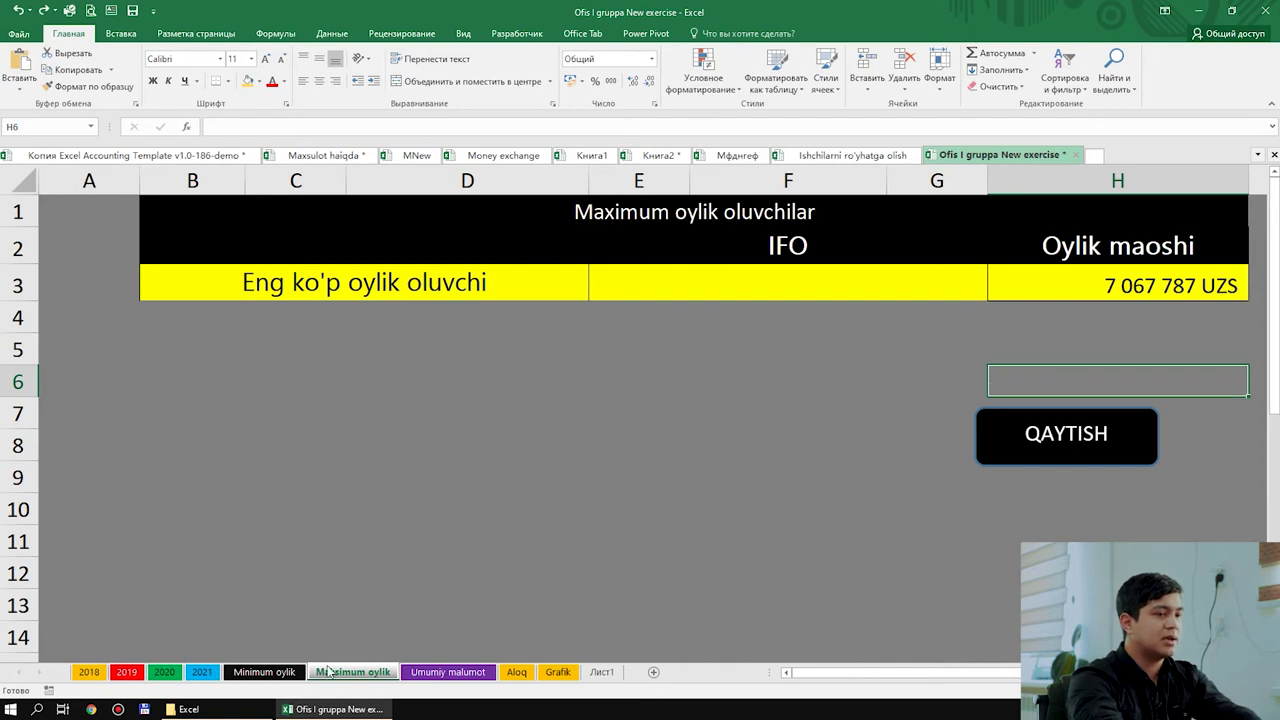
click(1055, 436)
click(730, 342)
Step: Fill H4 orange and start a МИН formula in it using the Cyrillic layout
click(903, 285)
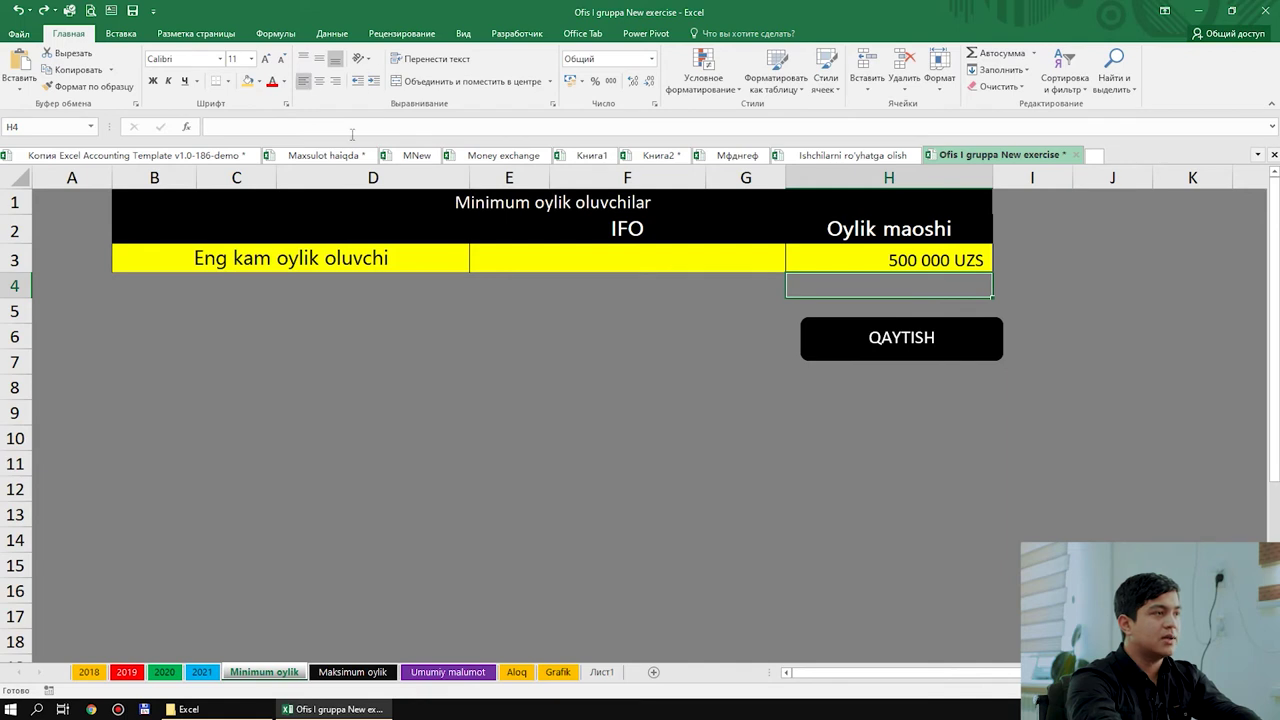
click(247, 82)
double_click(904, 286)
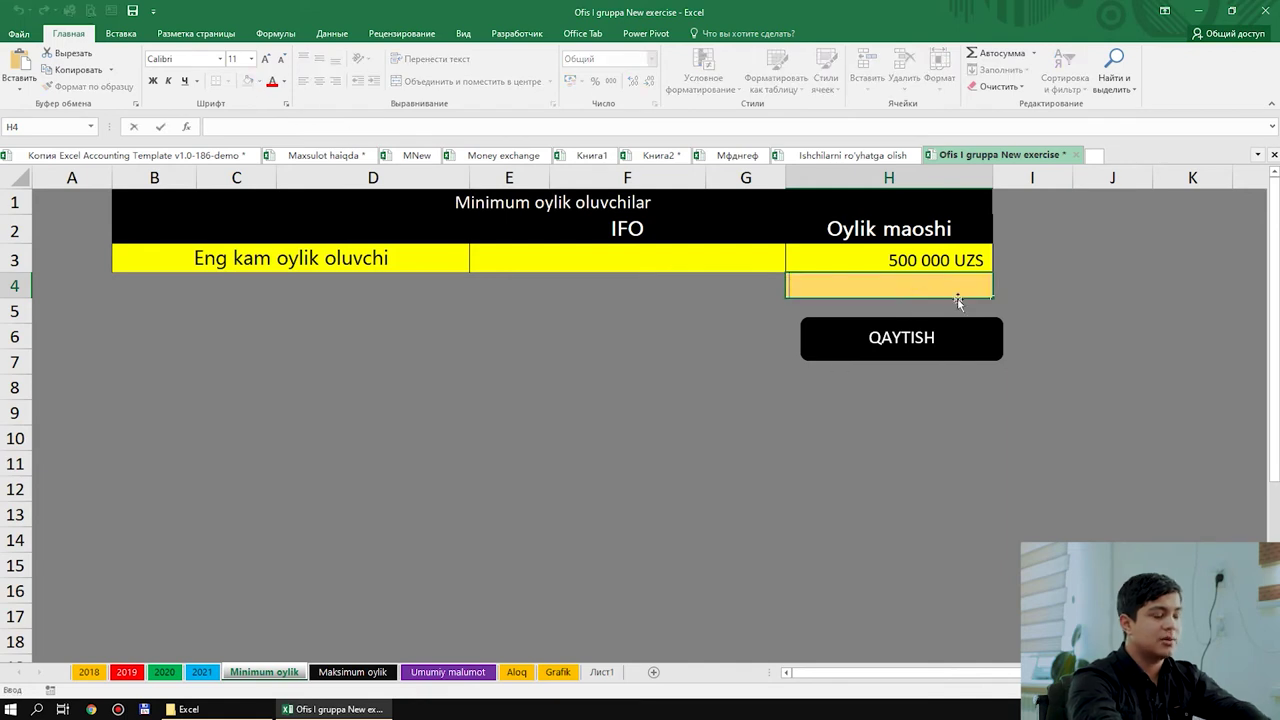
text(=)
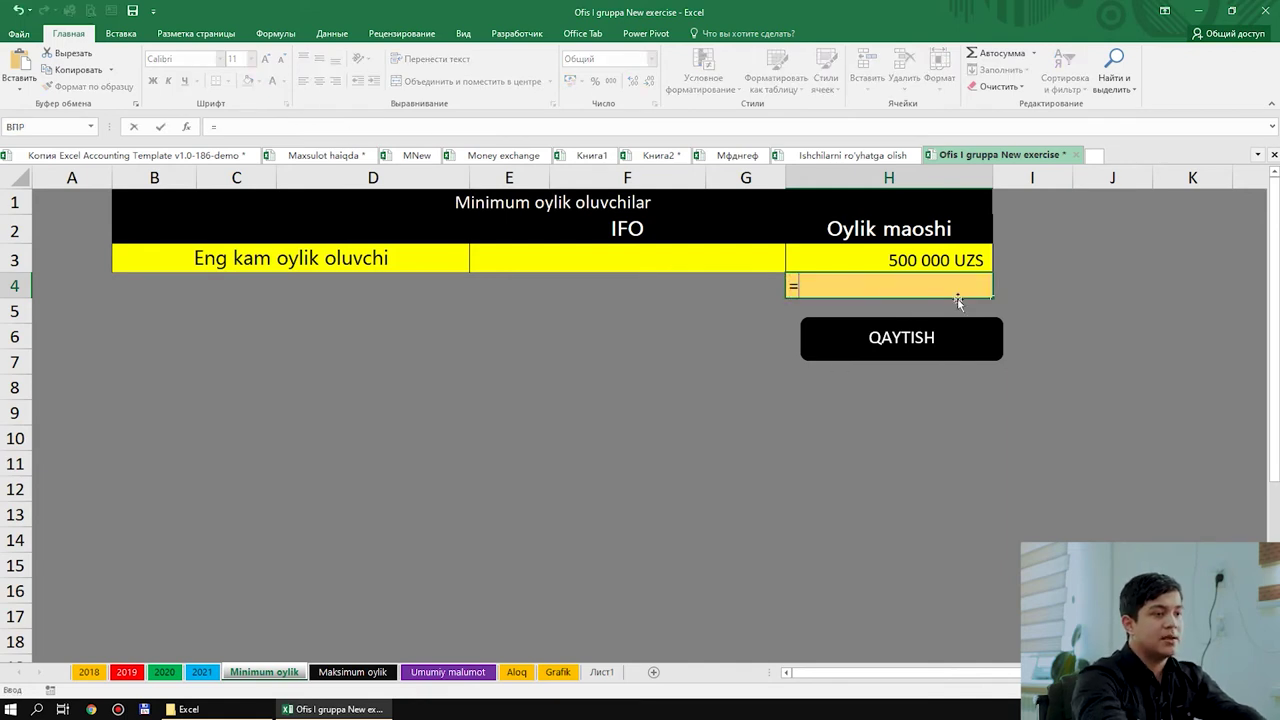
text(vb)
key(BackSpace)
key(BackSpace)
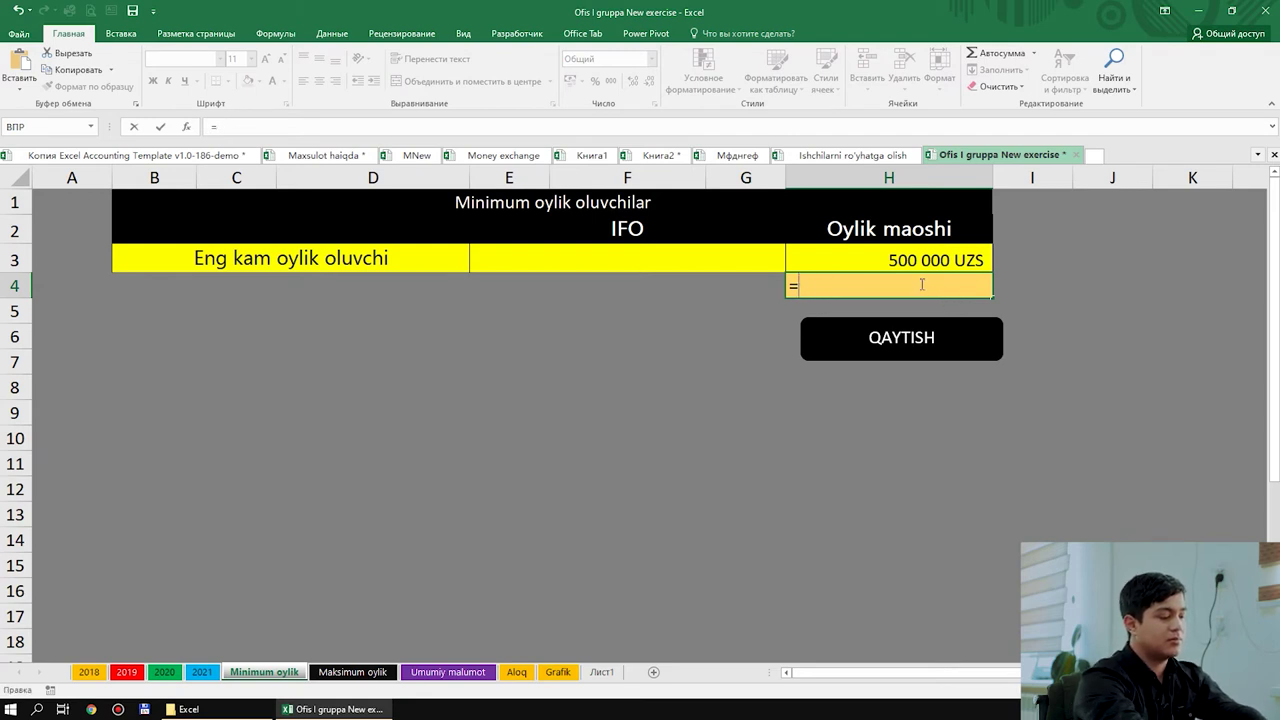
key(alt+shift)
text(мин)
key(Tab)
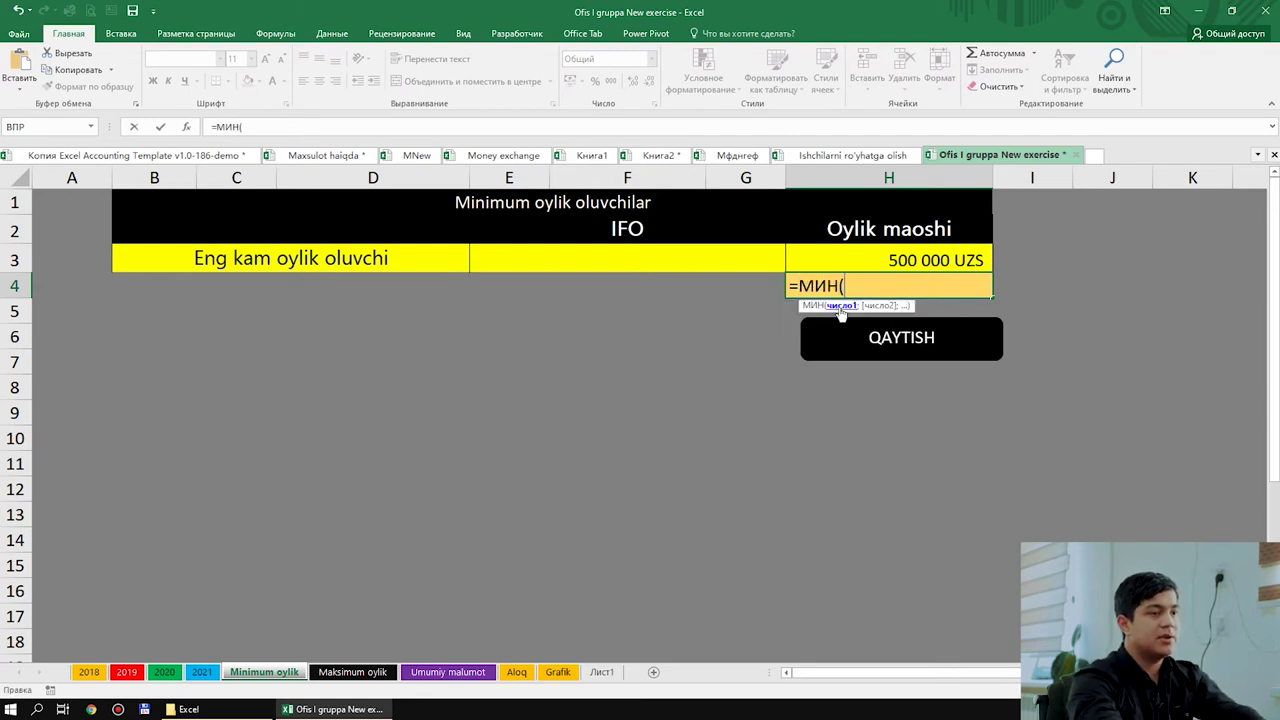
Step: Give МИН the 2019 salaries '2019'!F4:F128 as its argument and confirm
click(138, 672)
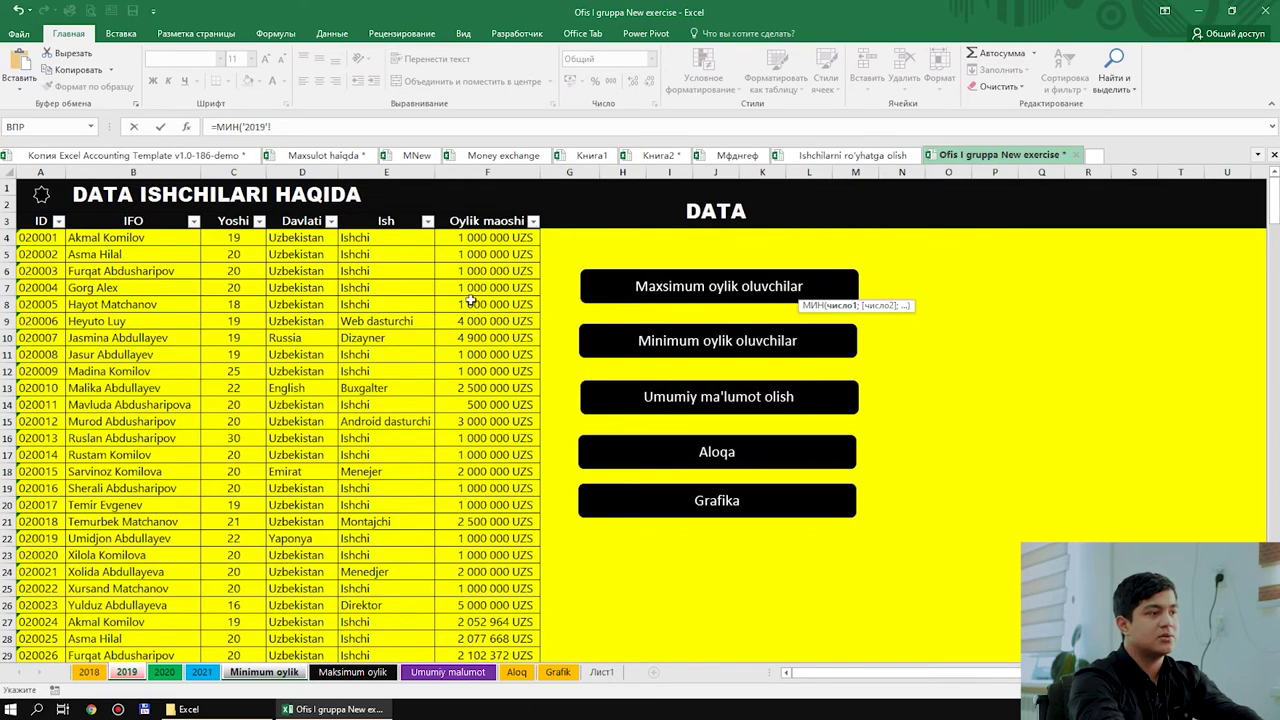
mouse_move(481, 236)
mouse_down()
mouse_move(521, 343)
mouse_move(540, 452)
mouse_up()
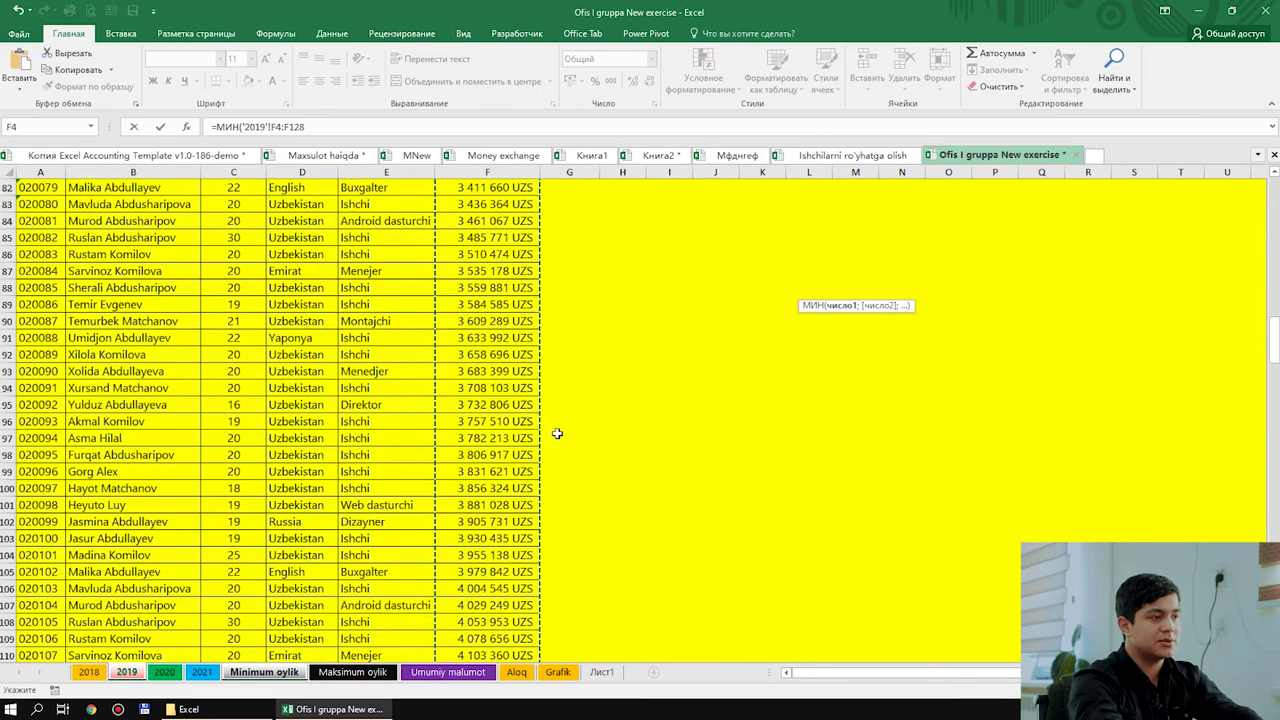
scroll(540, 452, up, 17)
scroll(540, 452, up, 2)
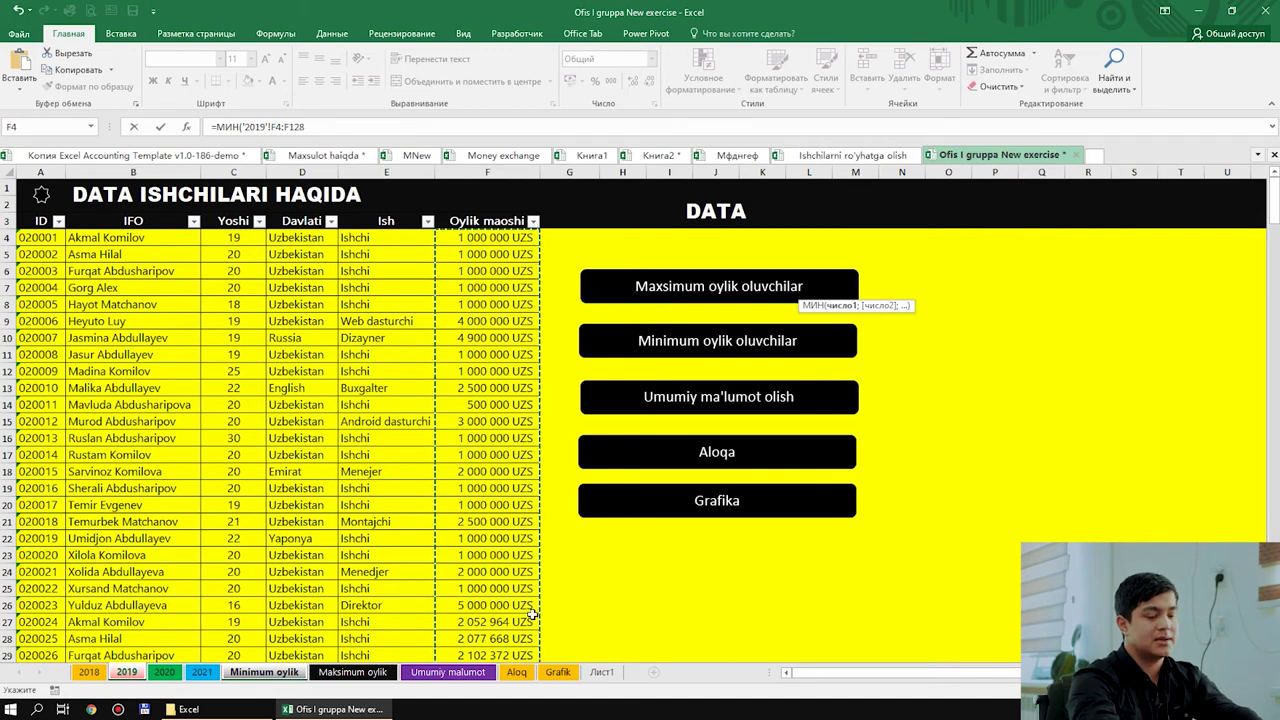
key(Return)
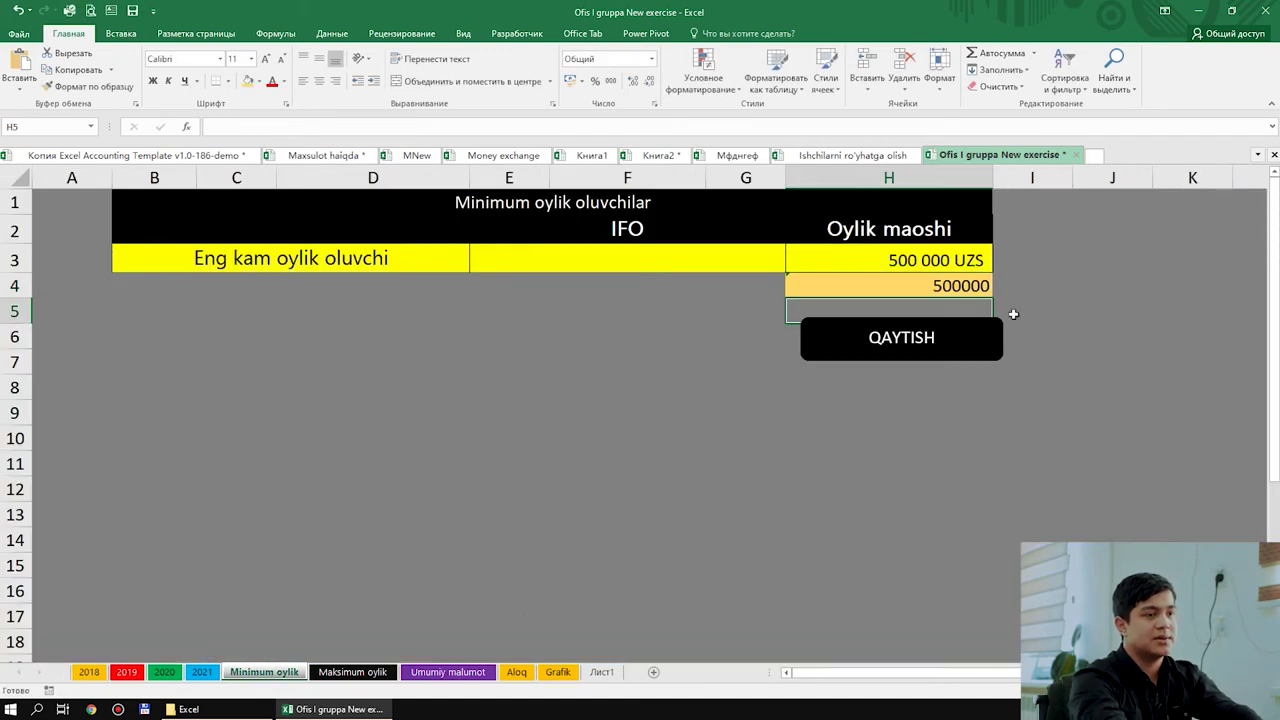
Step: Recheck H4's =МИН('2019'!F4:F128) formula, which returns 500000
click(891, 290)
scroll(1049, 314, up, 4)
scroll(877, 366, down, 2)
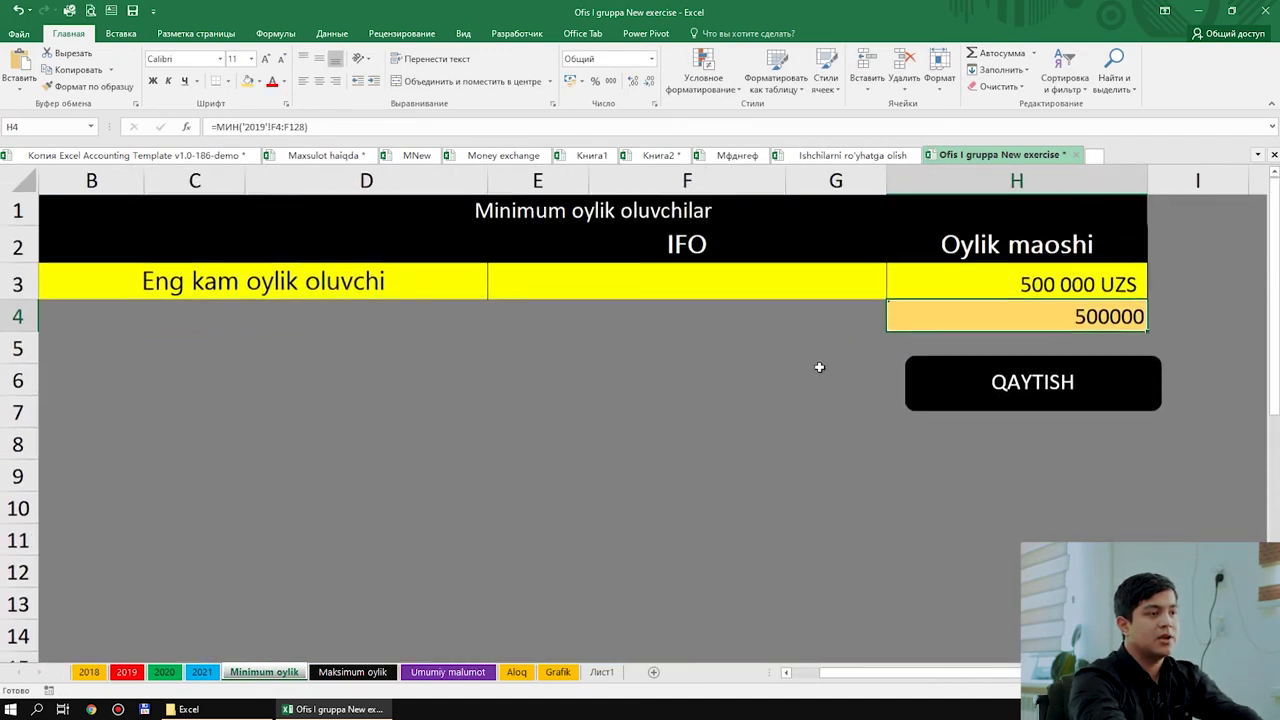
drag(870, 672, 840, 672)
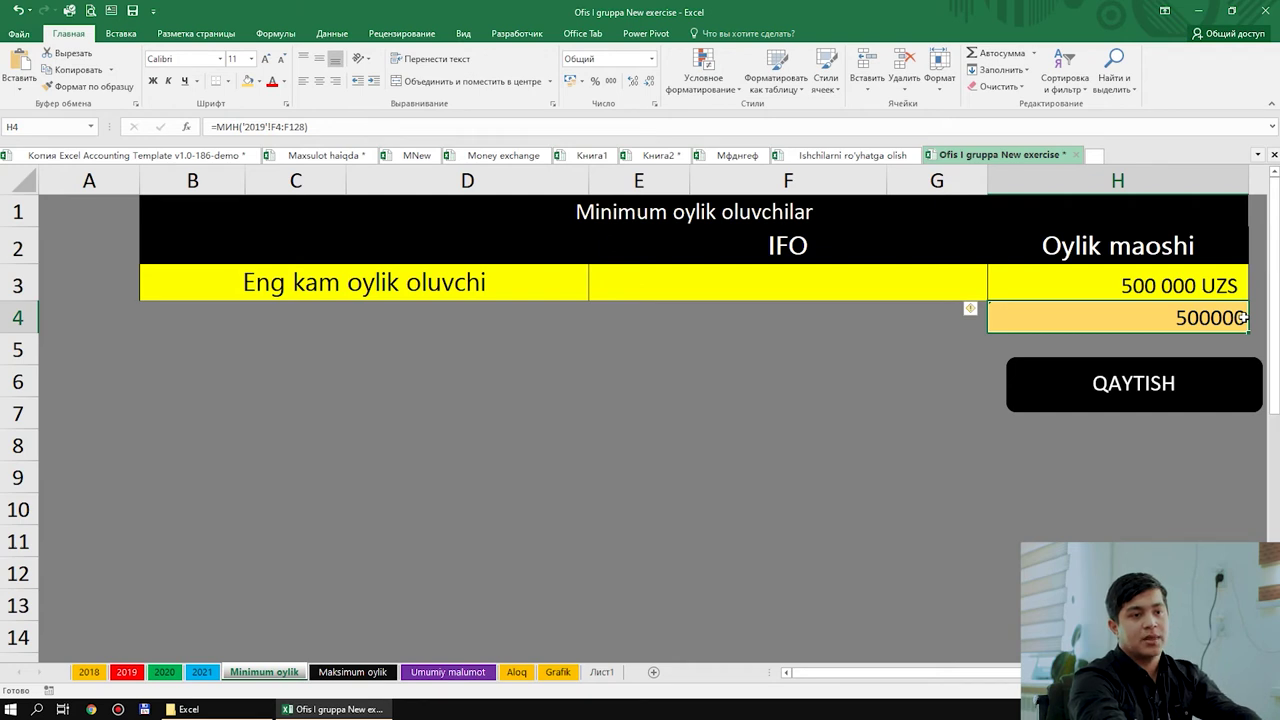
double_click(1222, 319)
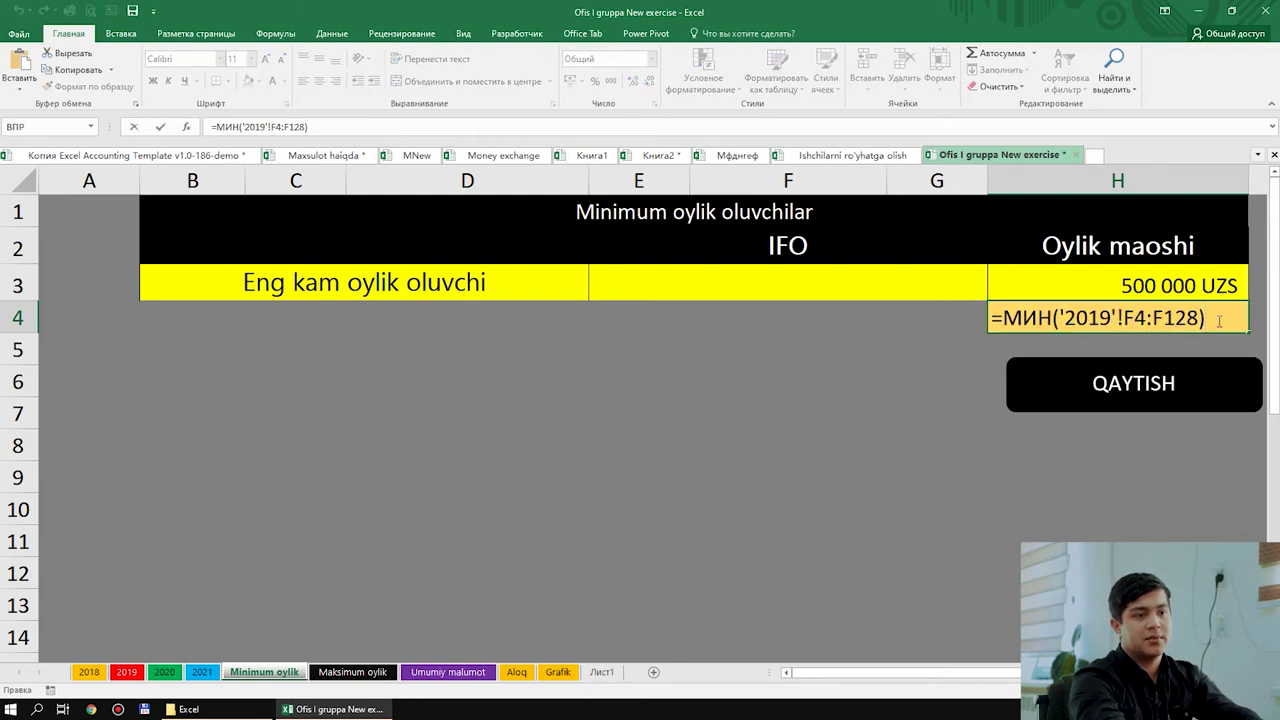
key(Return)
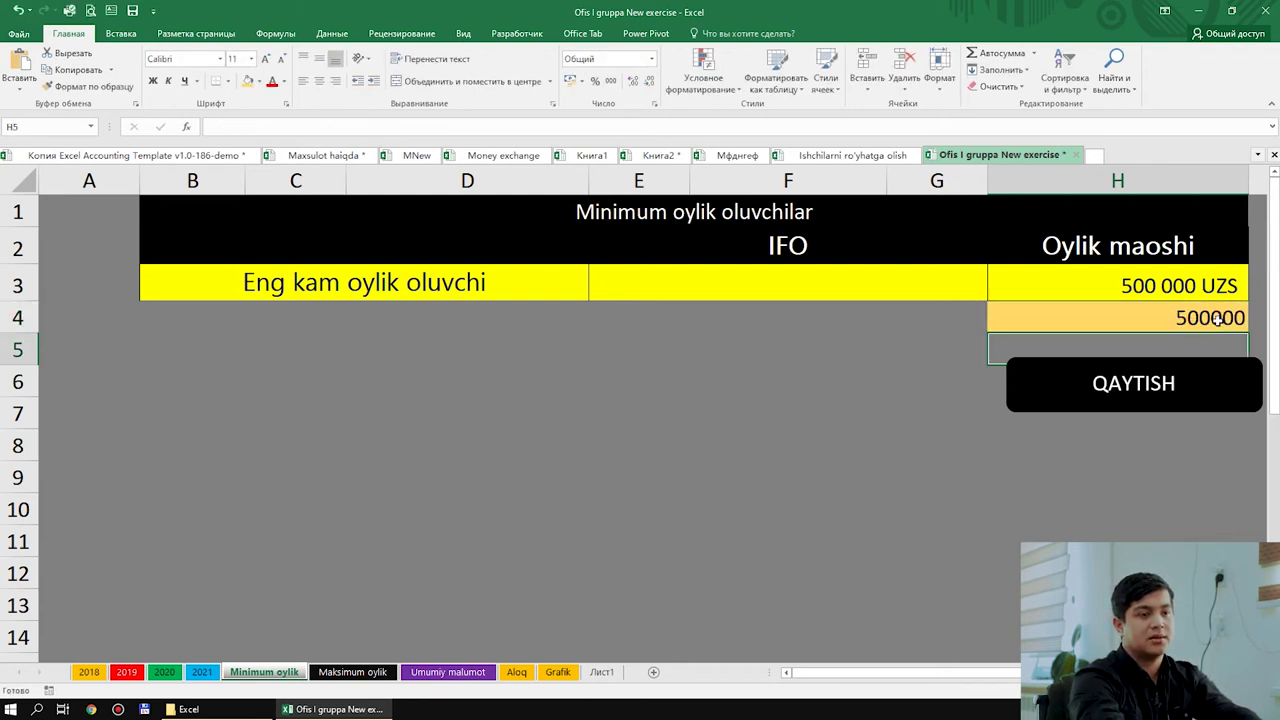
key(Down)
key(Down)
key(Down)
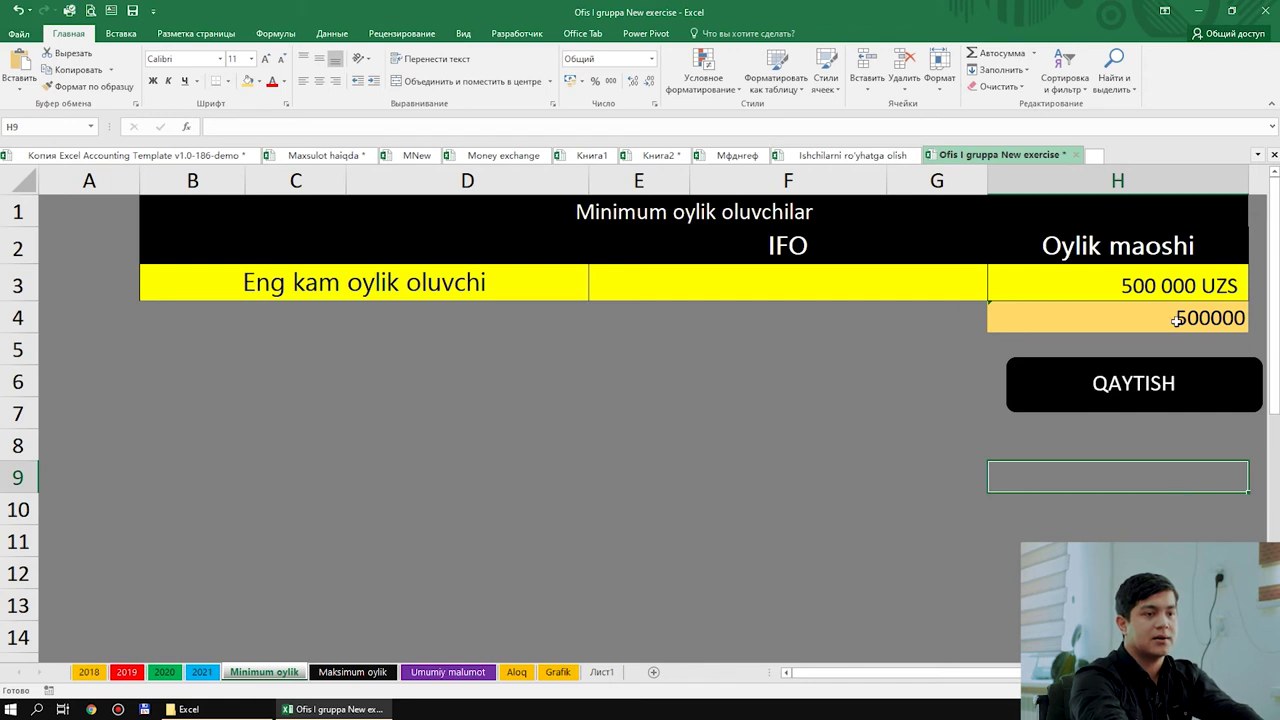
Step: Apply the Финансовый format with UZS symbol and 0 decimals to H4
right_click(1178, 320)
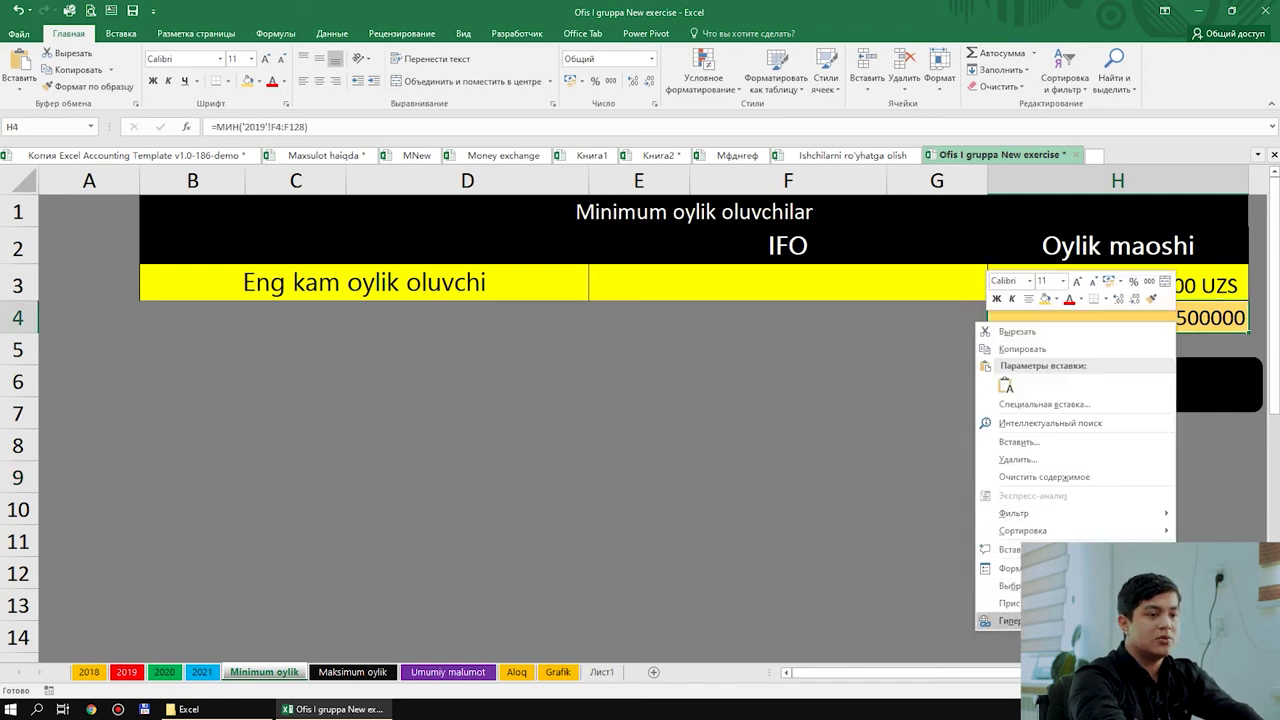
key(Escape)
key(ctrl+1)
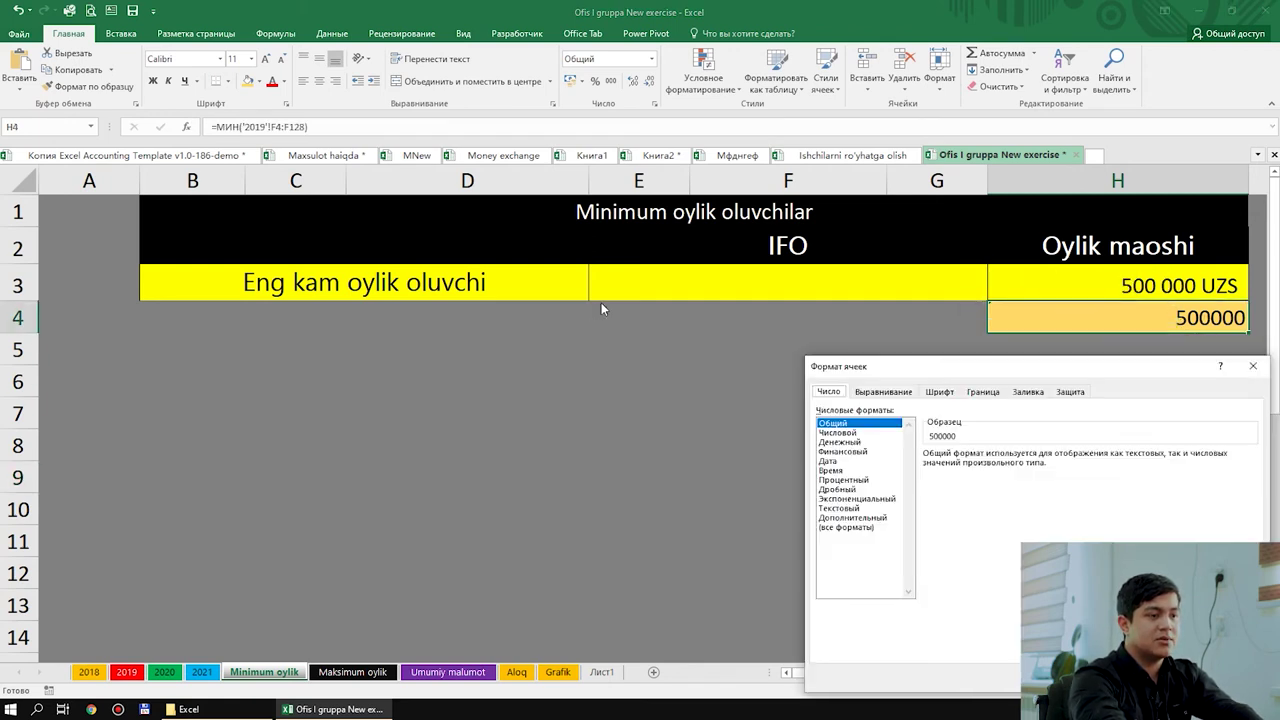
drag(966, 366, 751, 271)
click(630, 357)
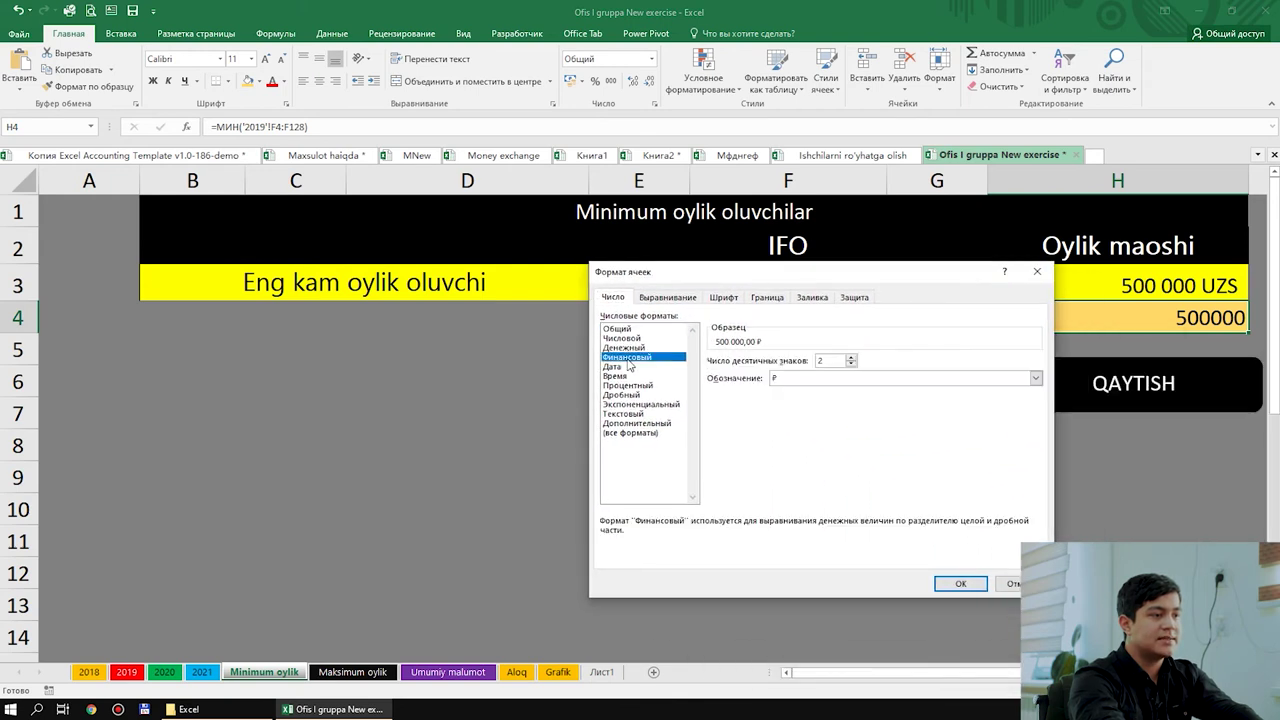
click(822, 380)
scroll(900, 415, down, 5)
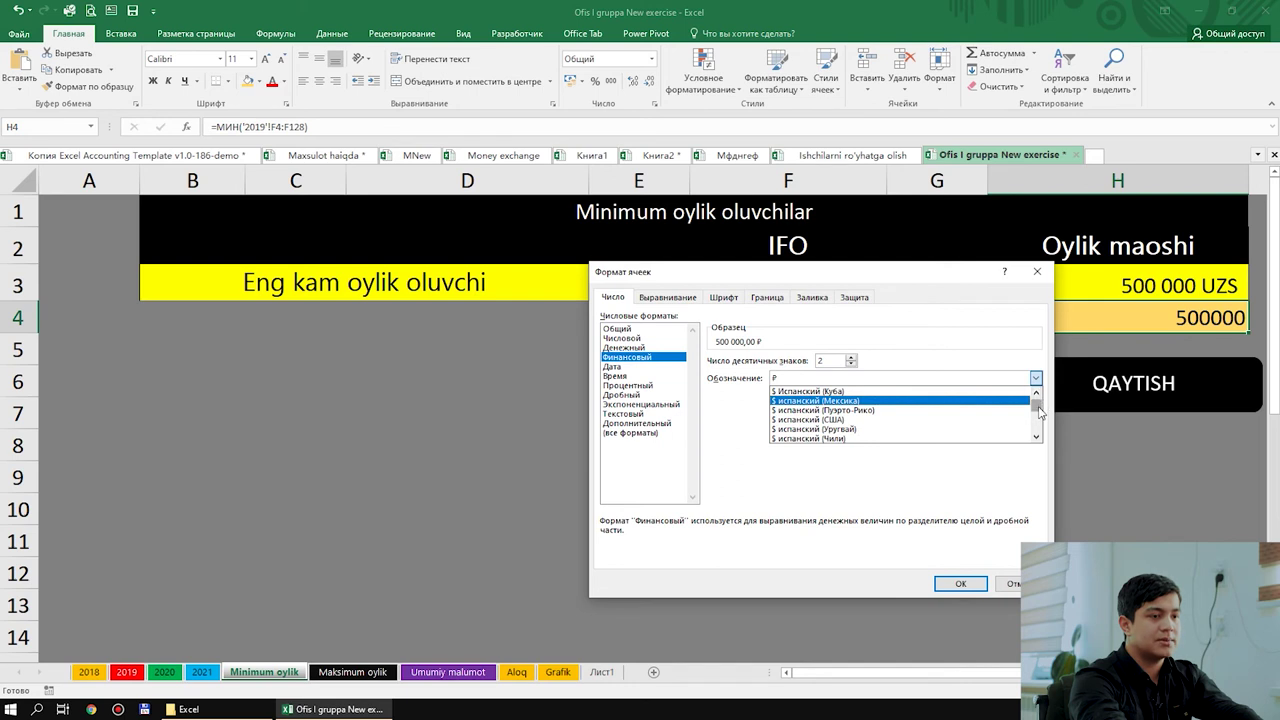
drag(1040, 413, 842, 428)
scroll(835, 424, up, 4)
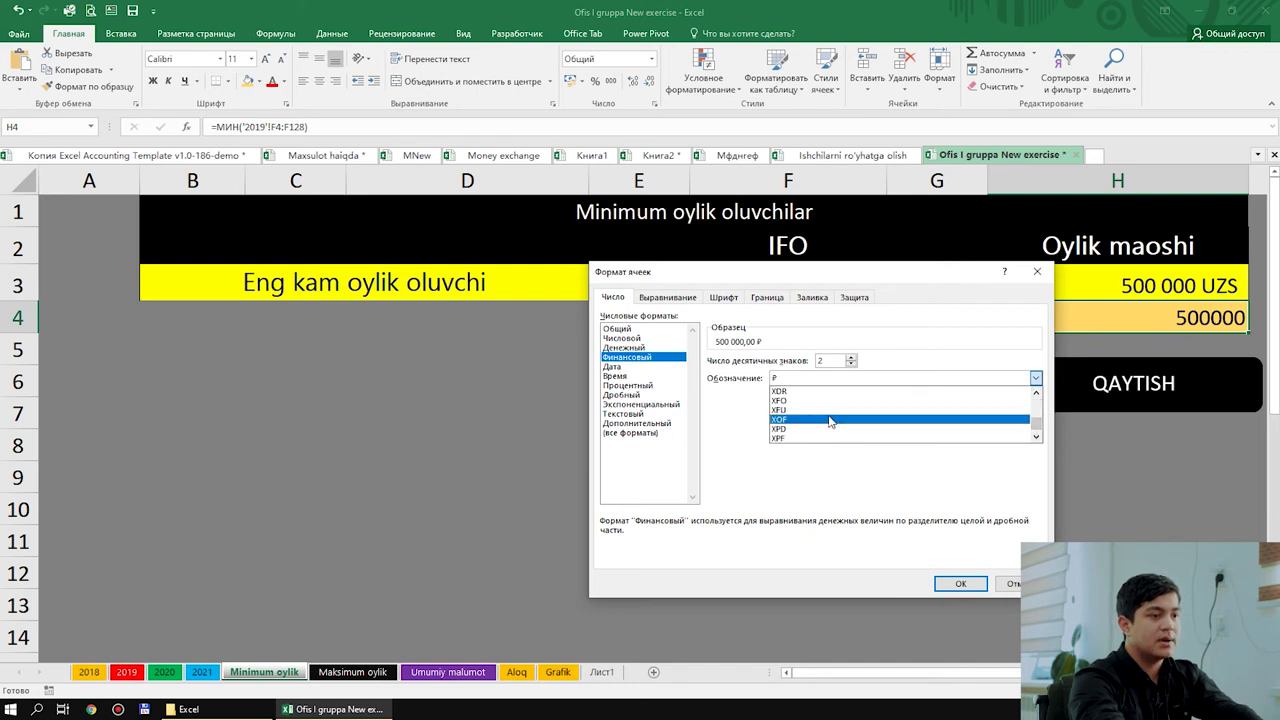
scroll(806, 436, down, 1)
click(805, 439)
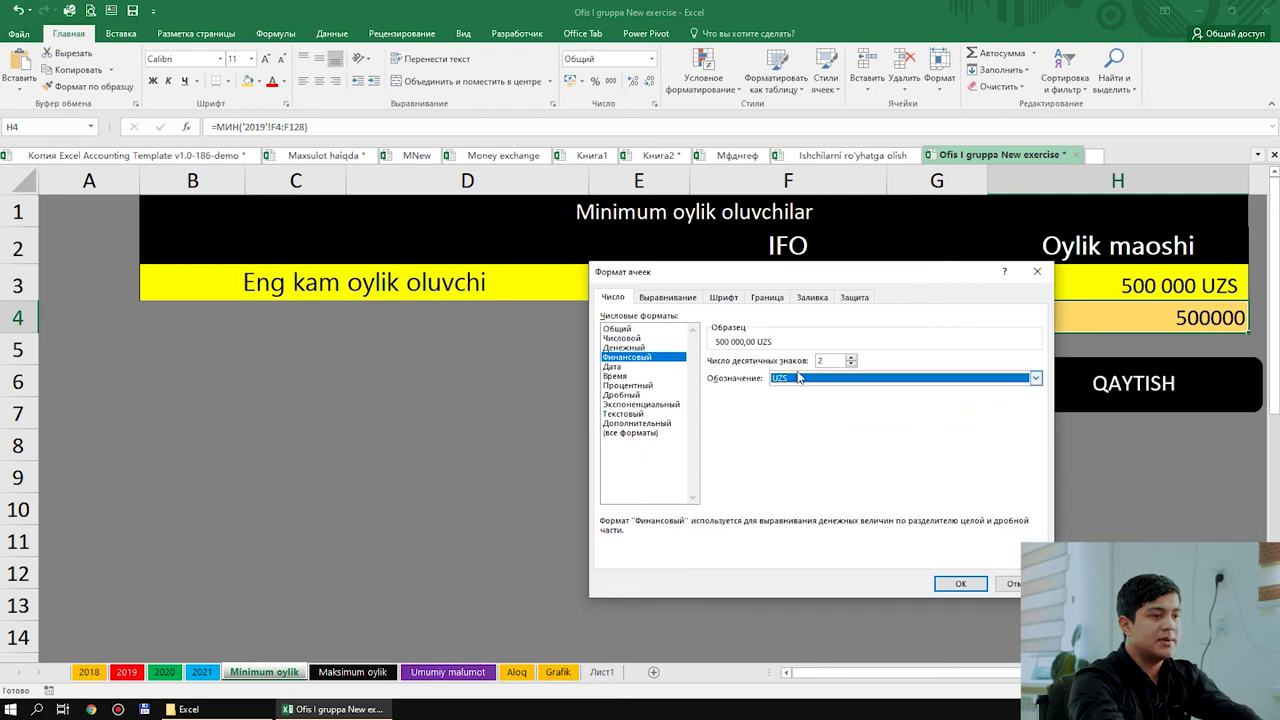
double_click(851, 364)
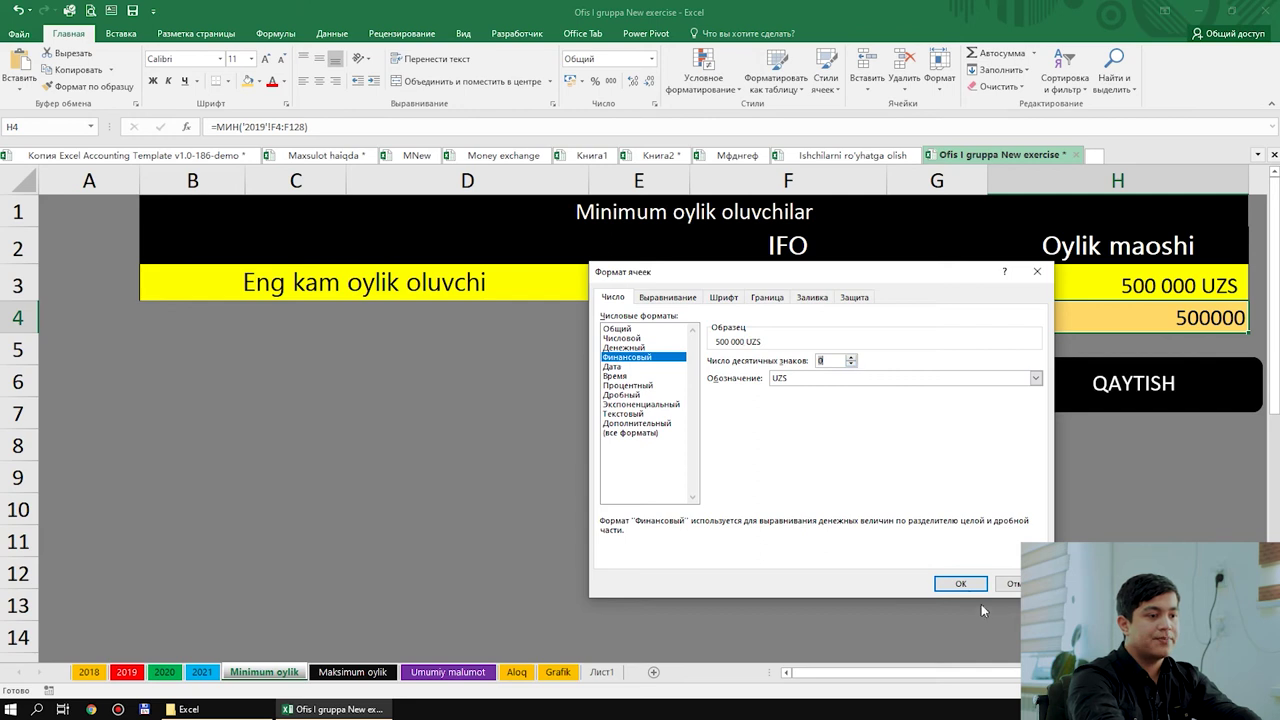
click(960, 583)
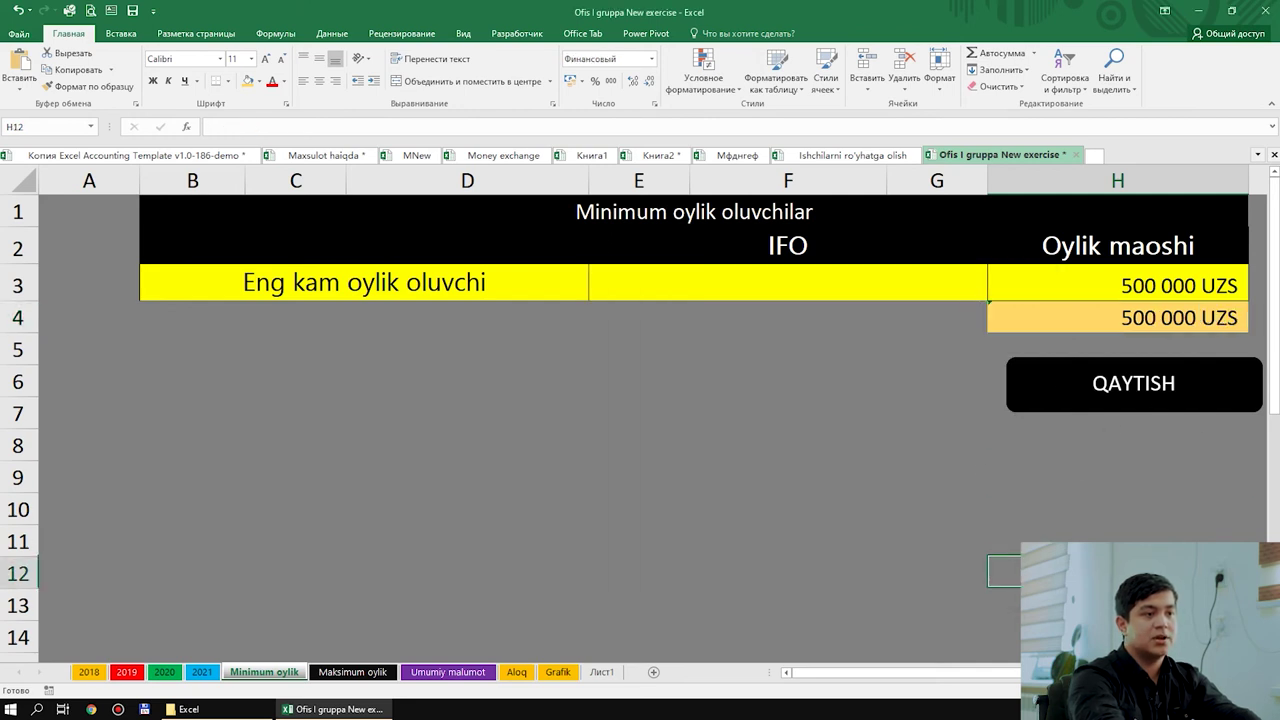
Step: Select F4 and G4, then abandon the '=' entry started in G4
click(800, 320)
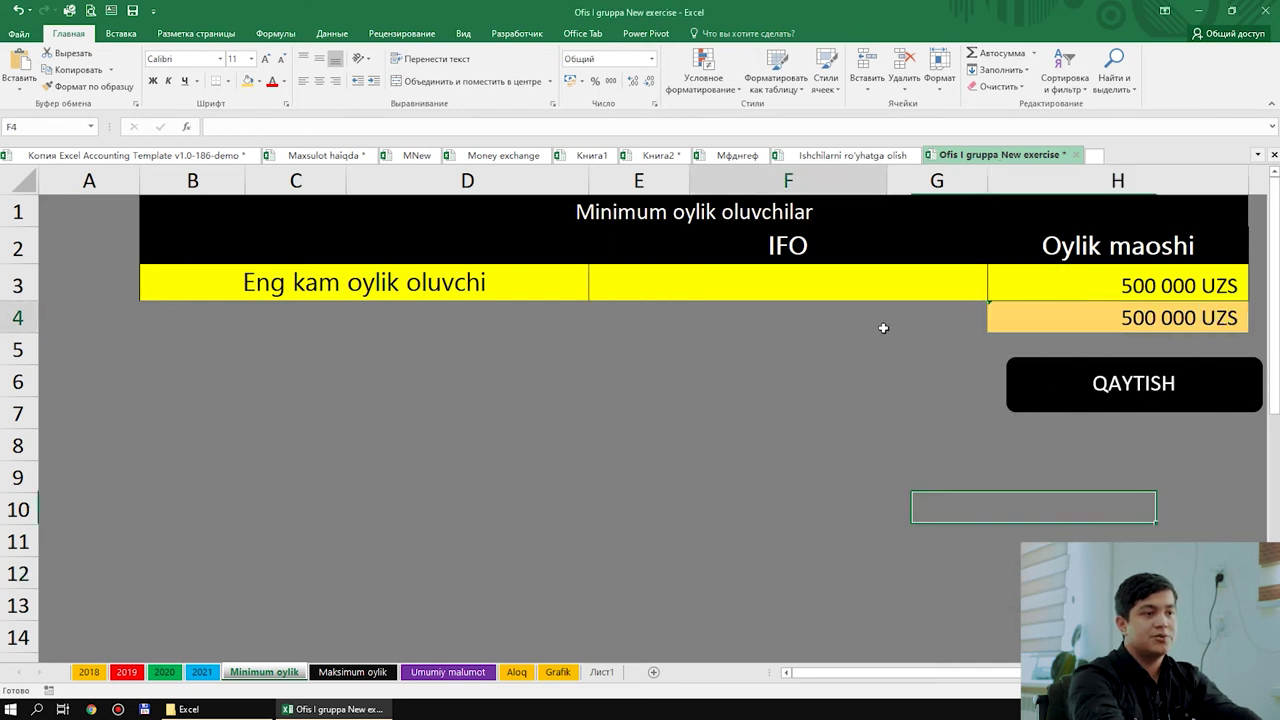
click(942, 319)
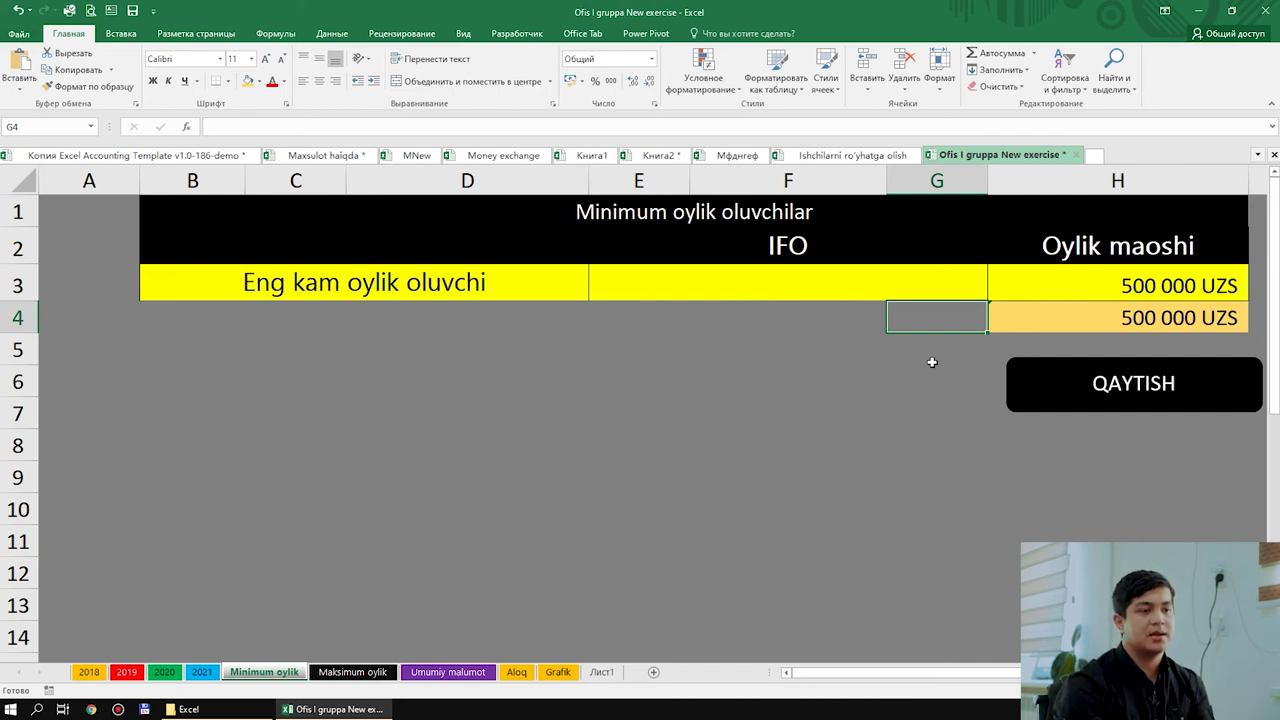
text(=)
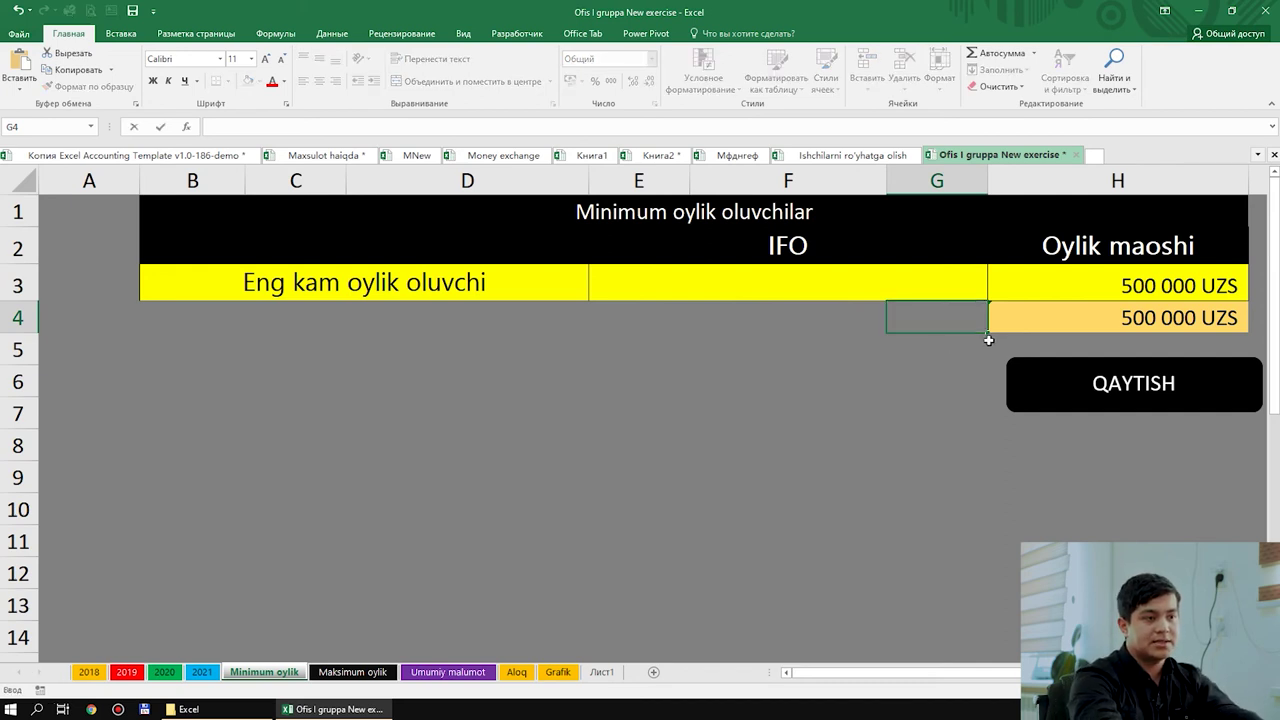
click(941, 347)
click(958, 403)
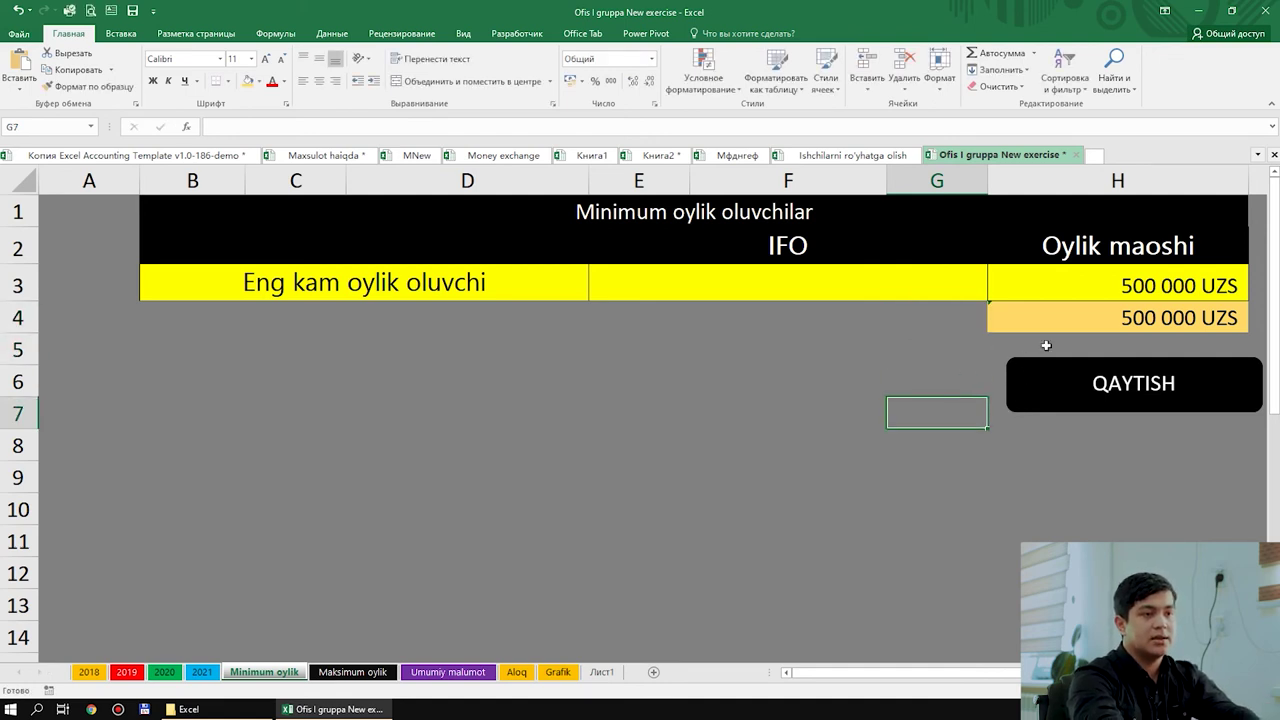
Step: Delete the МИН formula from H4, leaving only its orange fill
click(1117, 318)
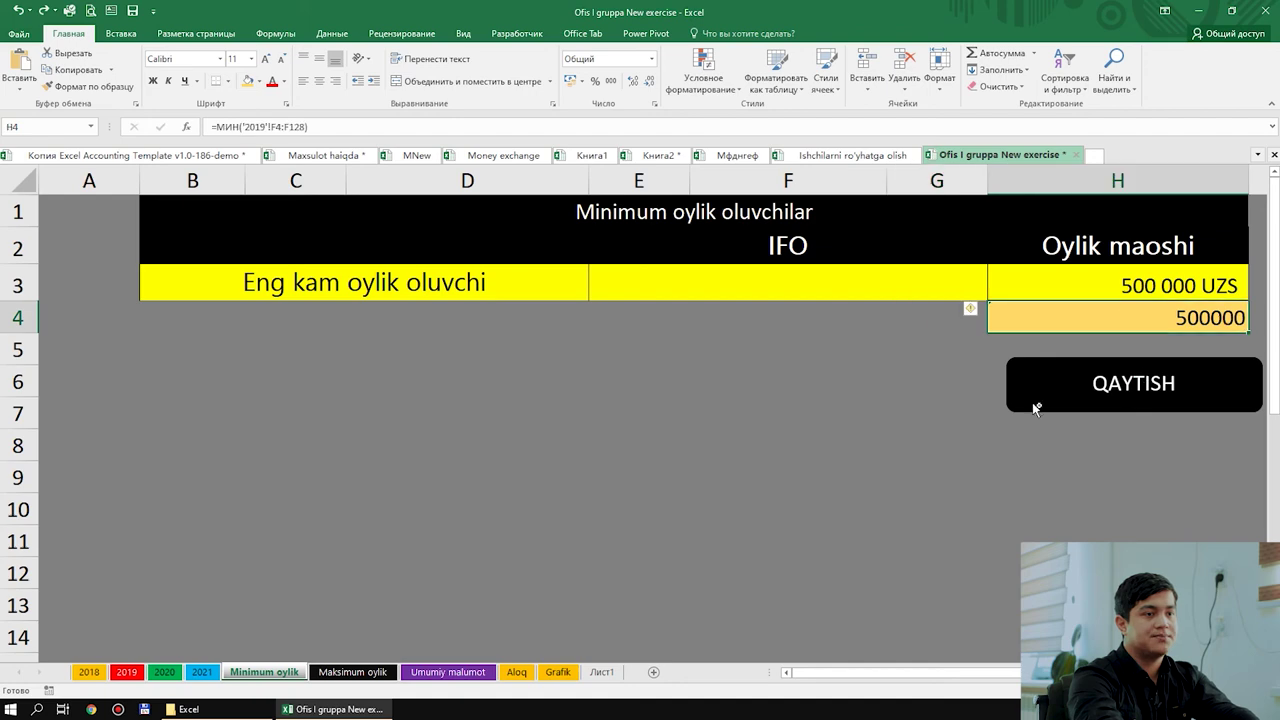
ctrl+scroll(1014, 400, down, 1)
ctrl+scroll(937, 458, down, 1)
ctrl+scroll(937, 458, down, 1)
key(Delete)
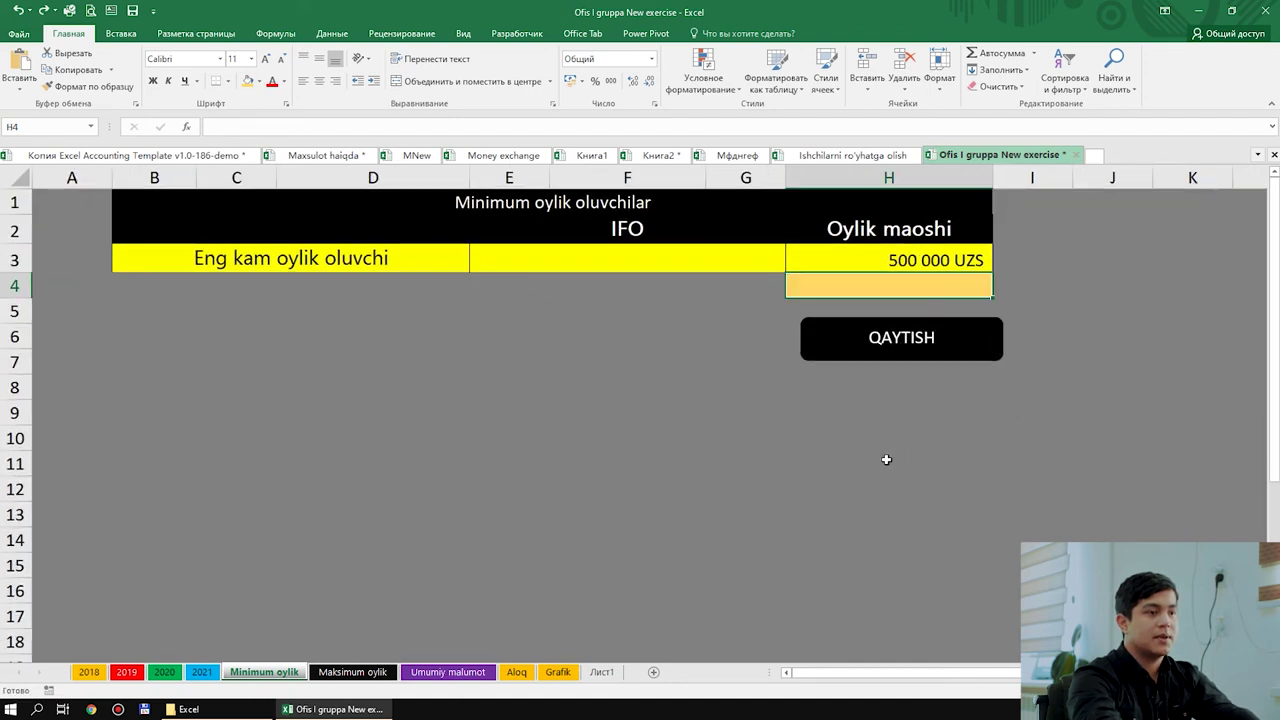
click(686, 518)
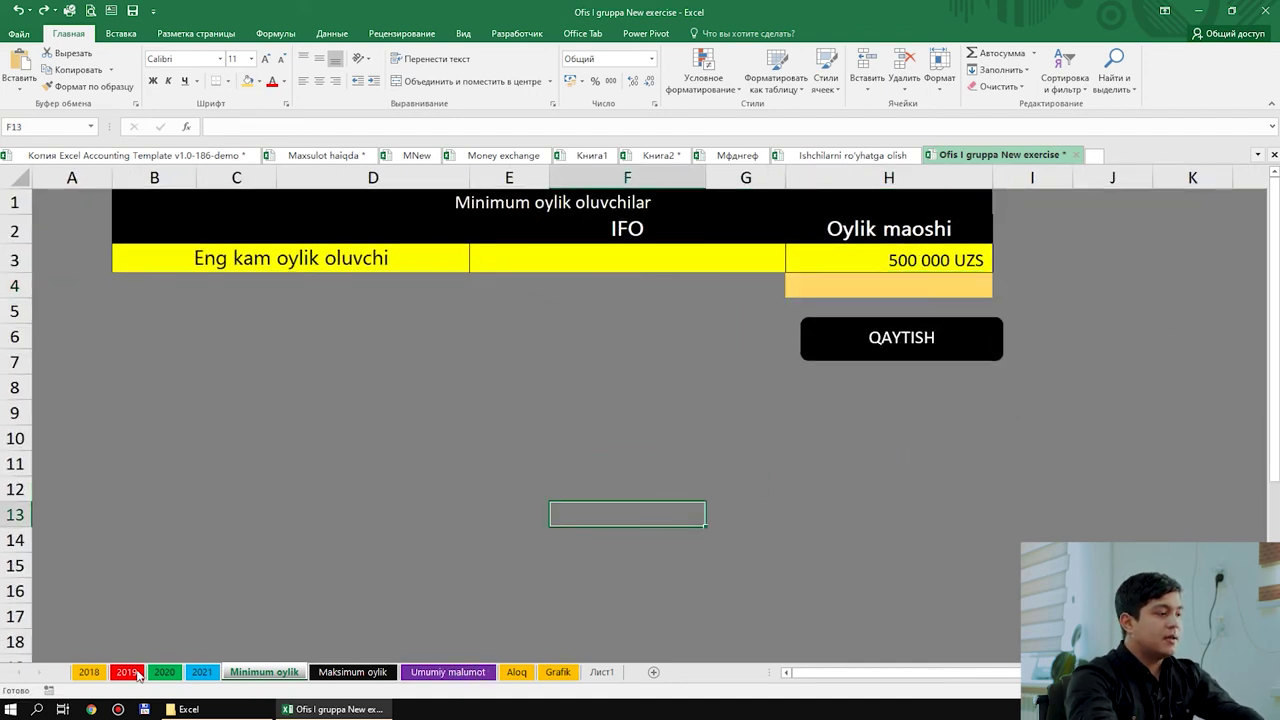
Step: Return to the 2019 sheet and select O7 beside the DATA dashboard
click(126, 672)
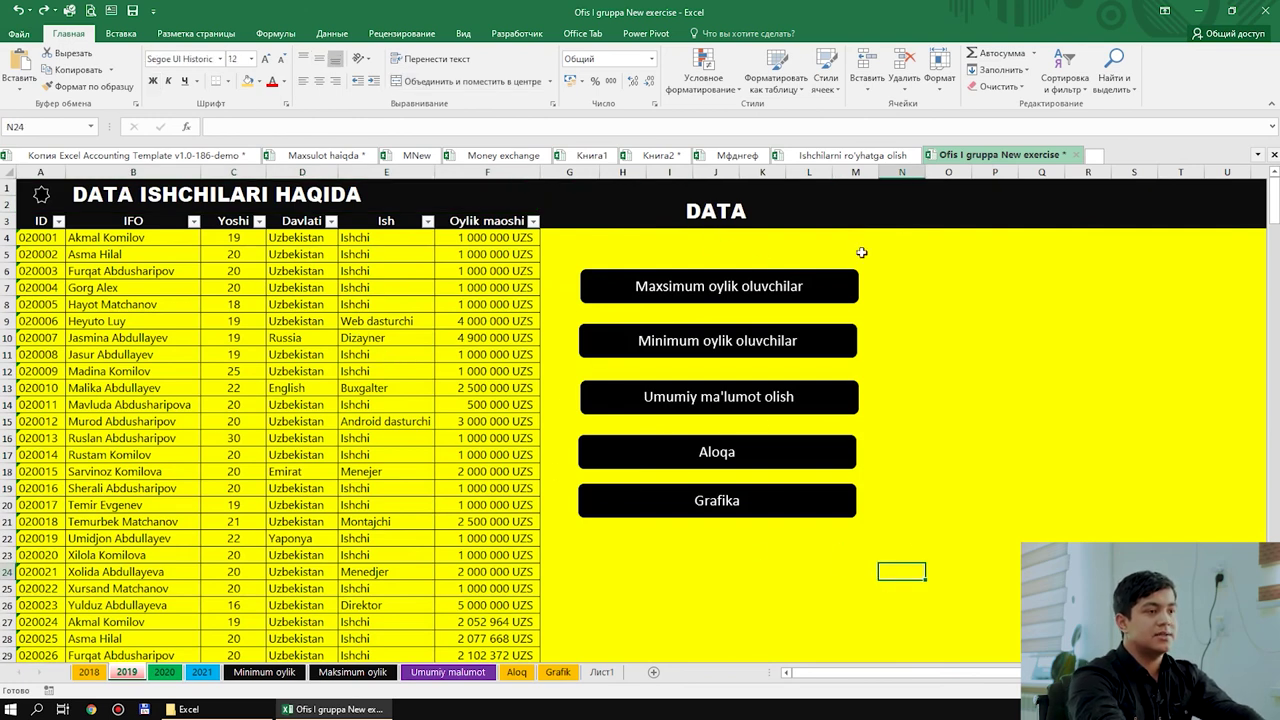
click(946, 288)
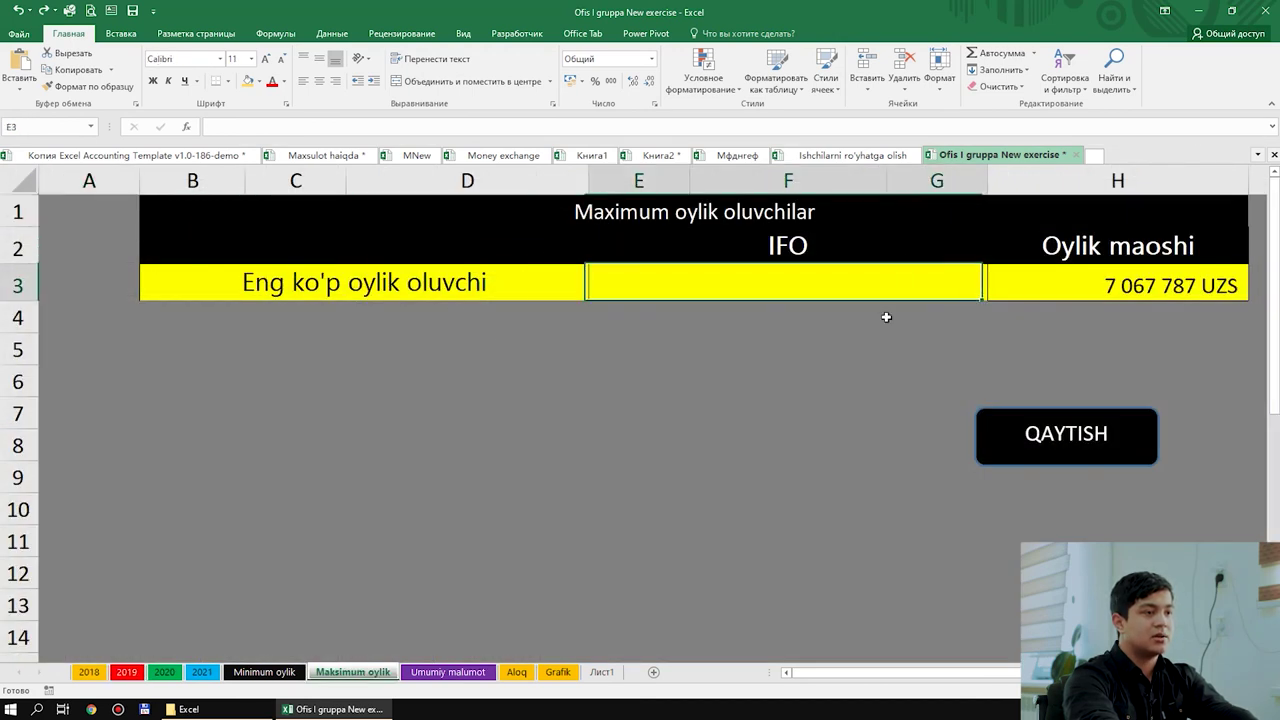
Step: Test the Maxsimum and Minimum oylik oluvchilar buttons and their QAYTISH return links
click(772, 284)
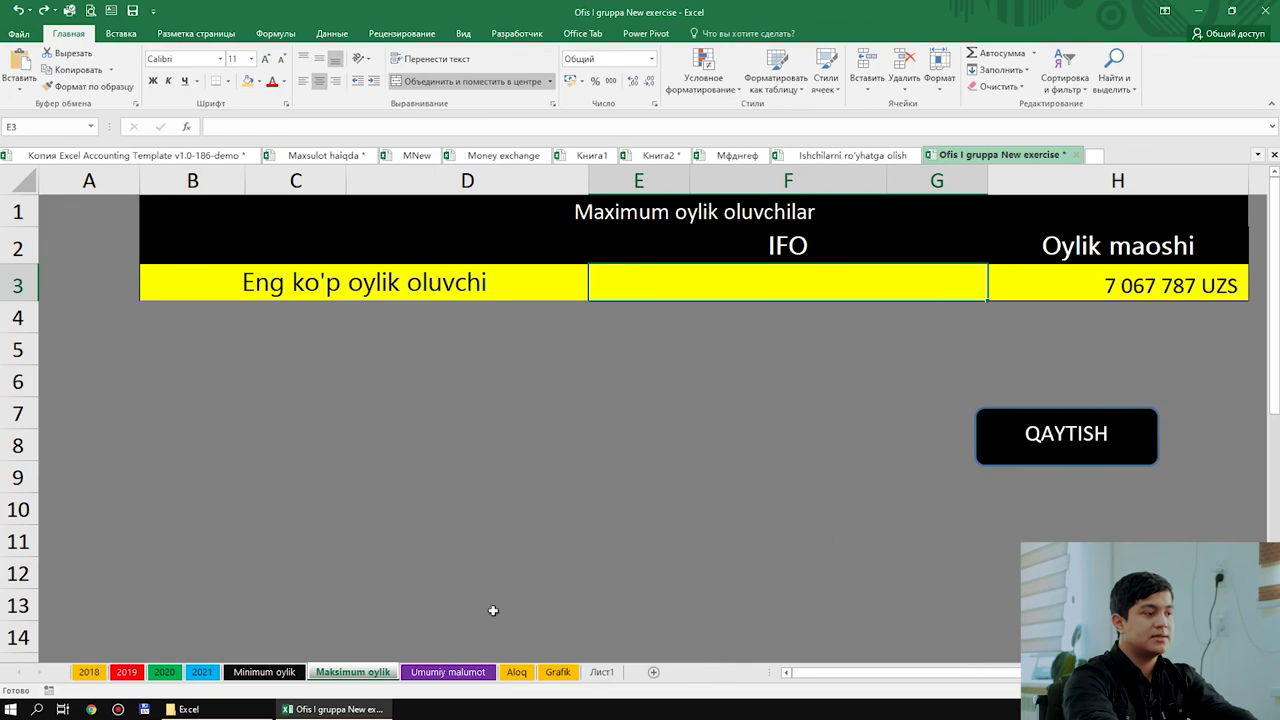
click(998, 457)
click(750, 333)
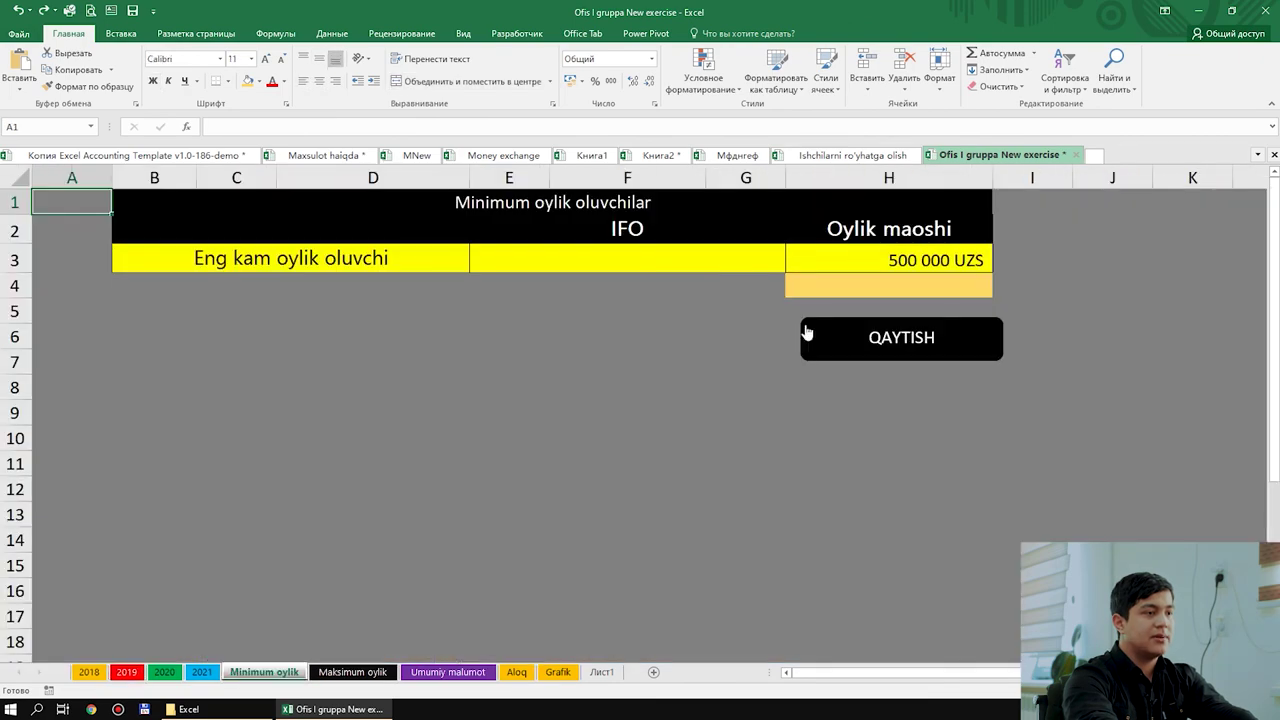
click(875, 345)
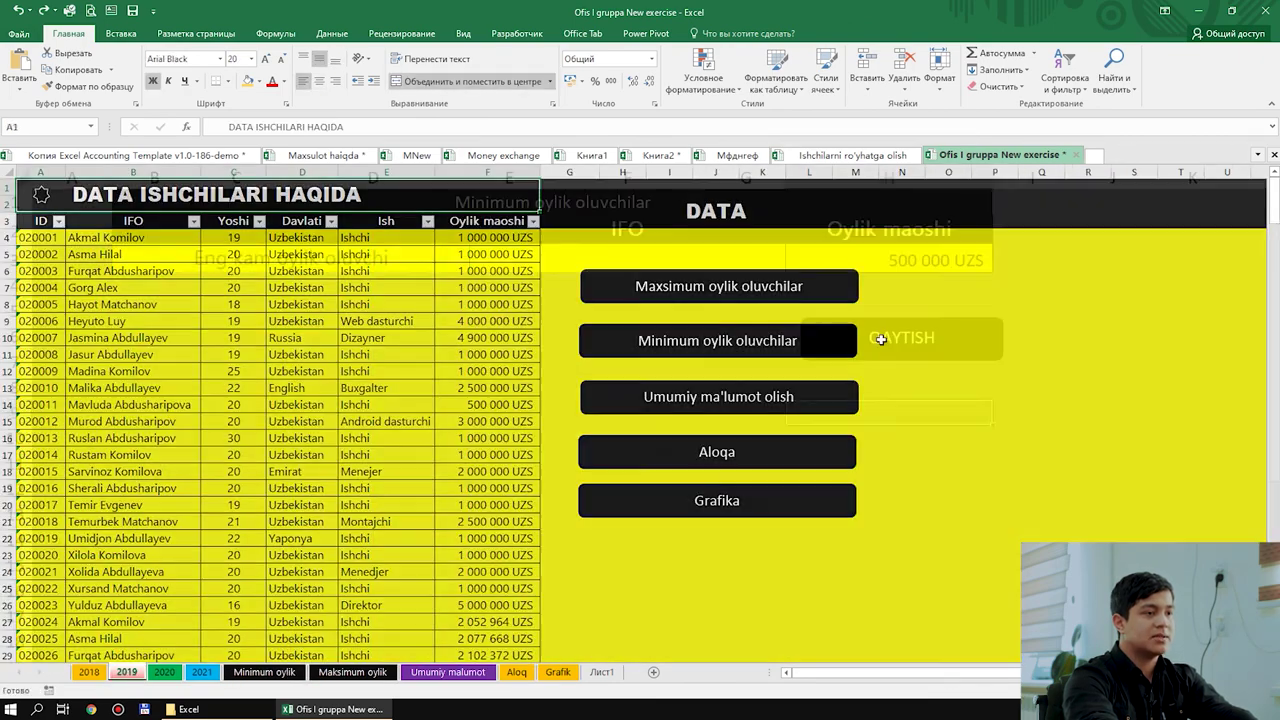
click(700, 588)
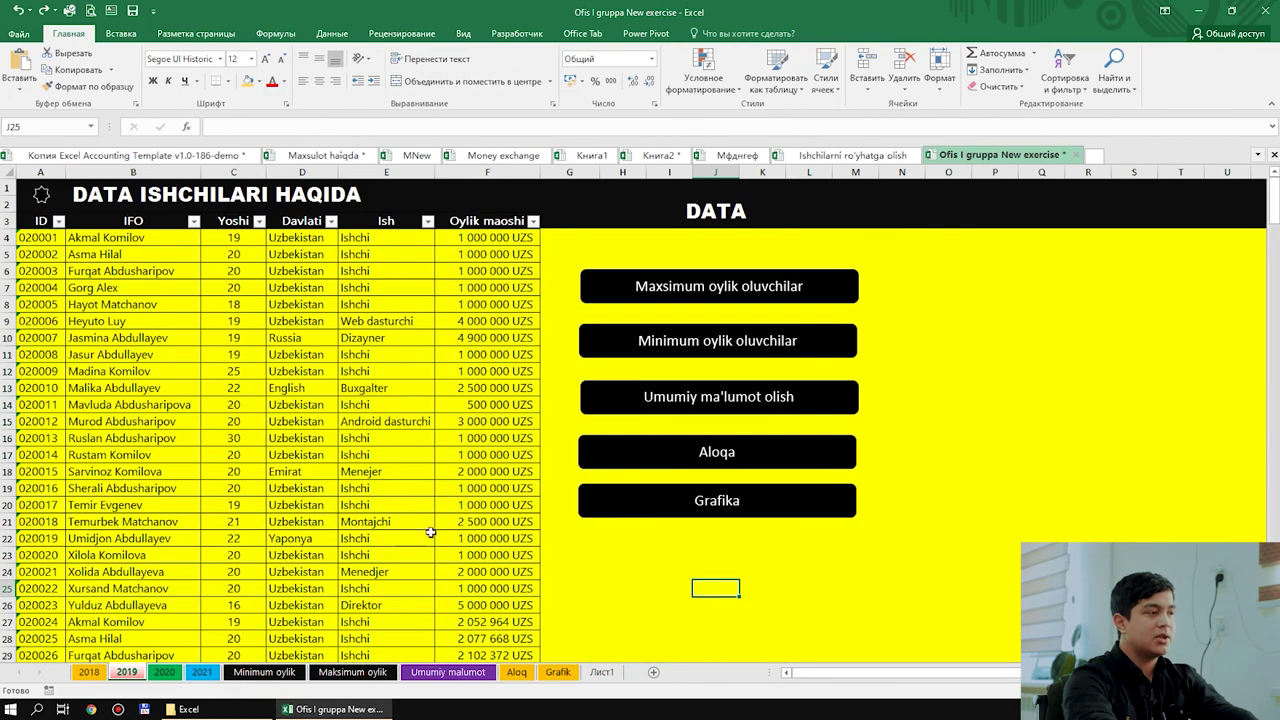
ctrl+scroll(113, 394, up, 3)
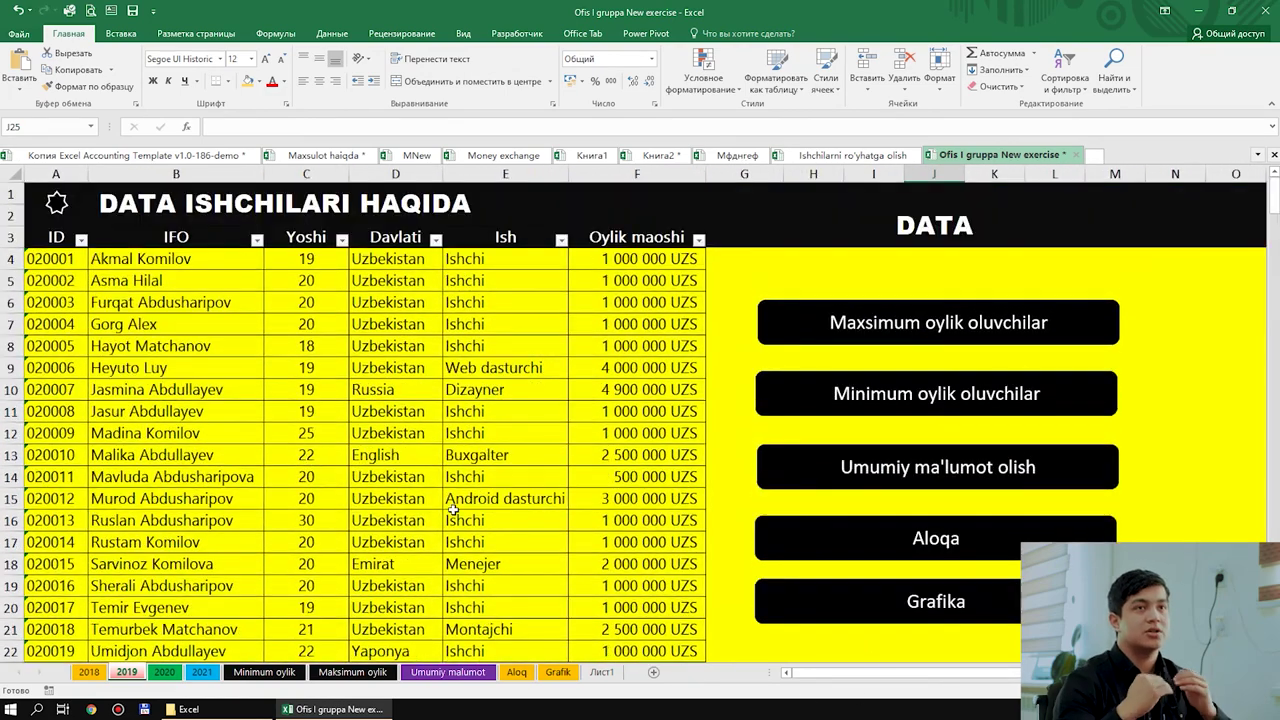